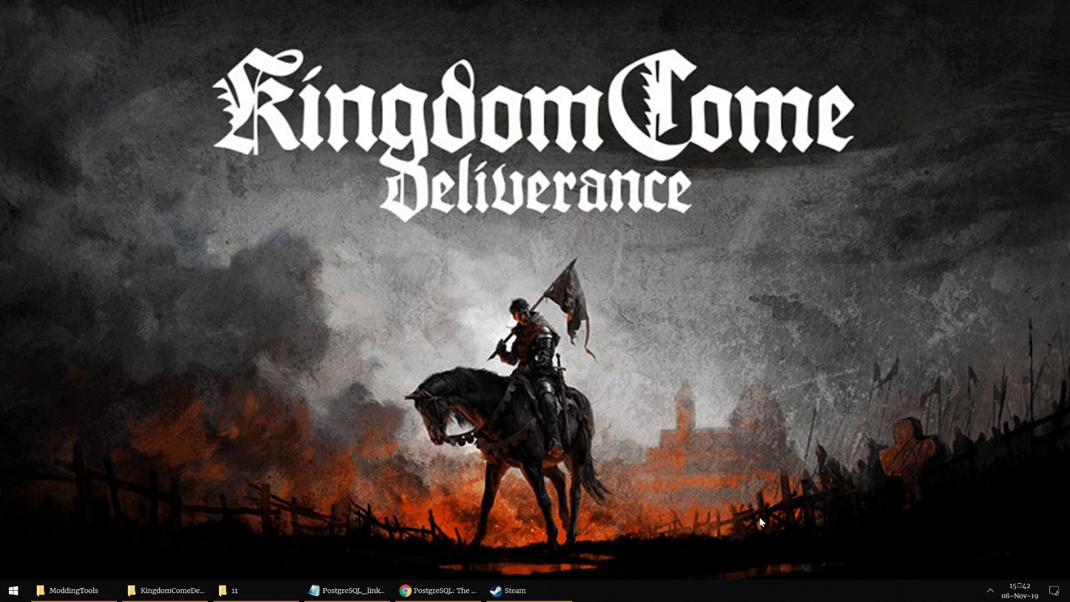
# Step: Open Kingdom Come: Deliverance's local install folder from its Steam properties, then close Steam
pyautogui.click(562, 590)
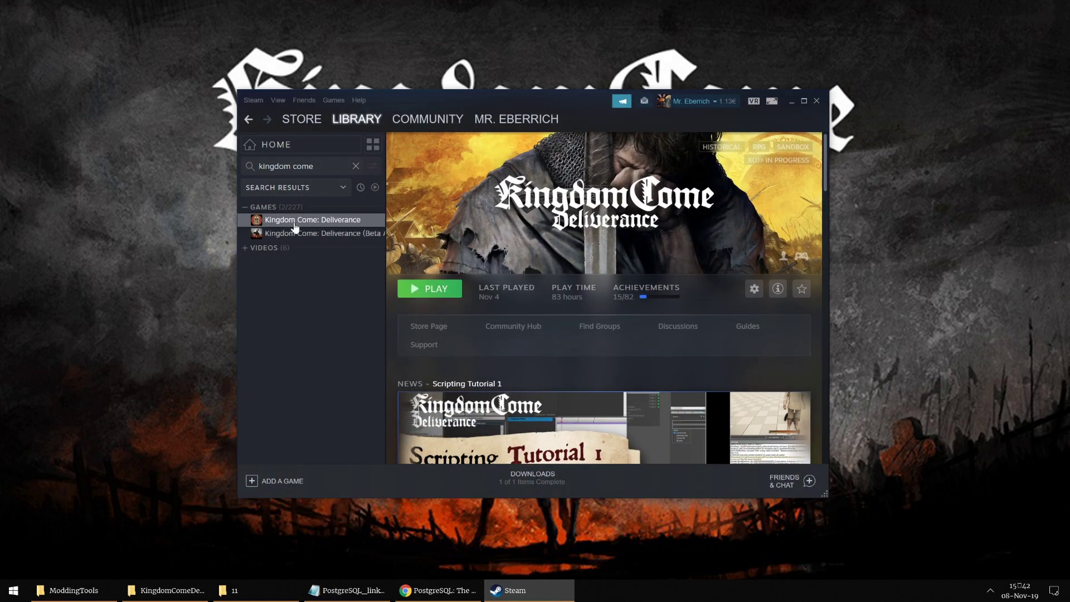
pyautogui.rightClick(290, 224)
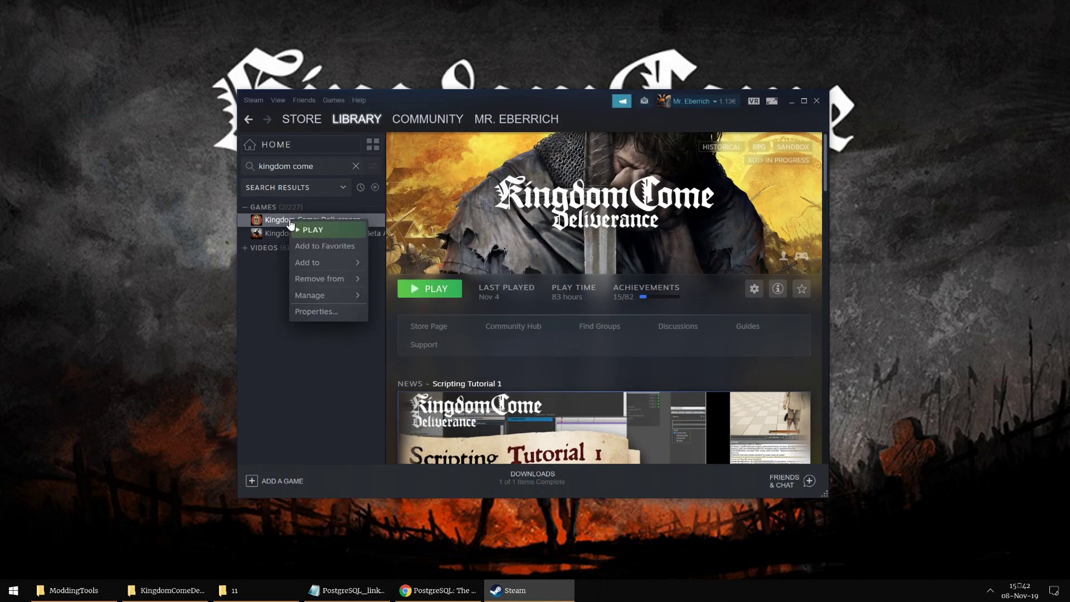
pyautogui.click(316, 311)
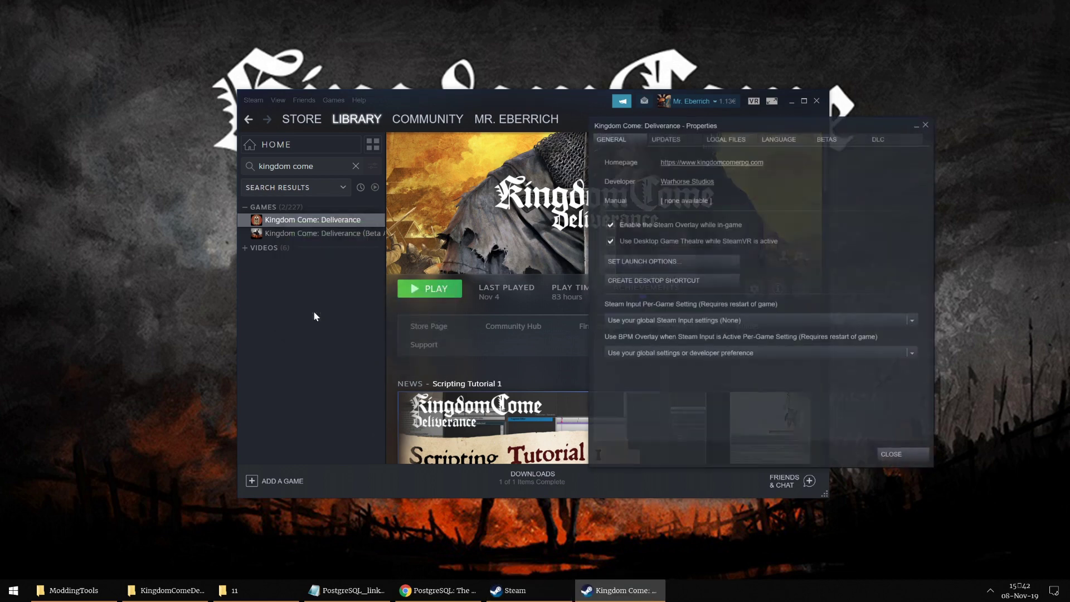
pyautogui.click(721, 137)
pyautogui.click(649, 187)
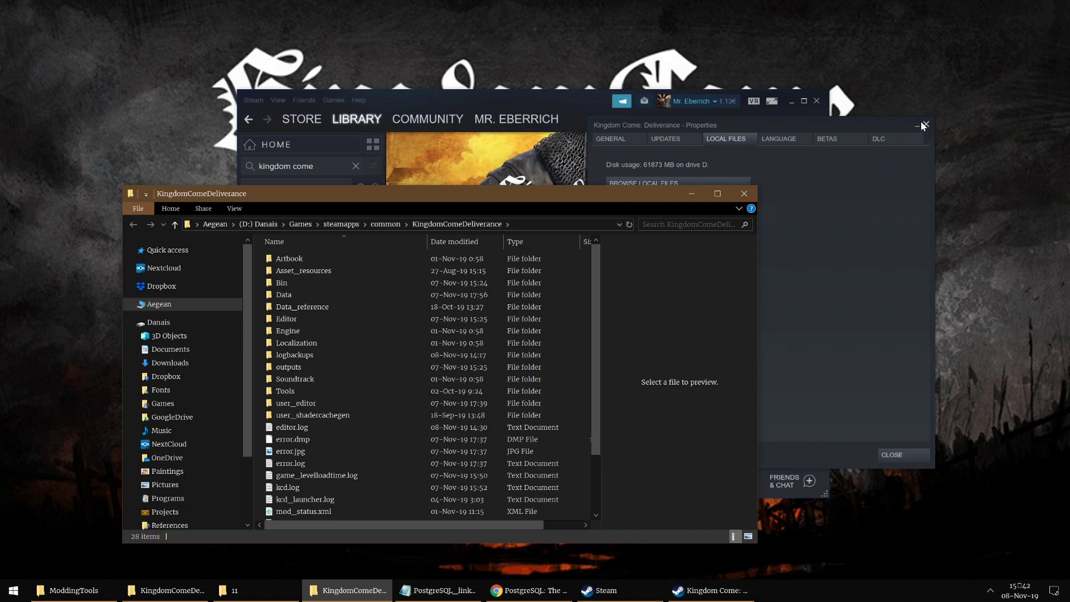
pyautogui.click(927, 128)
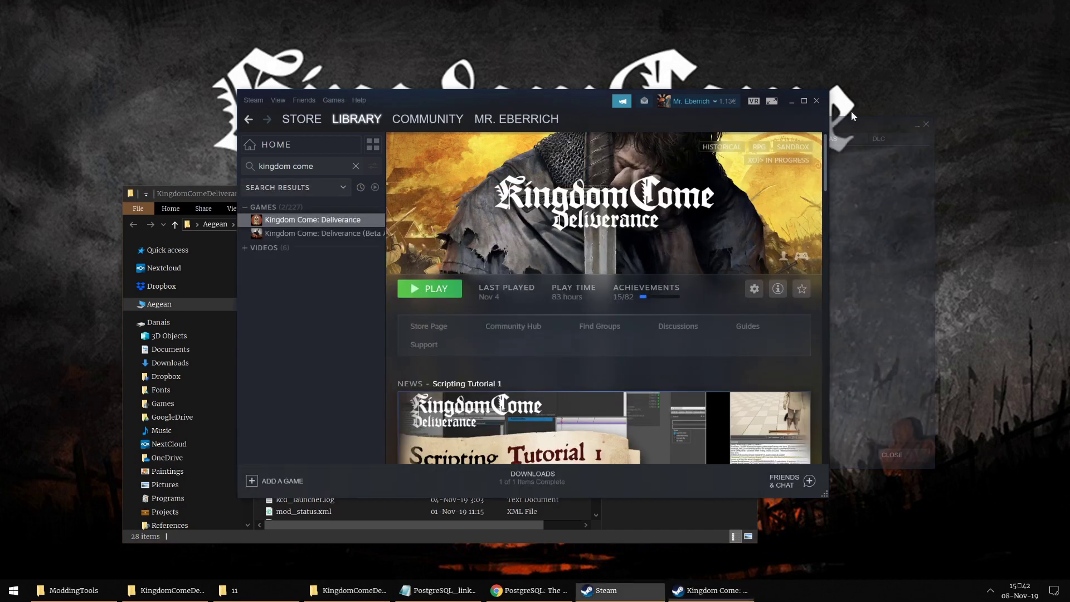
pyautogui.click(816, 105)
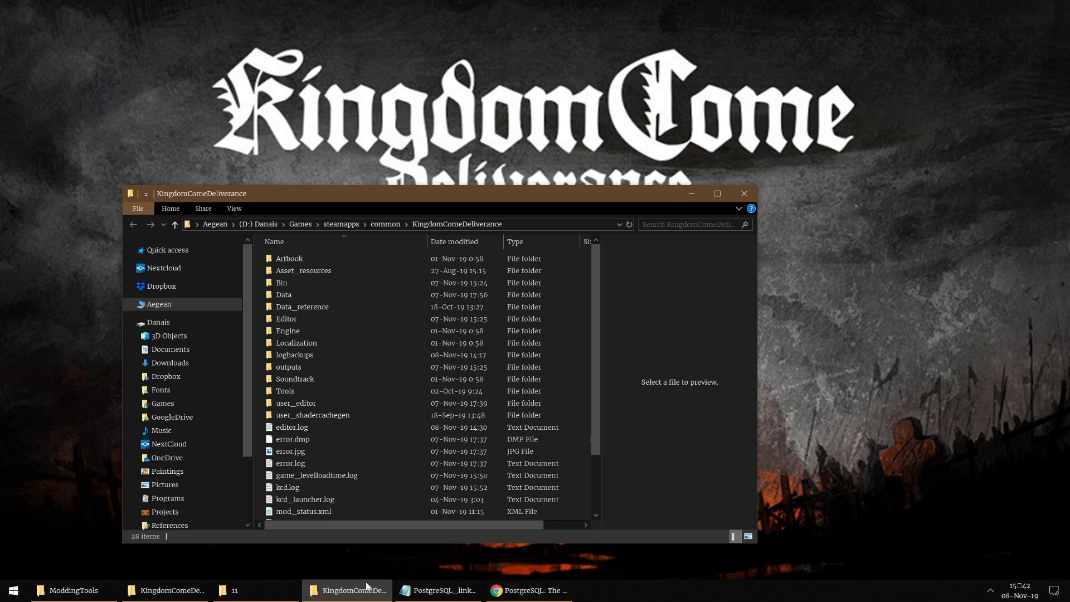
# Step: Minimize the game folder and go to the Windows installers page on postgresql.org
pyautogui.click(365, 591)
pyautogui.click(529, 591)
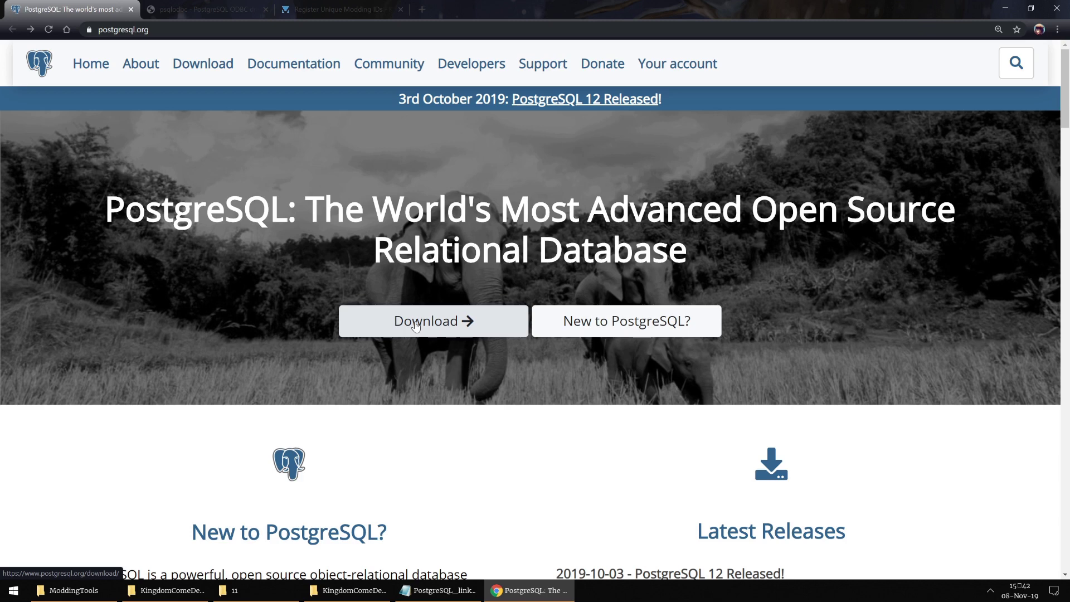
pyautogui.click(415, 326)
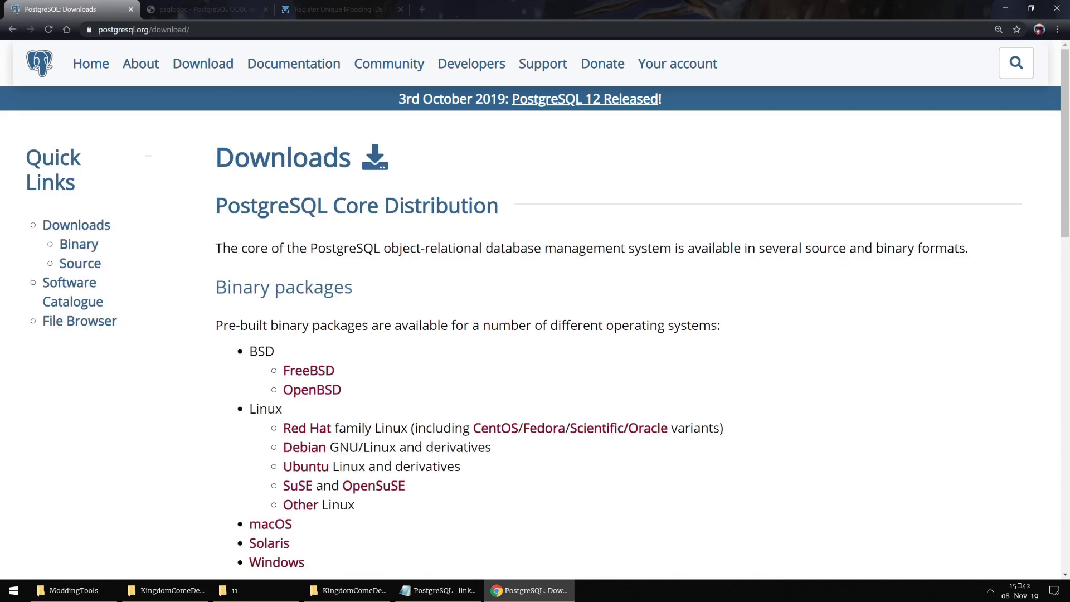
pyautogui.scroll(-2, 310, 480)
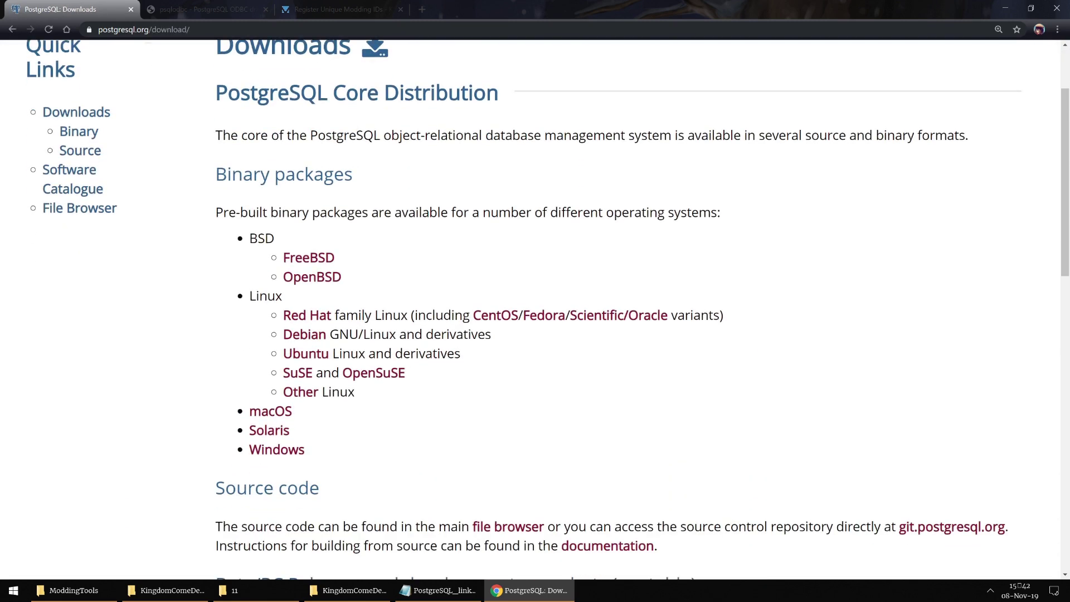
pyautogui.click(301, 455)
# Step: Open the EnterpriseDB download page and highlight version 11.5 for Windows x86-64
pyautogui.scroll(-4, 342, 334)
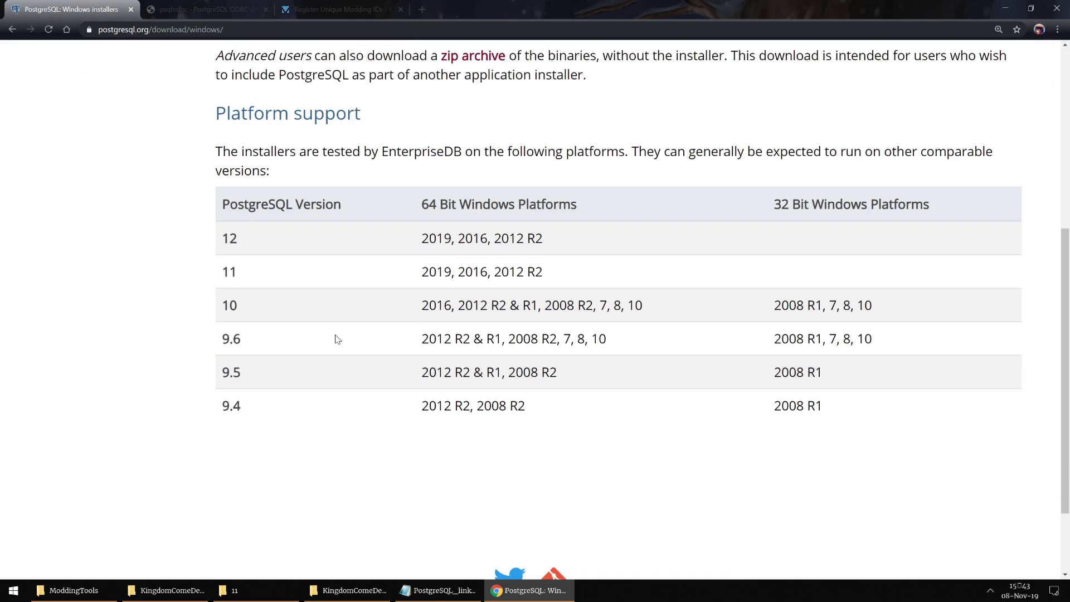
pyautogui.scroll(1, 362, 329)
pyautogui.scroll(-3, 390, 335)
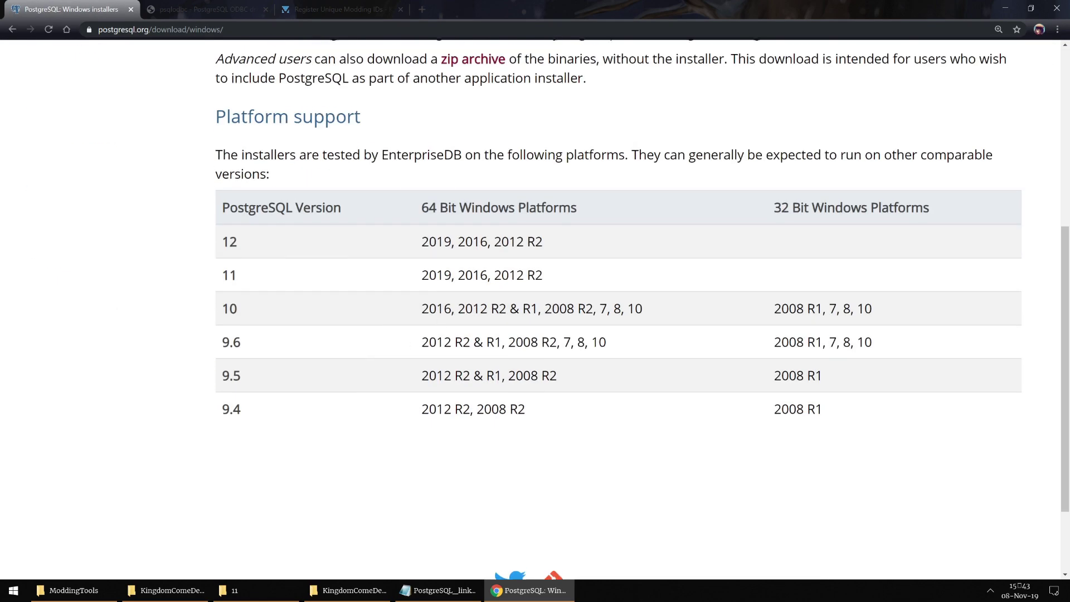
pyautogui.scroll(6, 424, 312)
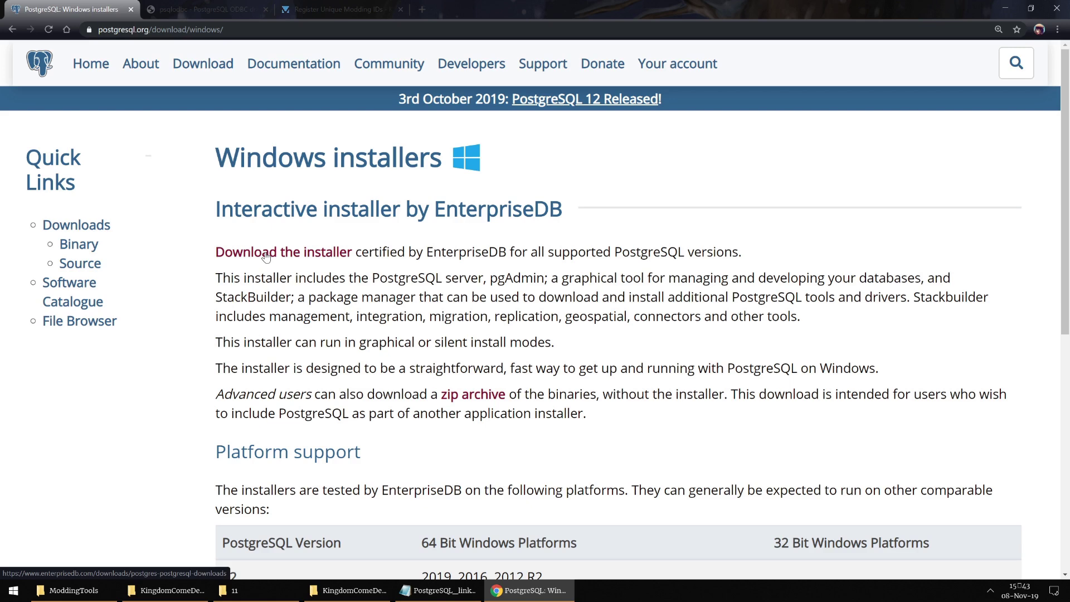
pyautogui.click(266, 255)
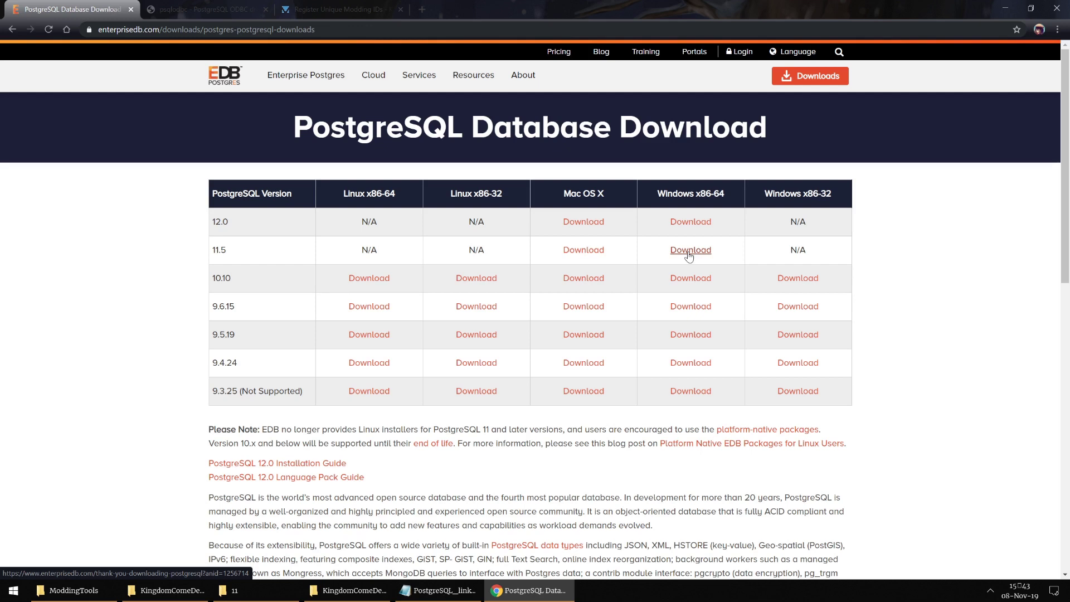
pyautogui.moveTo(210, 250); pyautogui.dragTo(248, 250)
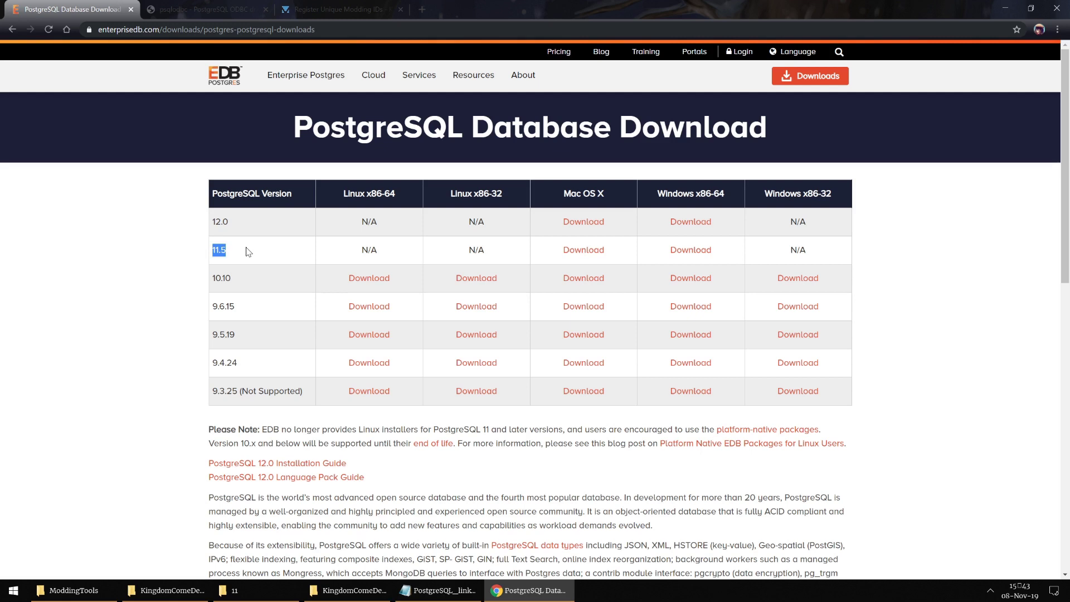
pyautogui.click(739, 257)
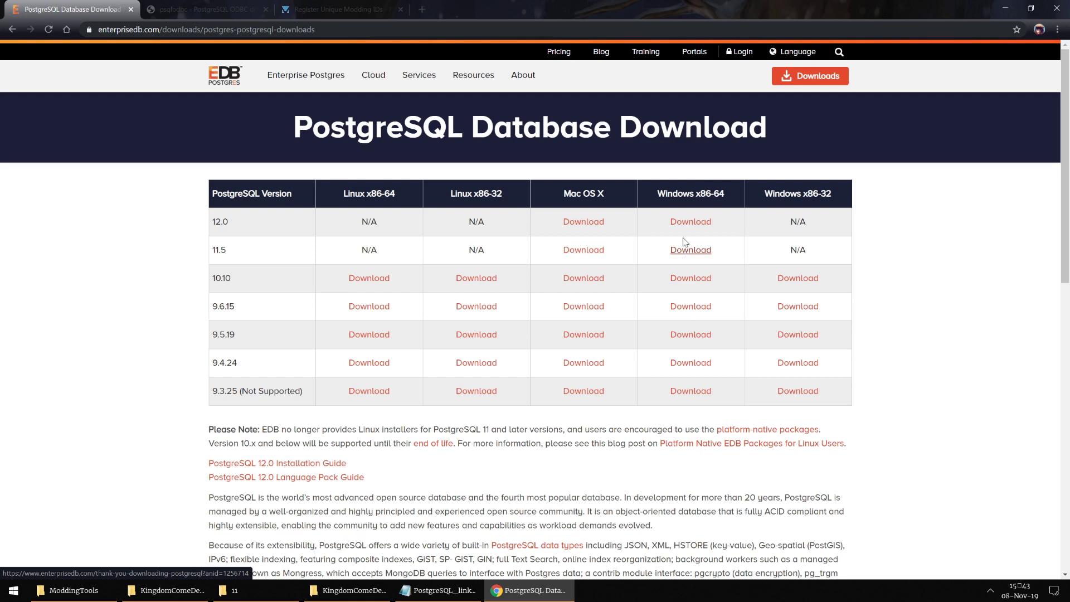
# Step: Open the psqlODBC msi folder on the PostgreSQL downloads site and scroll to the latest releases
pyautogui.click(220, 5)
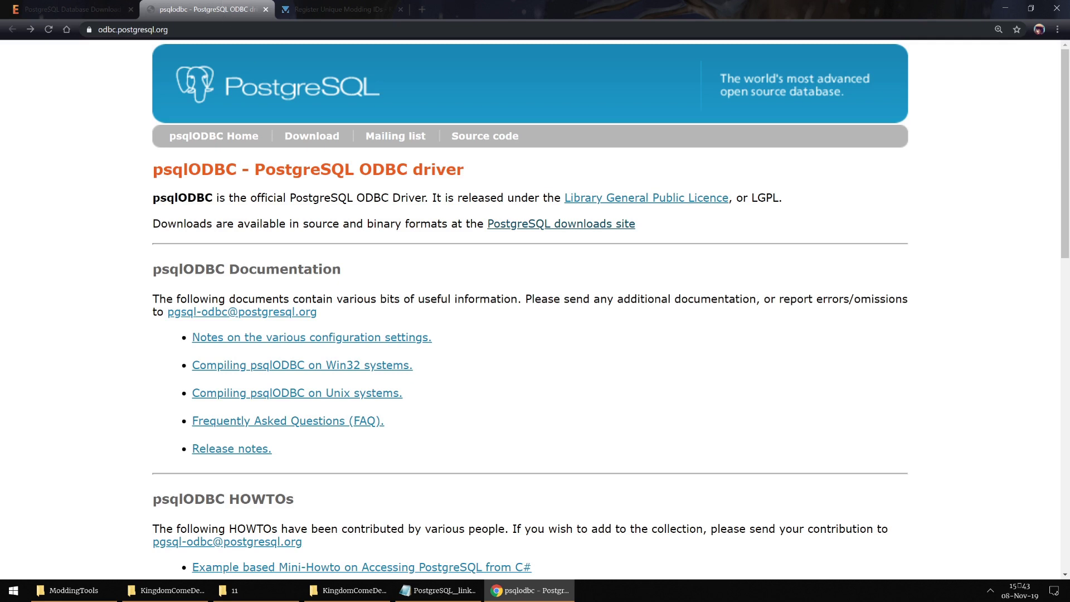
pyautogui.click(544, 225)
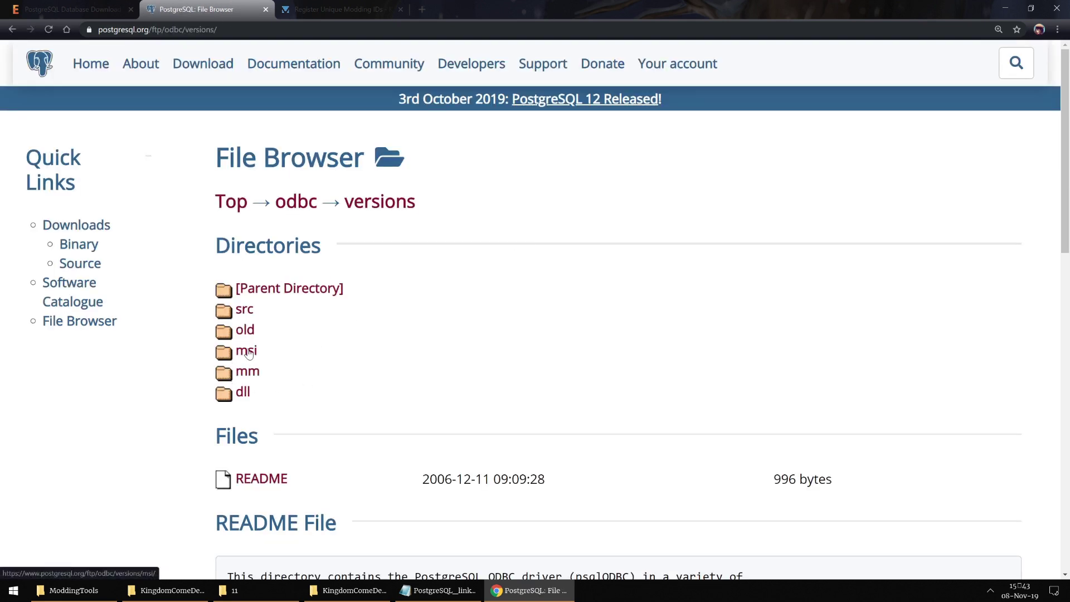
pyautogui.click(248, 352)
pyautogui.scroll(-12, 308, 301)
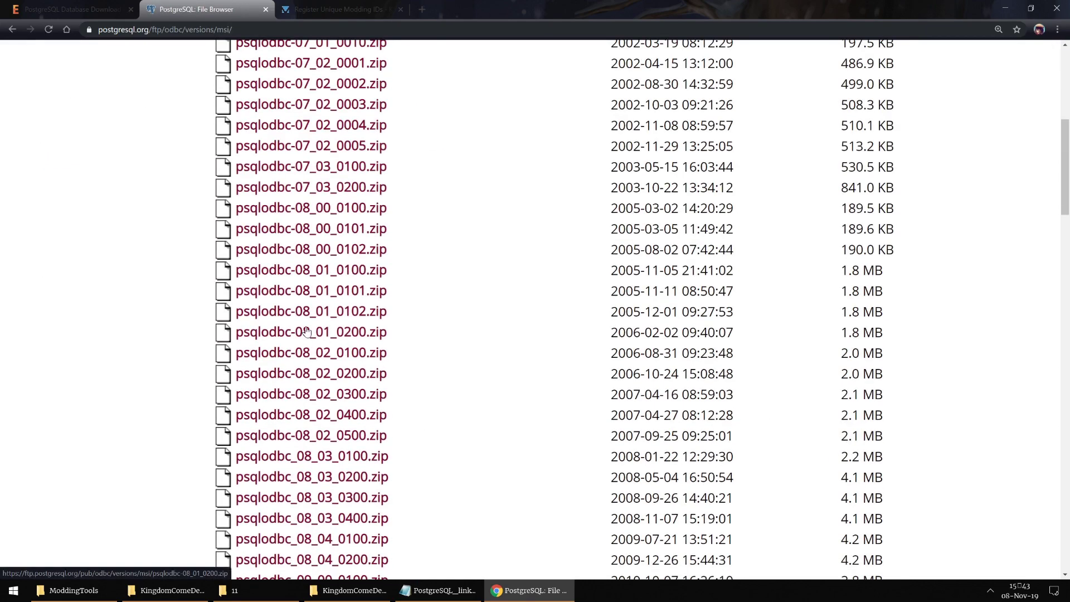
pyautogui.scroll(-20, 308, 301)
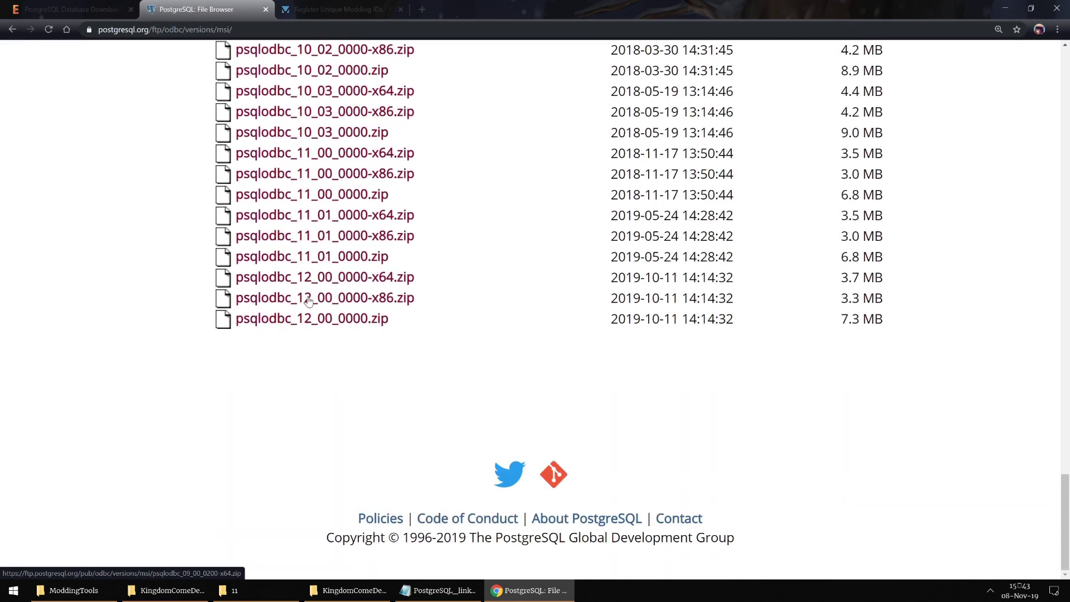
pyautogui.scroll(1, 313, 320)
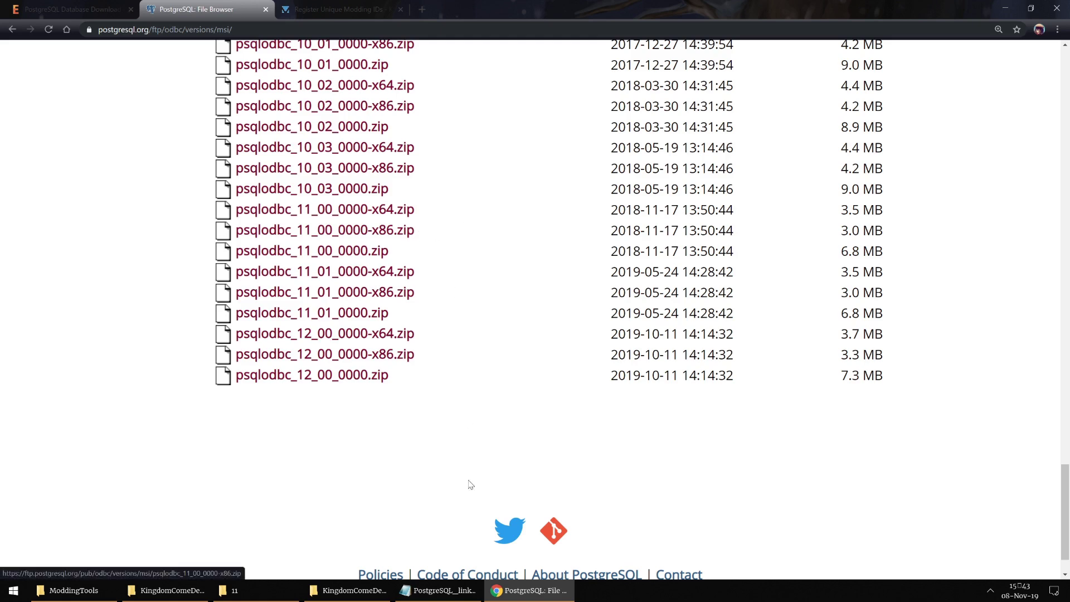
# Step: Restore the ModdingTools folder and point out the mod tools archive, PostgreSQL installer and psqlODBC zip
pyautogui.click(529, 590)
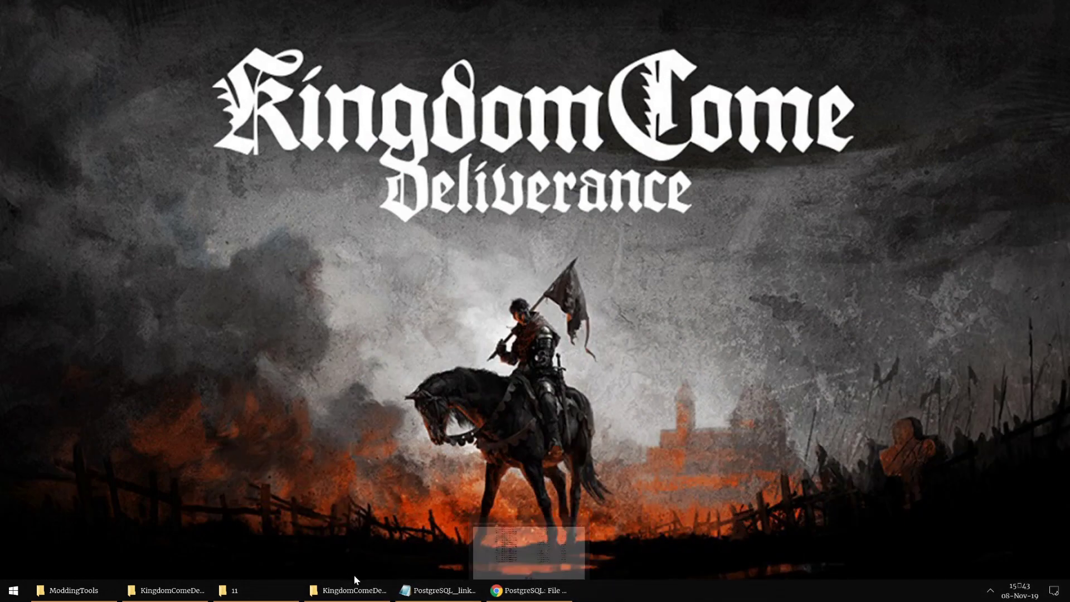
pyautogui.click(74, 589)
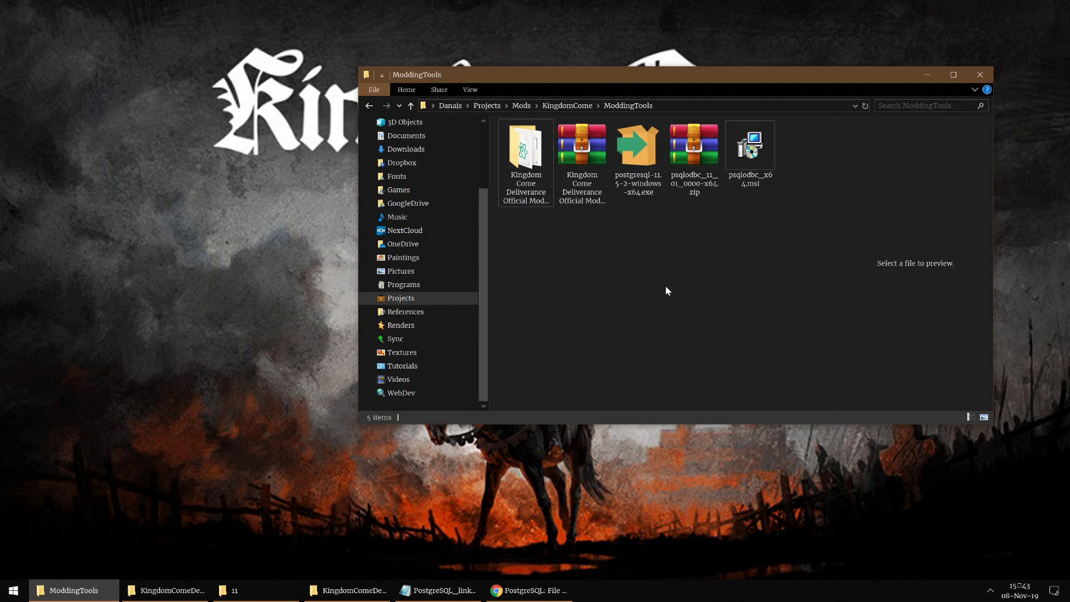
pyautogui.click(580, 150)
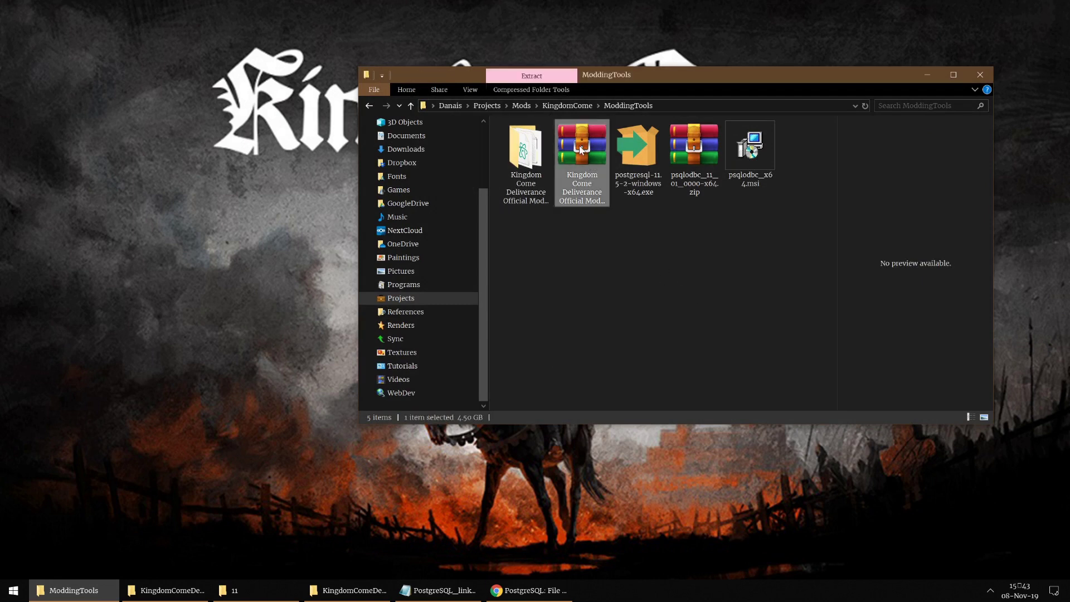
pyautogui.click(624, 160)
pyautogui.click(692, 151)
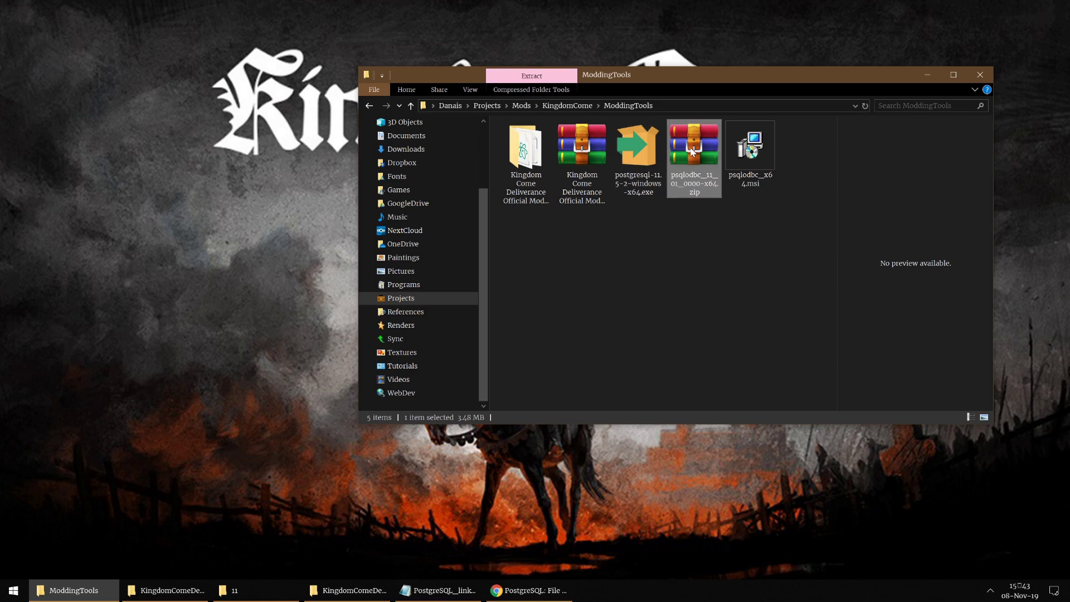
pyautogui.click(554, 592)
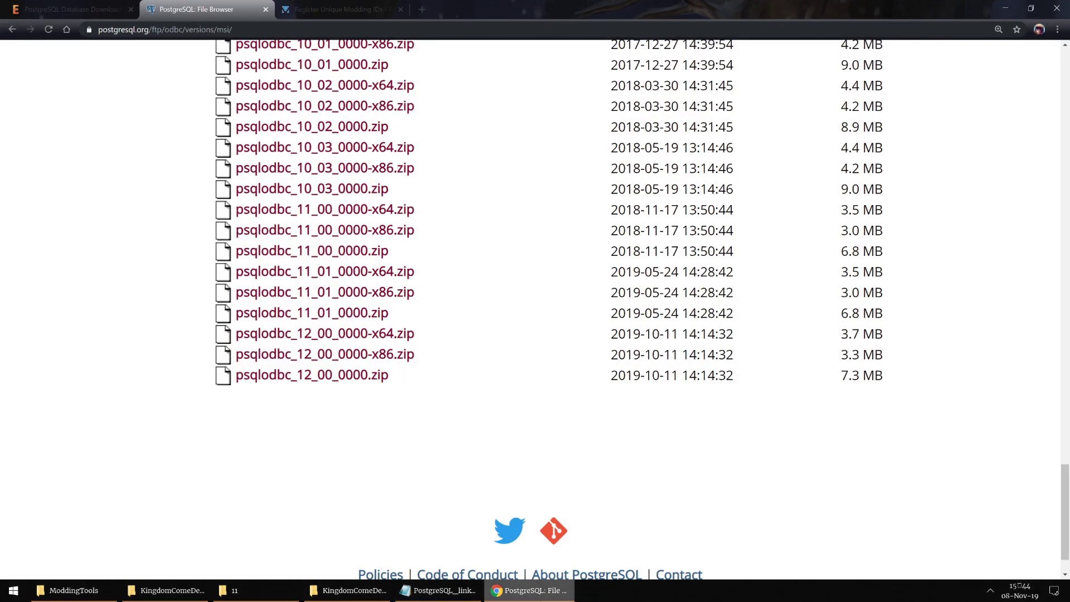
pyautogui.click(535, 593)
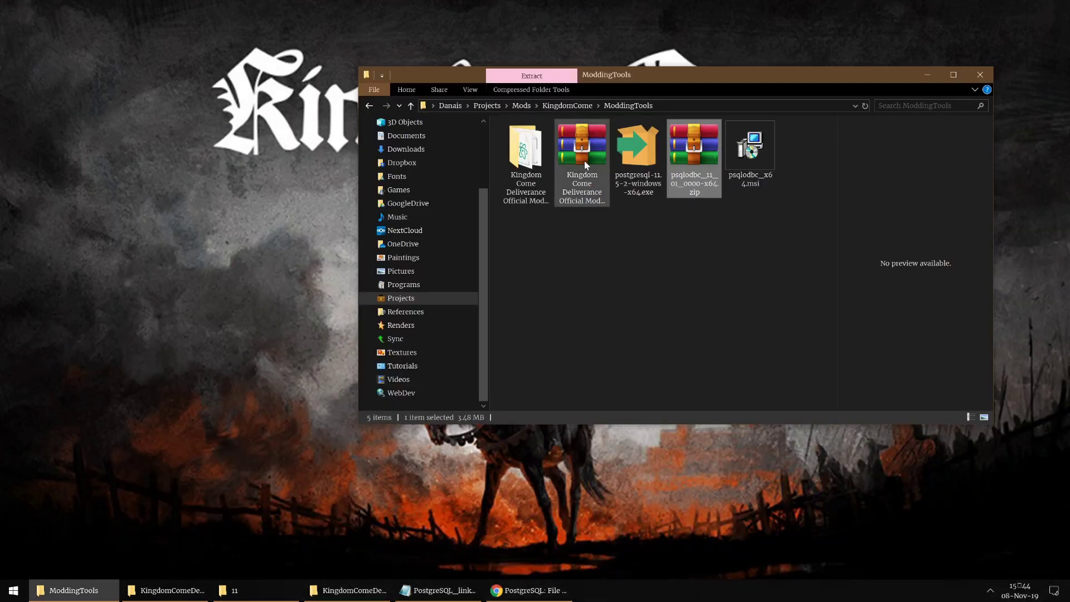
# Step: On Nexus Mods, view the 4.5GB version 1.9.3 modding tools main file, then close Chrome
pyautogui.press('Return')
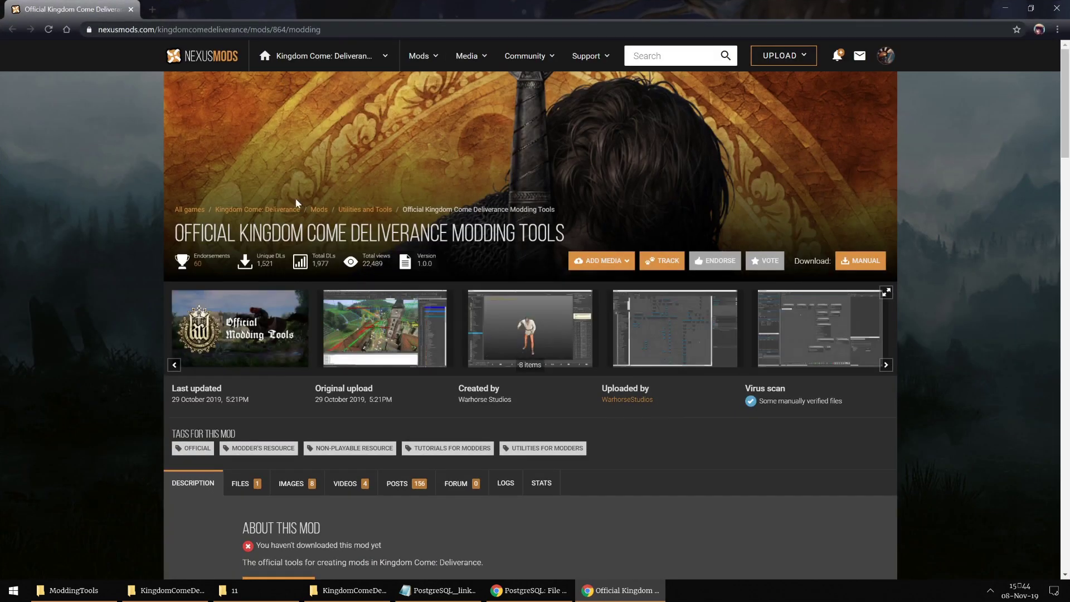
pyautogui.scroll(-5, 292, 273)
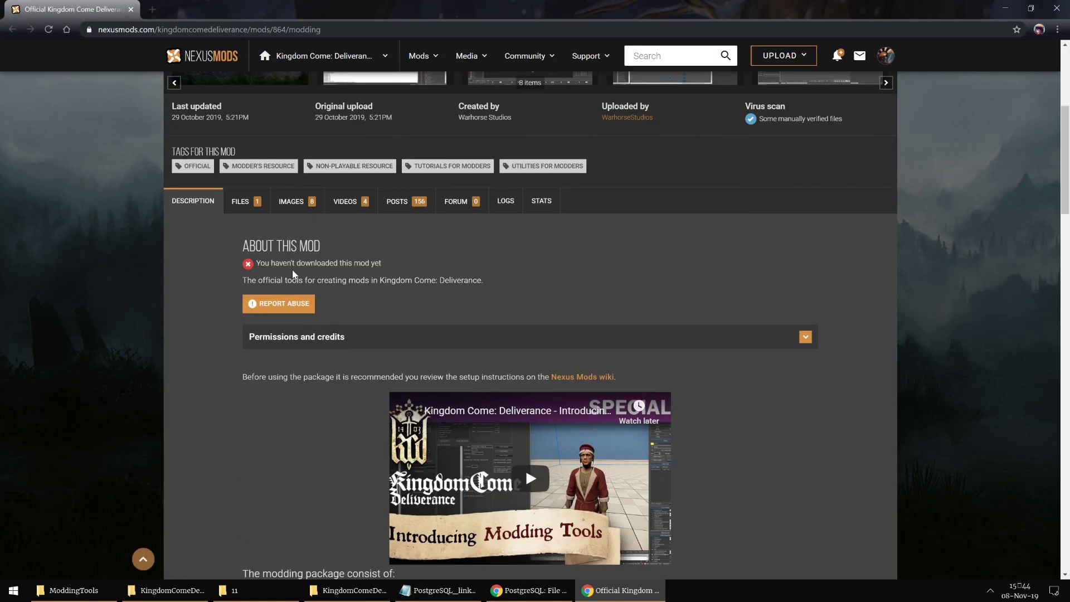
pyautogui.scroll(5, 293, 273)
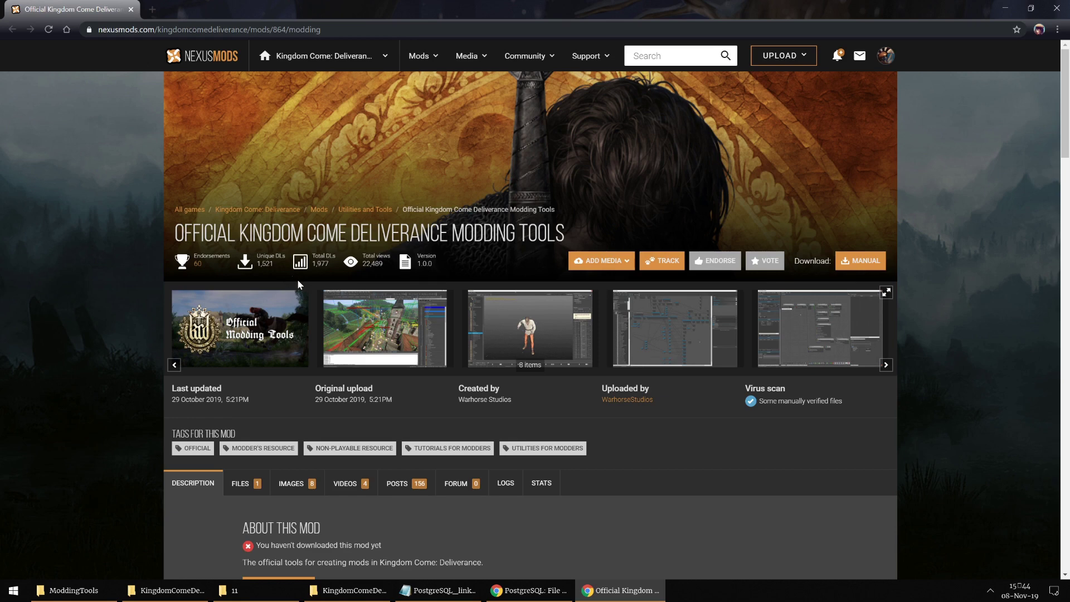
pyautogui.scroll(-3, 296, 279)
pyautogui.click(267, 304)
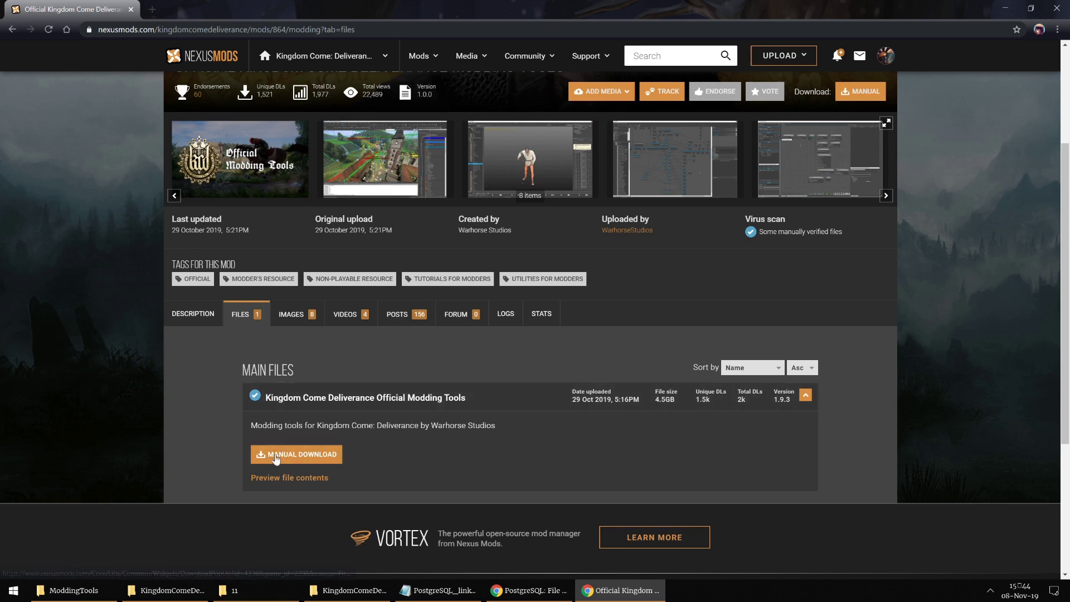
pyautogui.click(325, 456)
pyautogui.moveTo(638, 406); pyautogui.dragTo(689, 414)
pyautogui.click(857, 424)
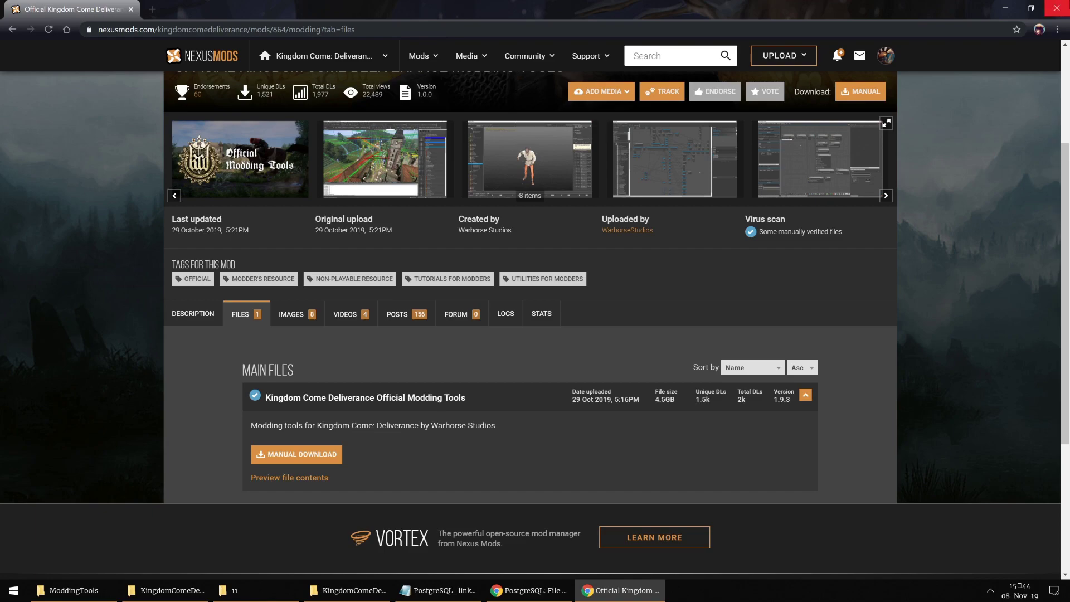
pyautogui.click(1056, 8)
# Step: Click through the ModdingTools items, ending on the extracted modding tools folder
pyautogui.click(574, 153)
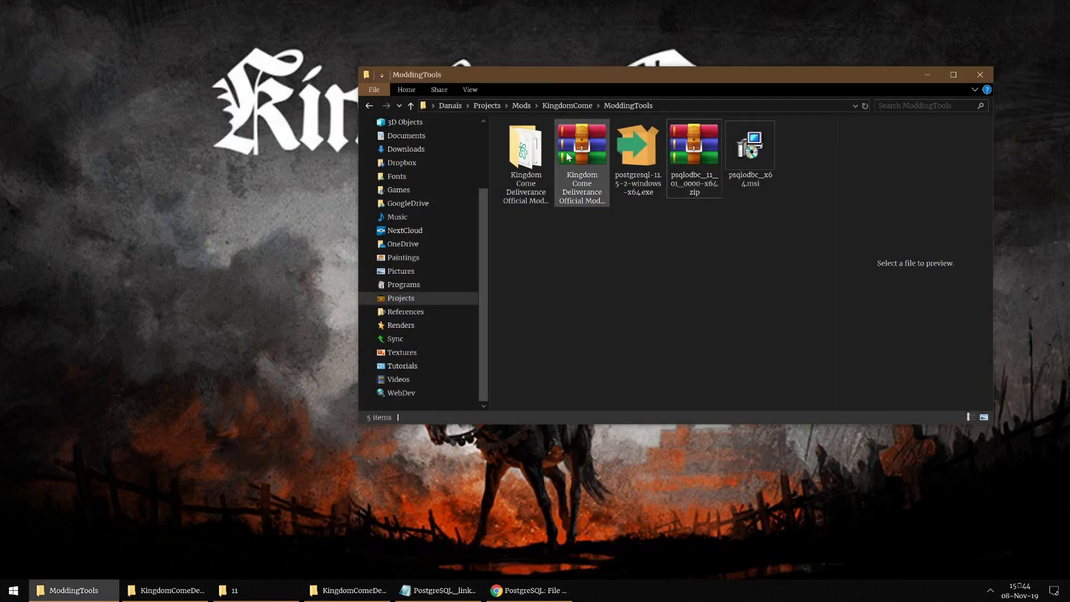
pyautogui.click(656, 161)
pyautogui.click(689, 158)
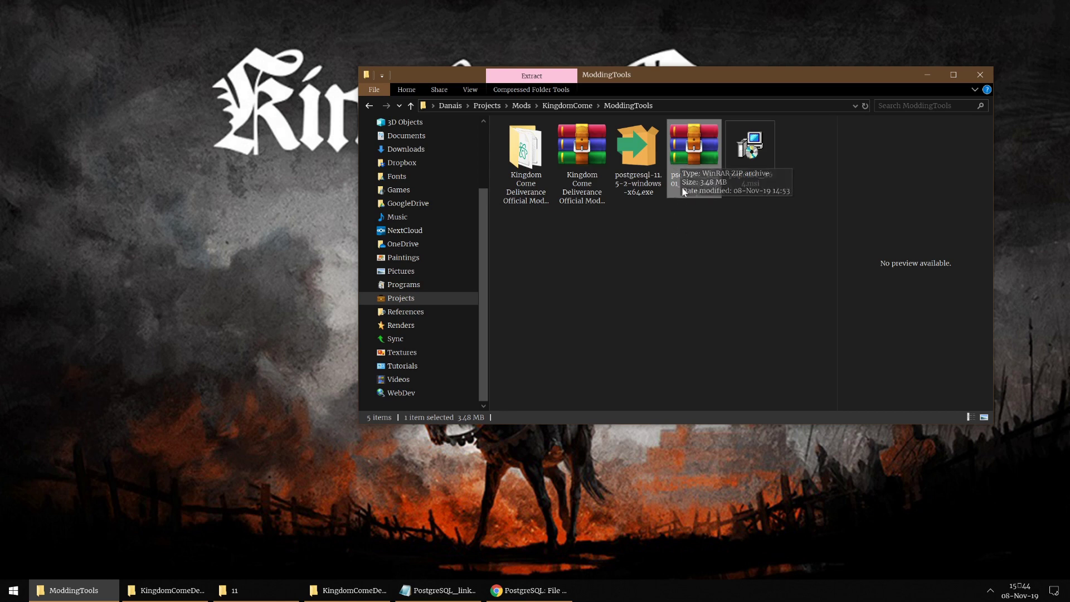
pyautogui.click(749, 148)
pyautogui.click(653, 188)
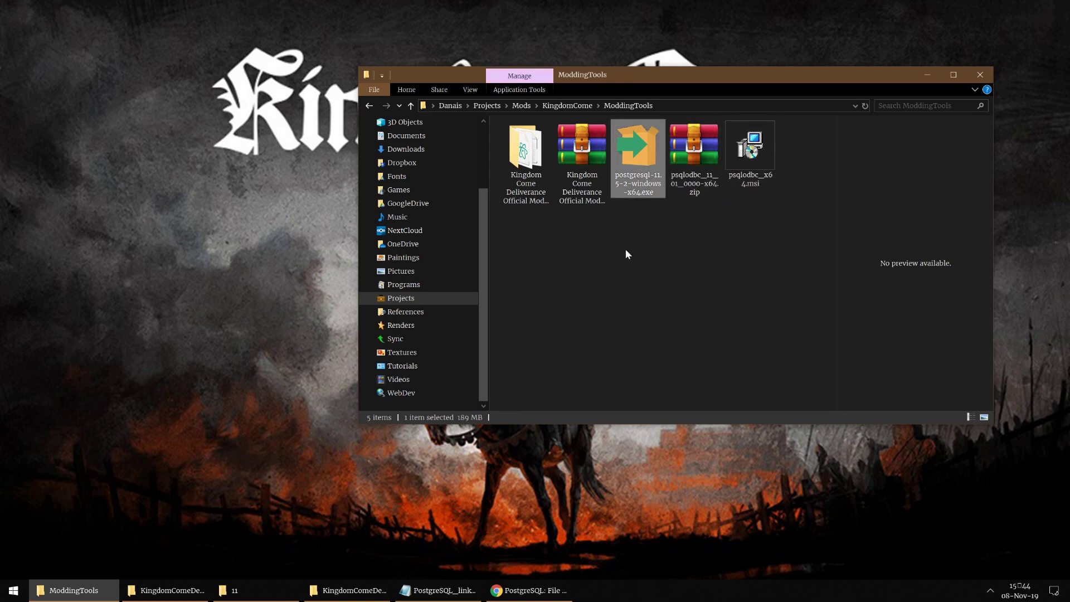
pyautogui.click(545, 178)
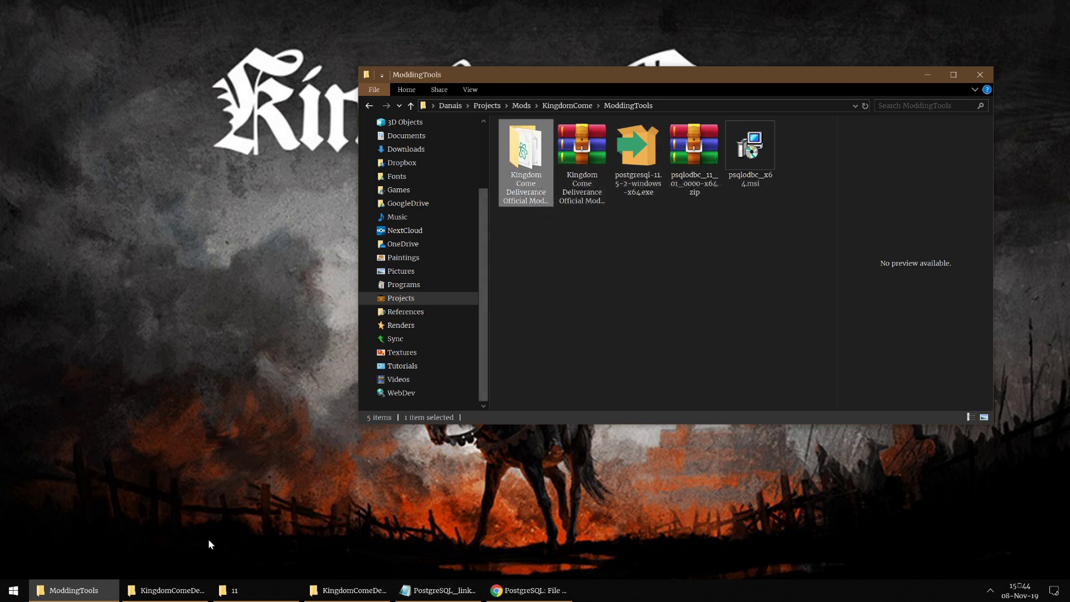
# Step: Position the KingdomComeDeliverance window below the ModdingTools window so both are reachable
pyautogui.click(165, 544)
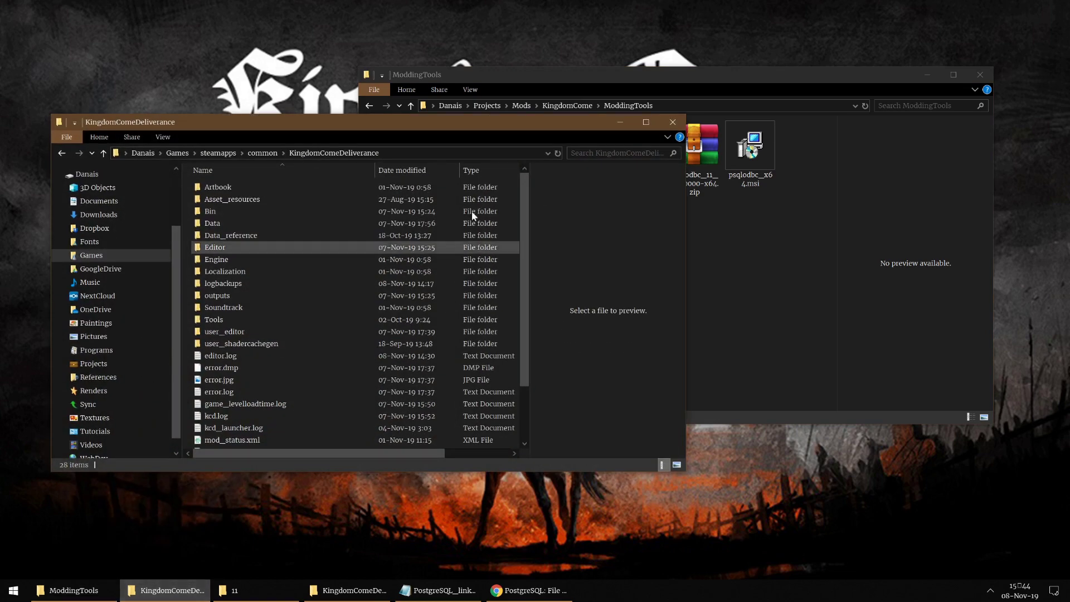
pyautogui.moveTo(490, 124); pyautogui.dragTo(492, 177)
pyautogui.click(641, 78)
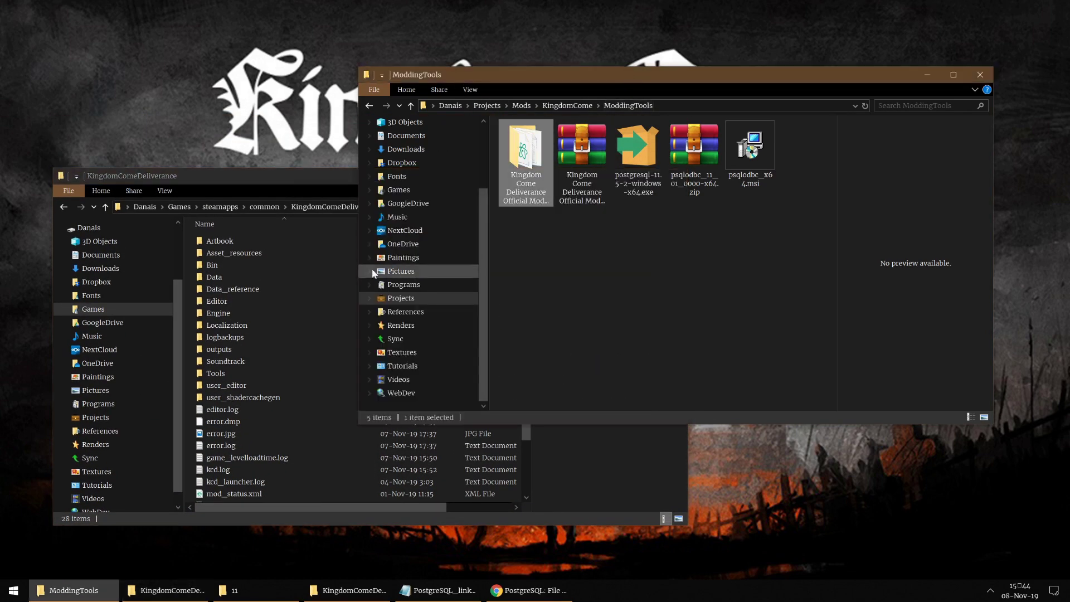
pyautogui.click(279, 174)
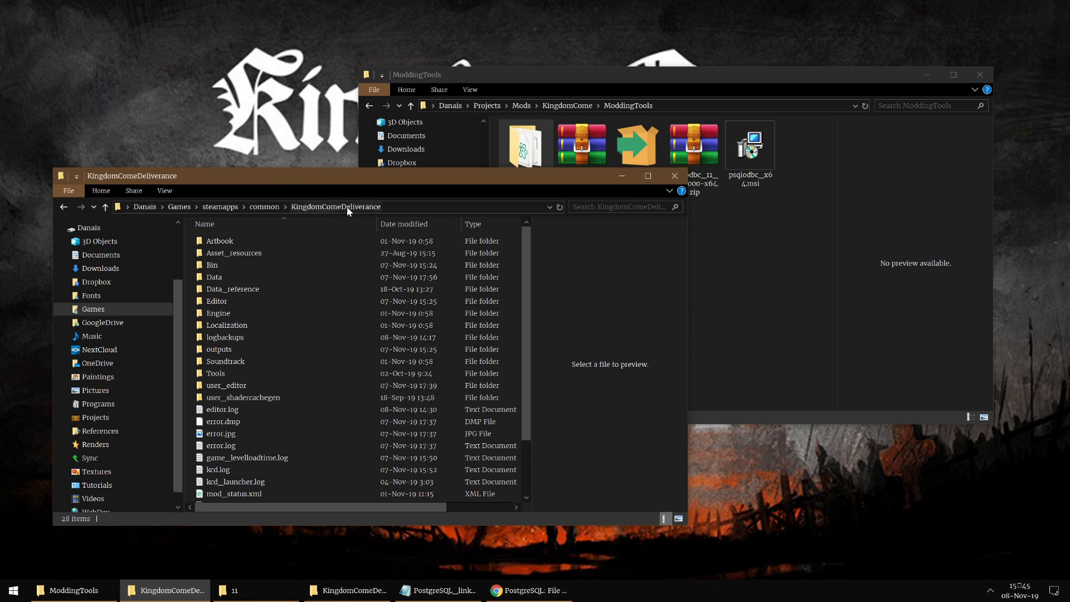
pyautogui.click(729, 255)
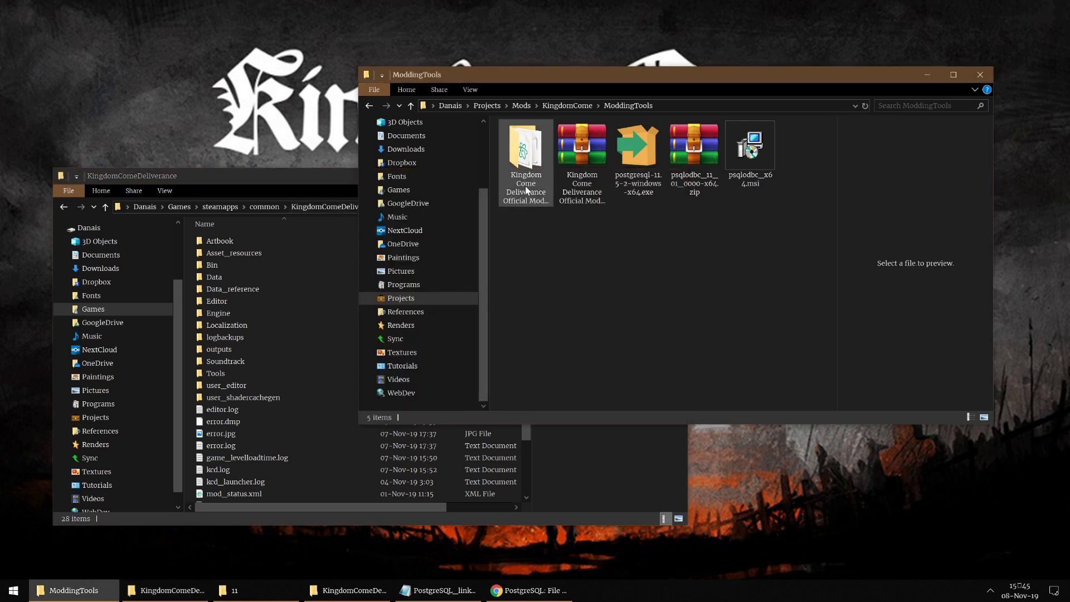
pyautogui.click(307, 178)
pyautogui.click(708, 226)
# Step: Open the Official Modding Tools folder and move all nine items into KingdomComeDeliverance
pyautogui.doubleClick(544, 185)
pyautogui.moveTo(652, 340); pyautogui.dragTo(590, 237)
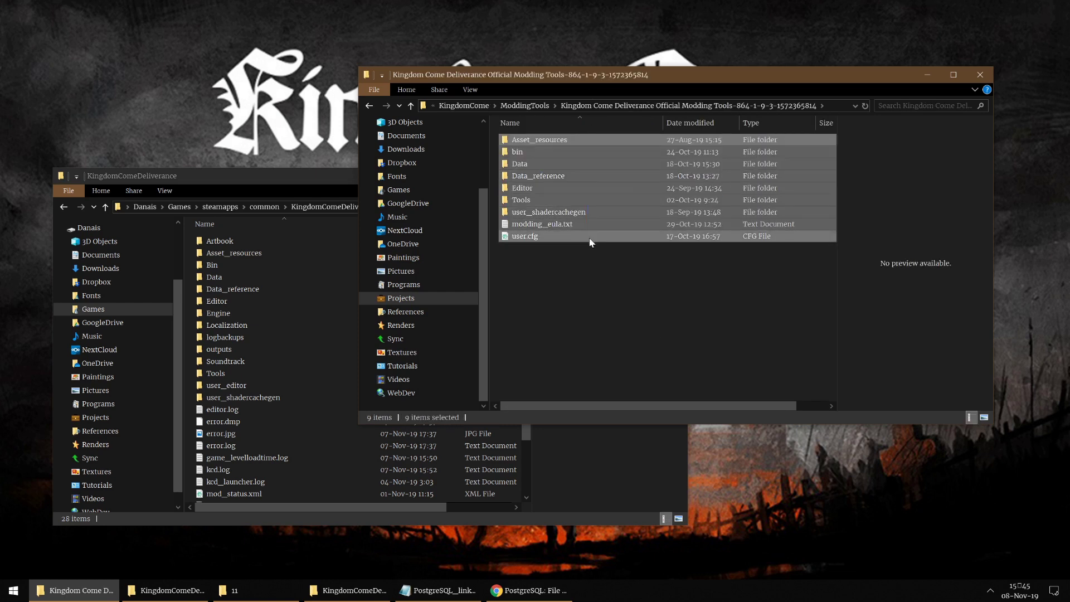
pyautogui.moveTo(648, 331); pyautogui.dragTo(573, 120)
pyautogui.moveTo(559, 164); pyautogui.dragTo(286, 371)
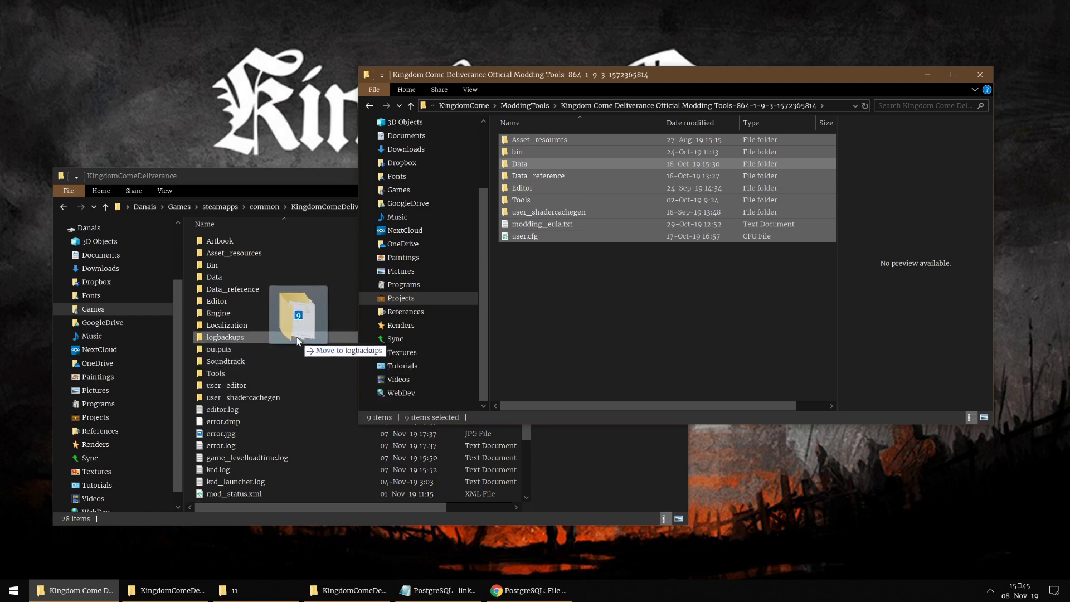
pyautogui.moveTo(295, 341); pyautogui.dragTo(279, 345)
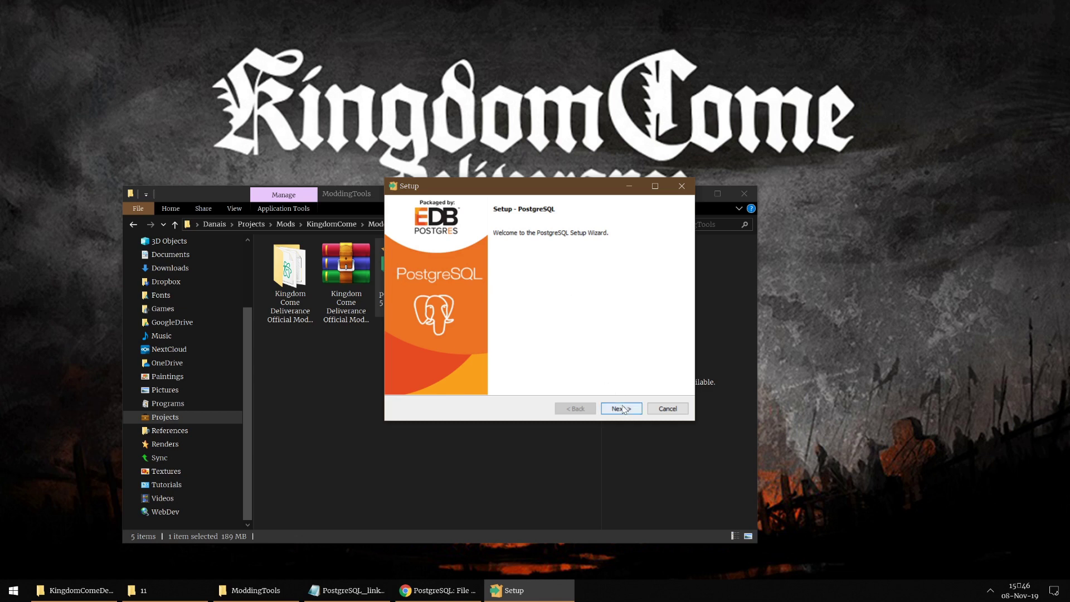
# Step: Keep the default install directory and all components, with data in D:\Documents\PostgreSQLData
pyautogui.click(624, 410)
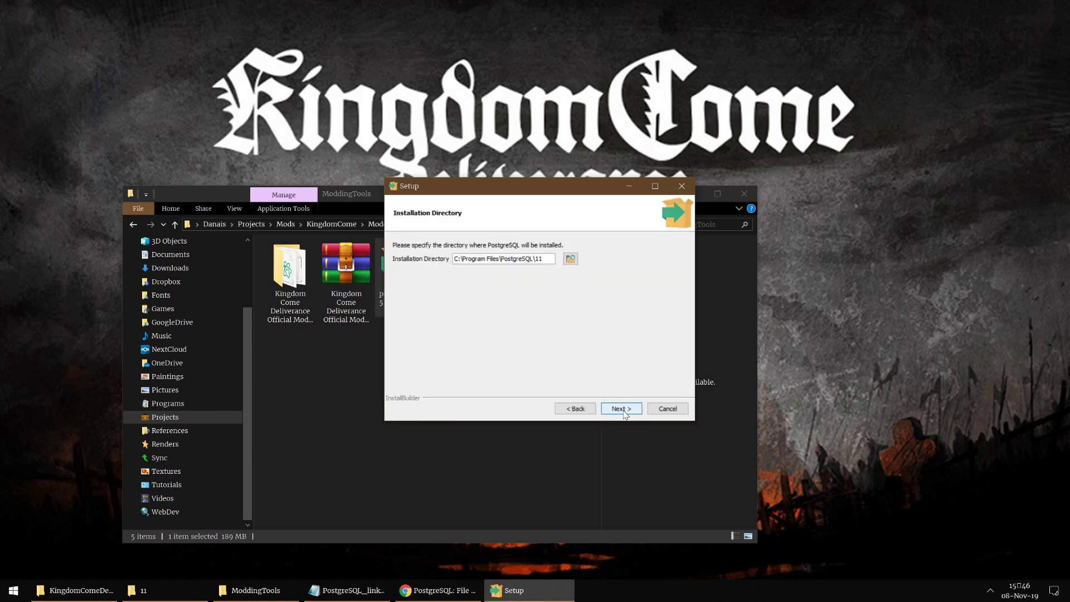
pyautogui.click(622, 409)
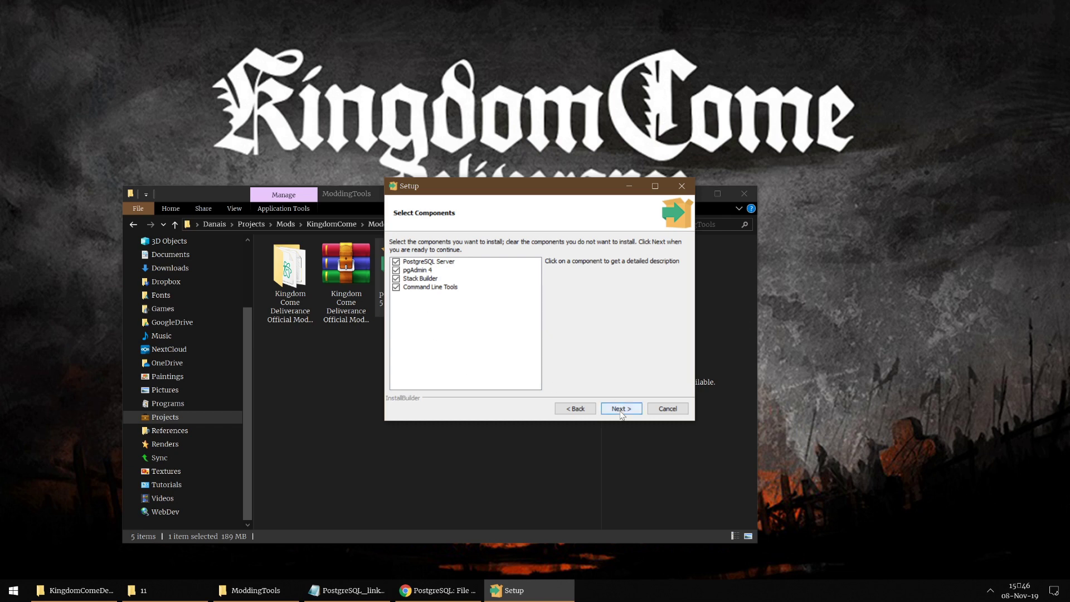
pyautogui.click(622, 413)
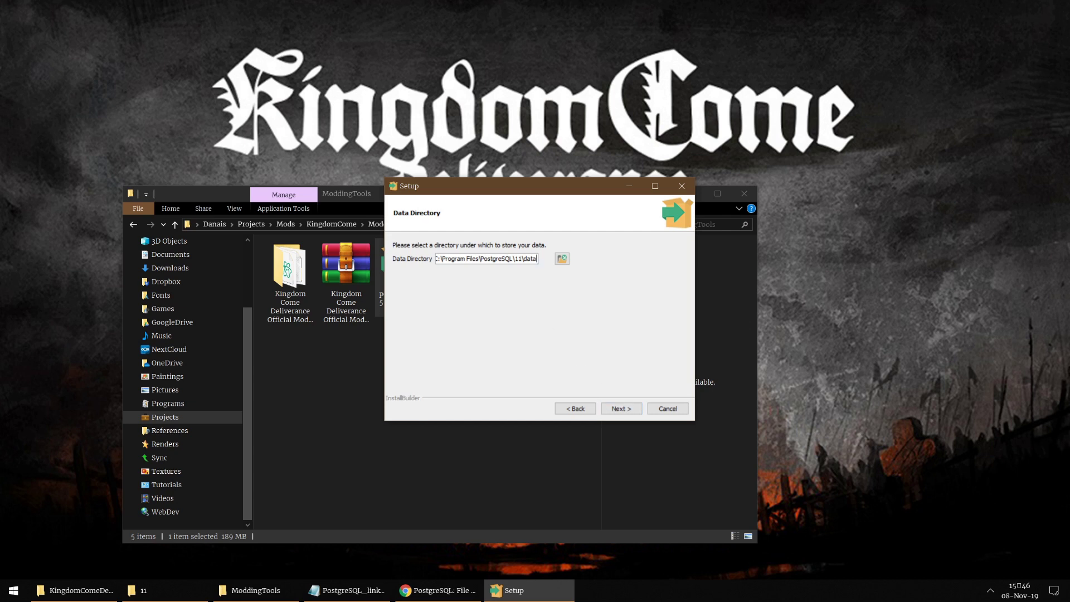
pyautogui.click(563, 260)
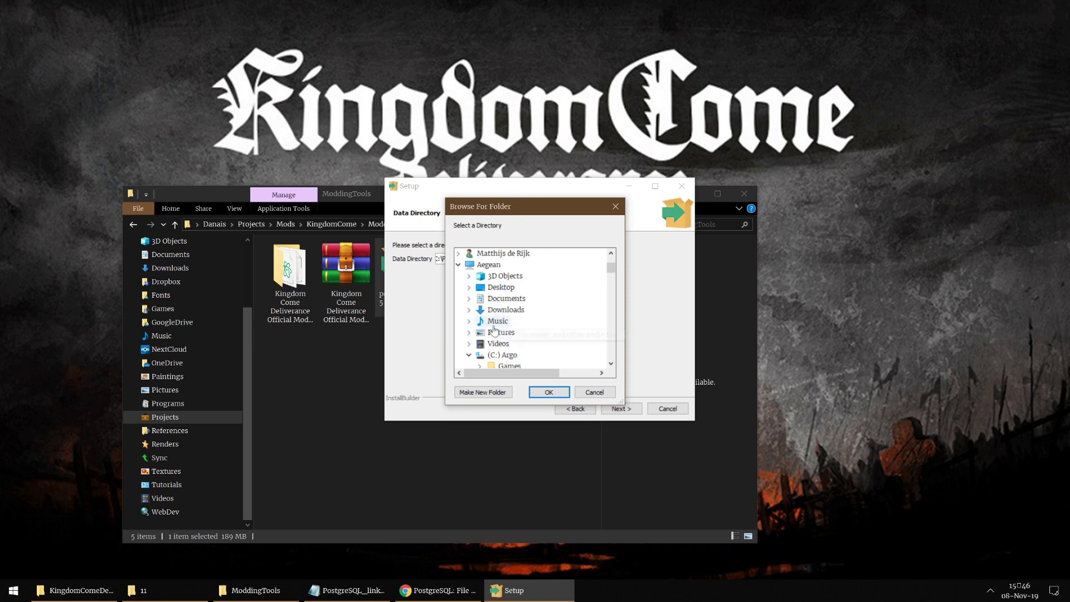
pyautogui.click(468, 356)
pyautogui.click(469, 355)
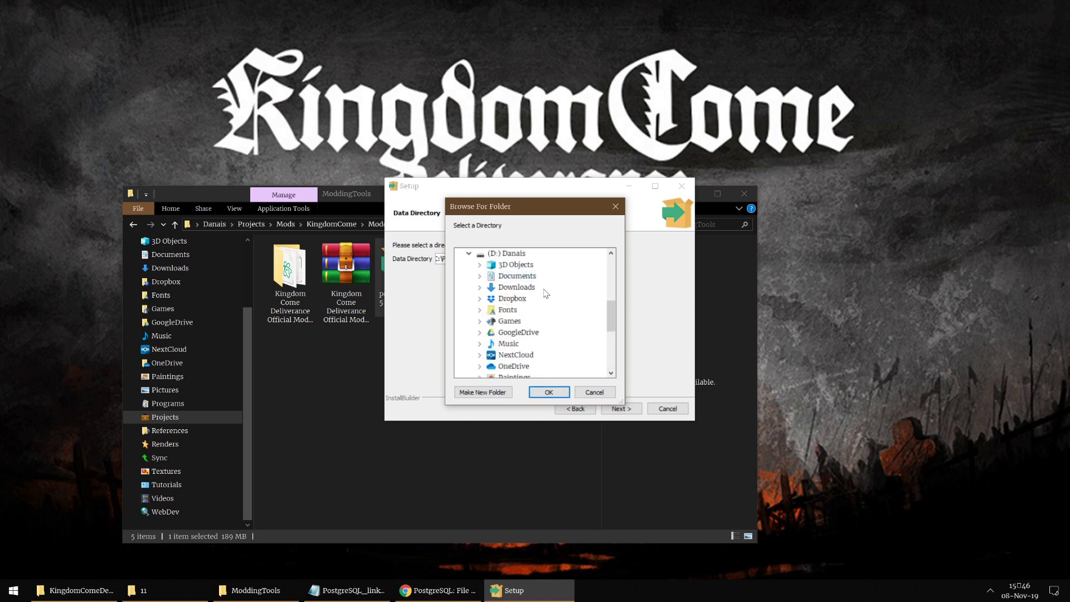
pyautogui.doubleClick(507, 276)
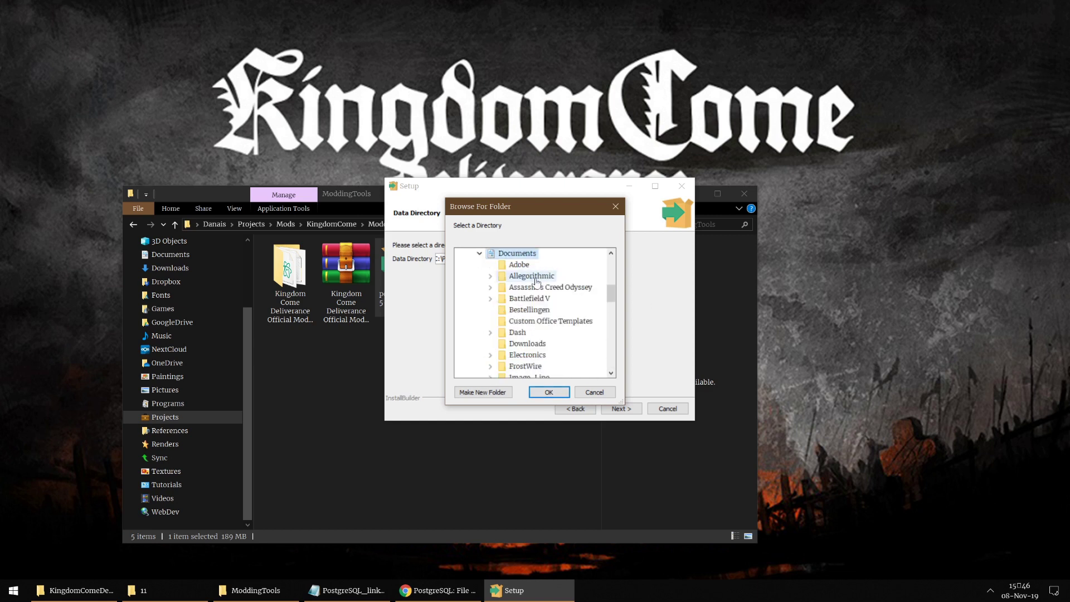
pyautogui.click(556, 395)
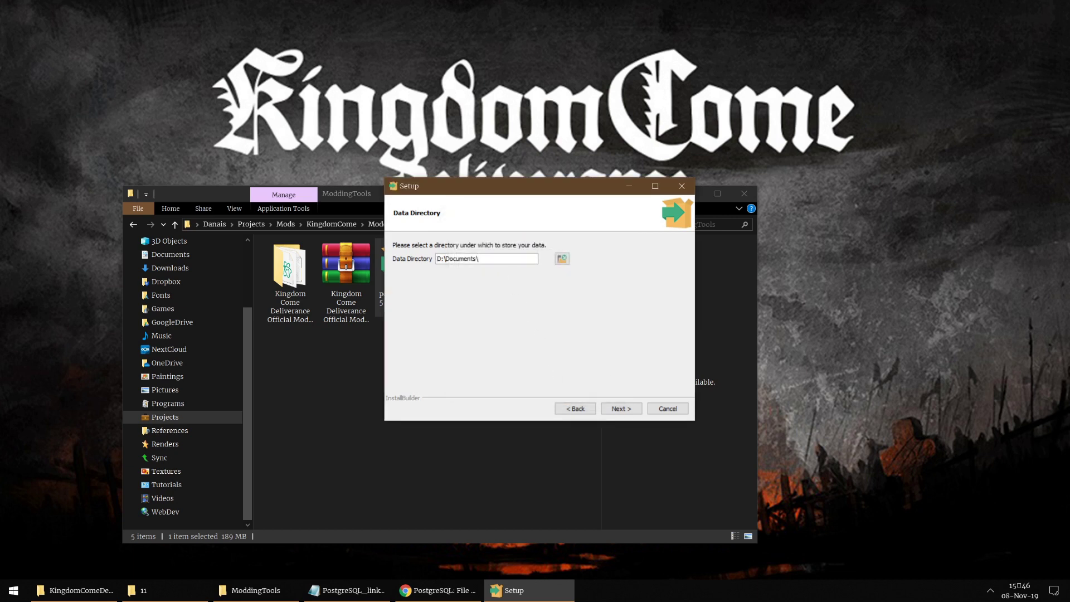
pyautogui.write('PostgreSQLData')
# Step: Set the superuser password, keep port 5432 and the default locale, and install
pyautogui.click(620, 407)
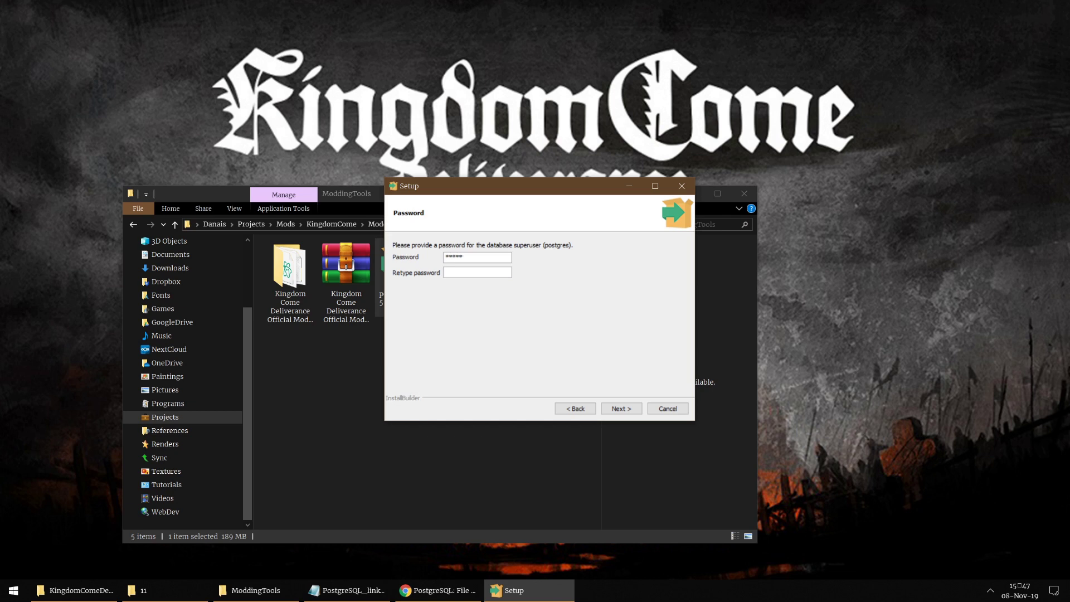
pyautogui.write('***')
pyautogui.click(624, 410)
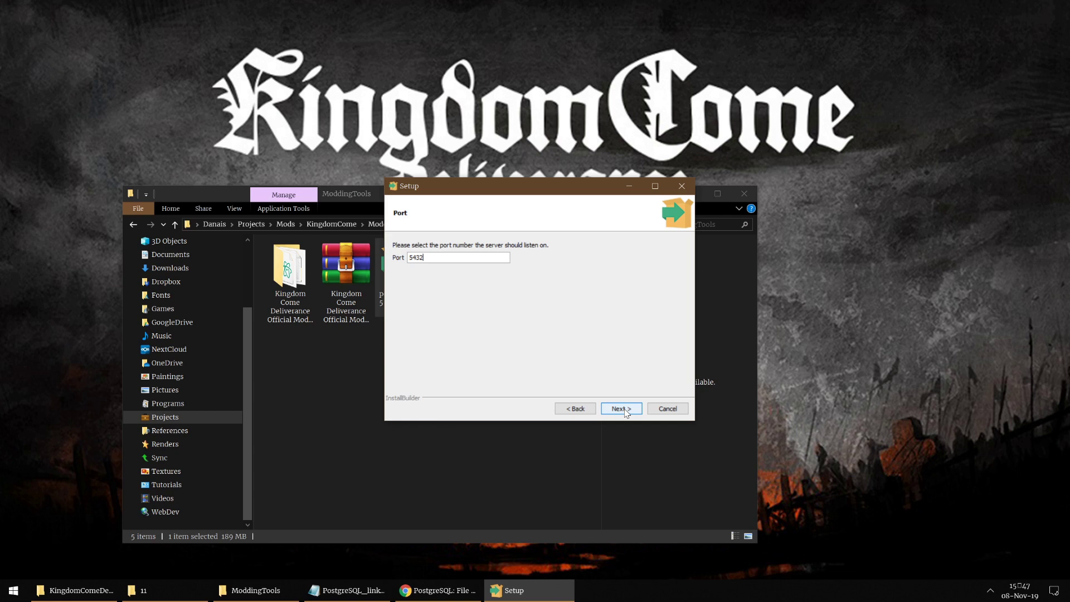
pyautogui.click(624, 410)
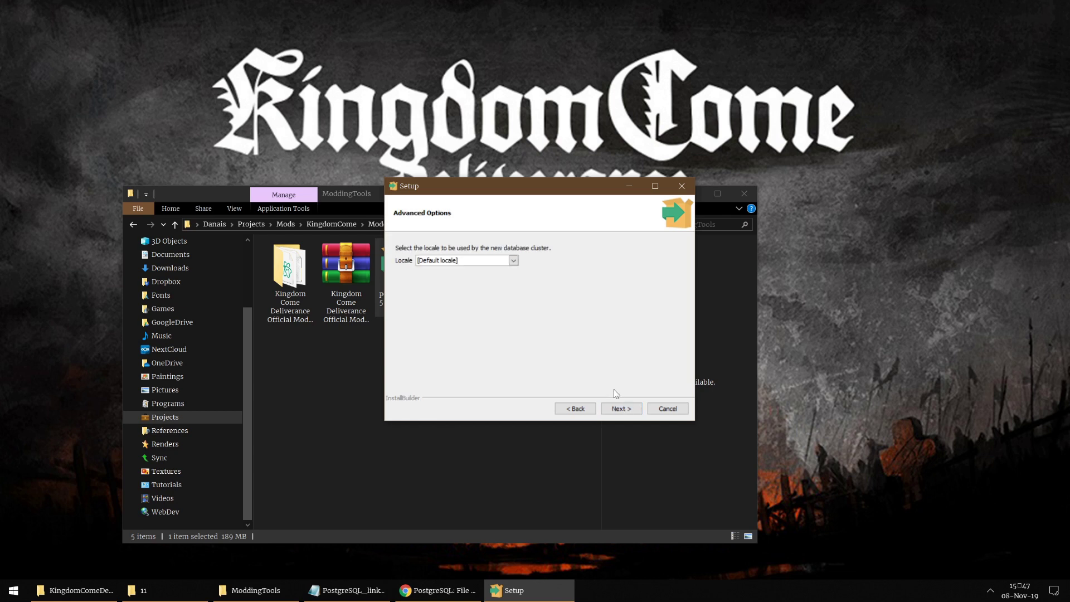
pyautogui.click(620, 410)
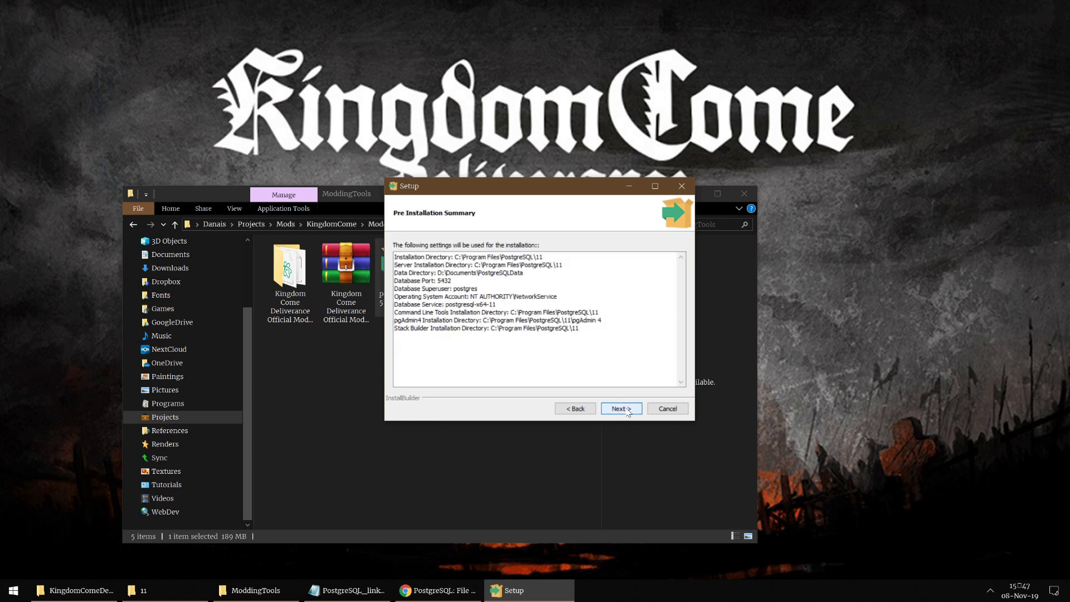
pyautogui.click(621, 412)
pyautogui.click(625, 411)
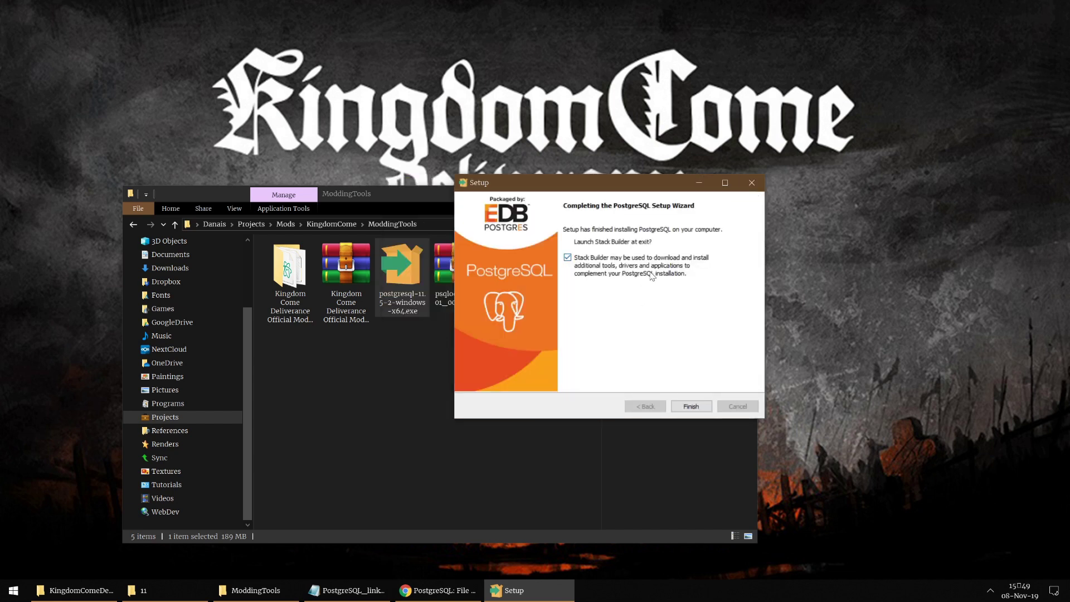
# Step: Finish PostgreSQL setup, then install psqlodbc_x64.msi with the license accepted and default features
pyautogui.click(691, 406)
pyautogui.click(504, 407)
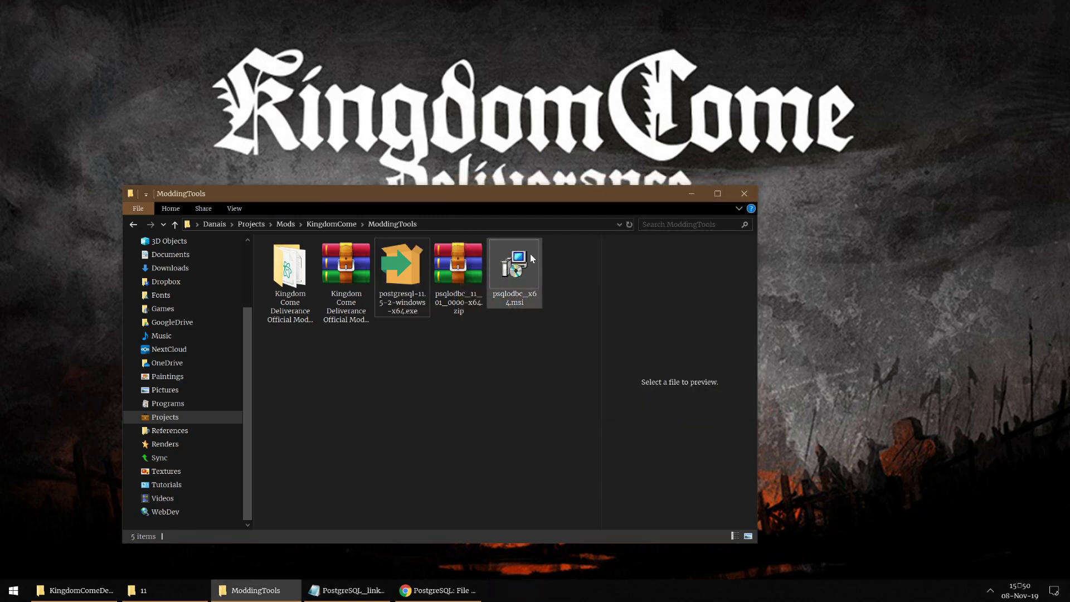
pyautogui.doubleClick(530, 259)
pyautogui.click(599, 388)
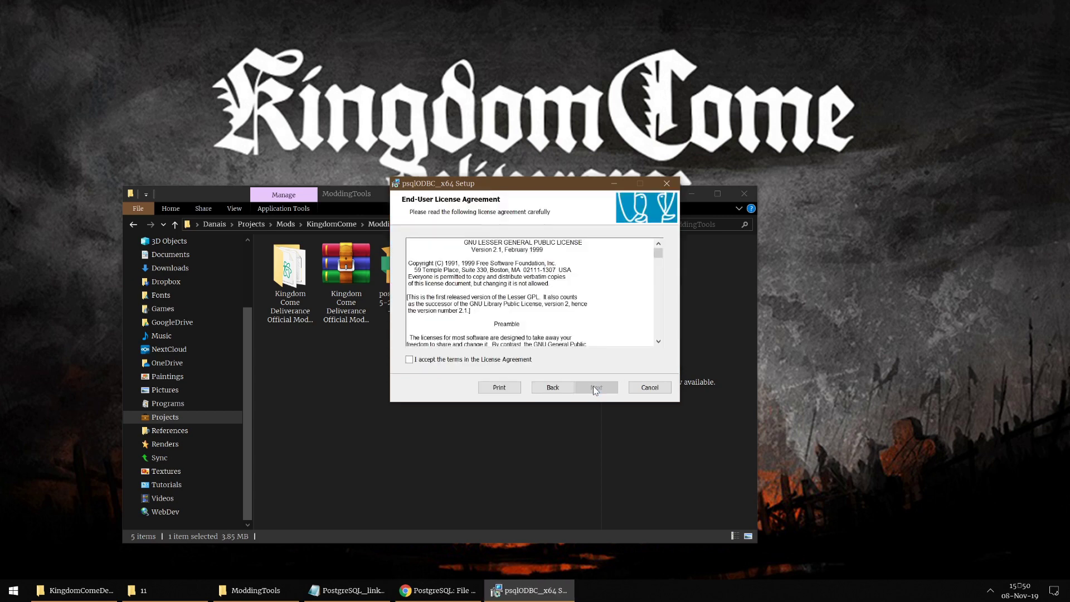
pyautogui.click(430, 361)
pyautogui.click(596, 388)
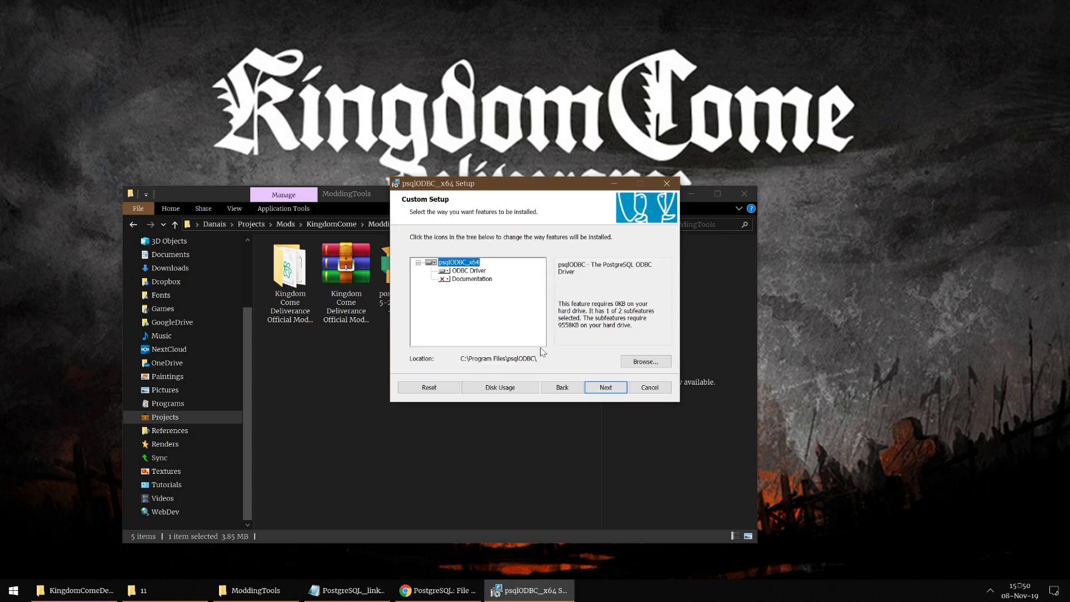
pyautogui.click(599, 388)
pyautogui.click(595, 388)
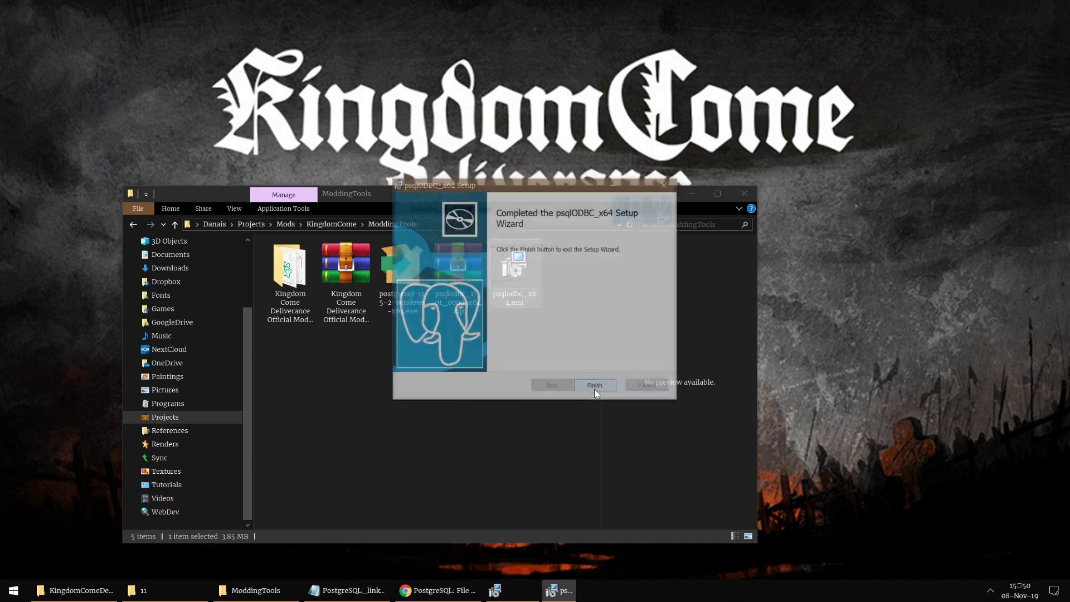
pyautogui.click(594, 387)
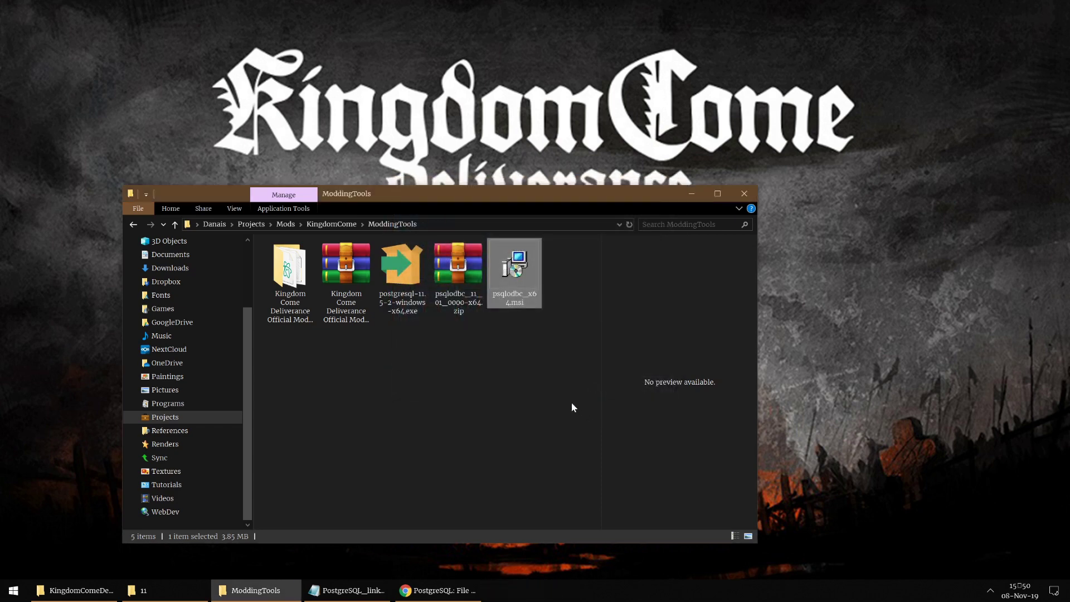
# Step: Minimize the ModdingTools folder and launch pgAdmin 4 from the Windows search
pyautogui.moveTo(271, 596)
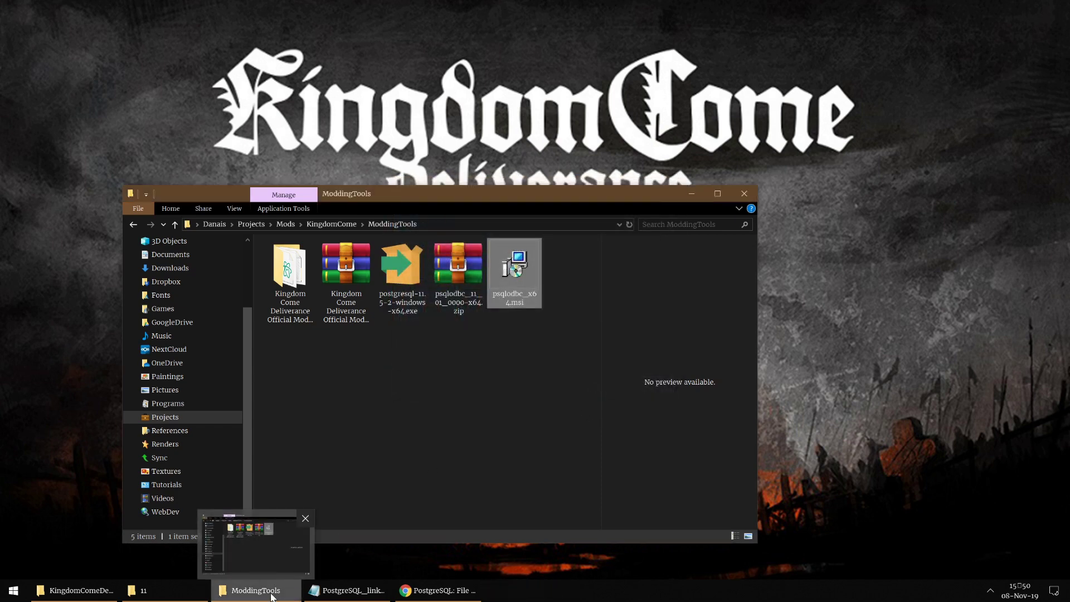
pyautogui.click(271, 596)
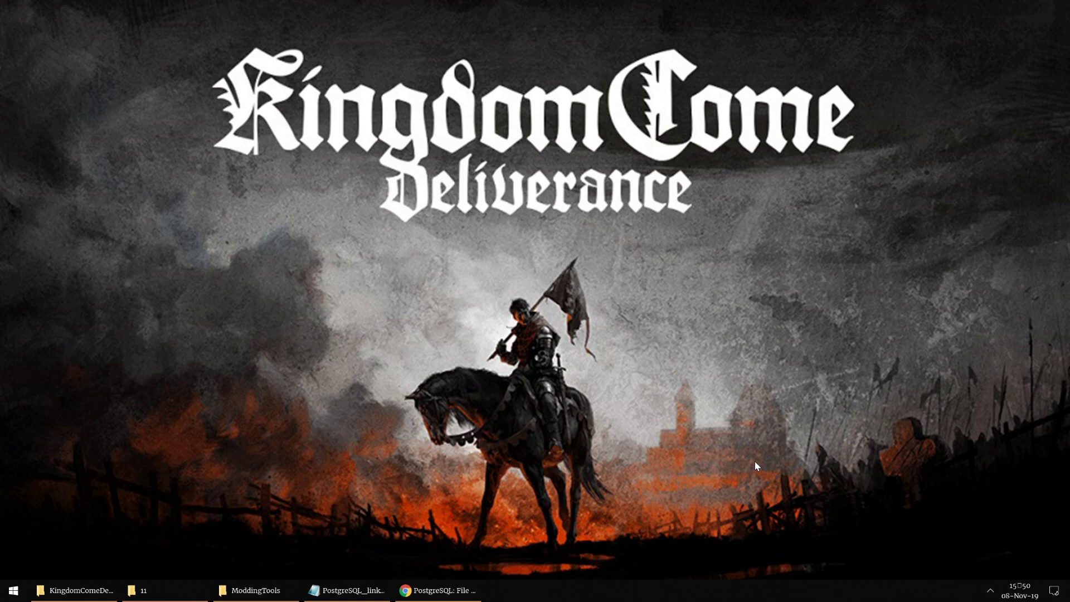
pyautogui.press('super')
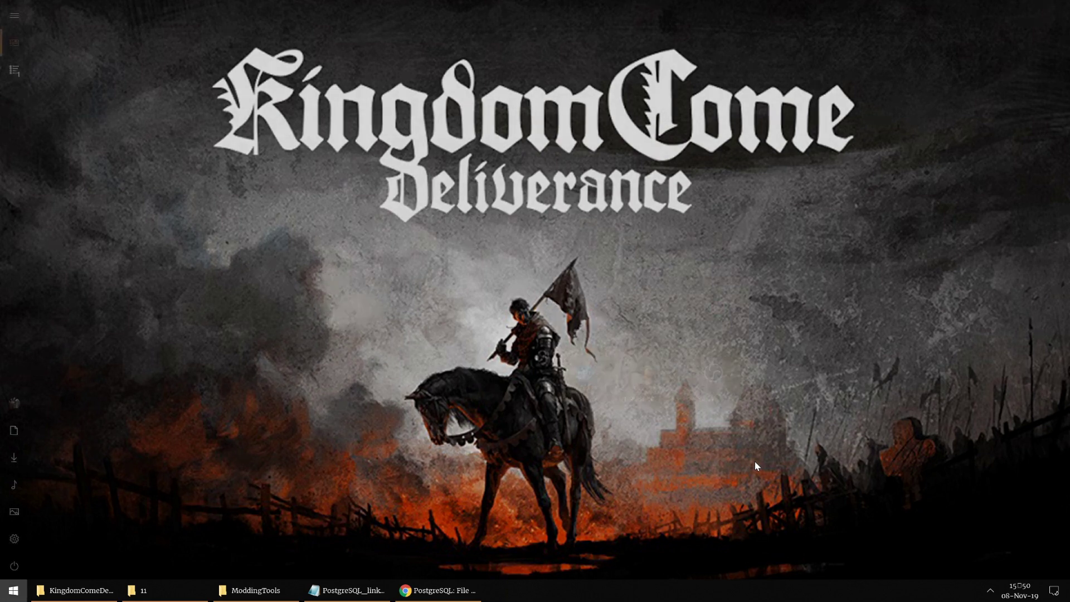
pyautogui.write('pg')
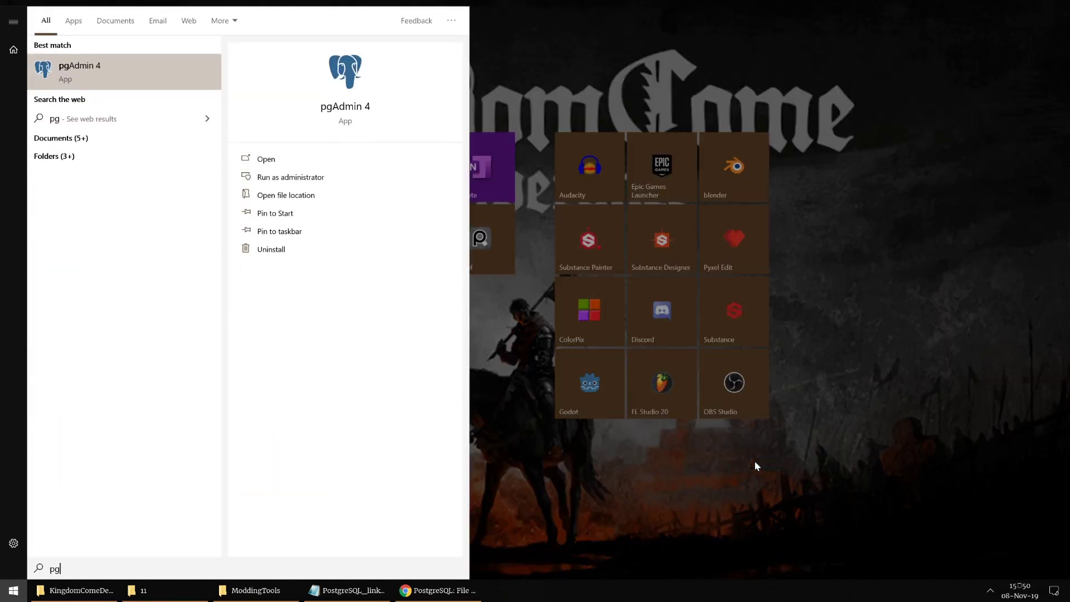
pyautogui.press('Return')
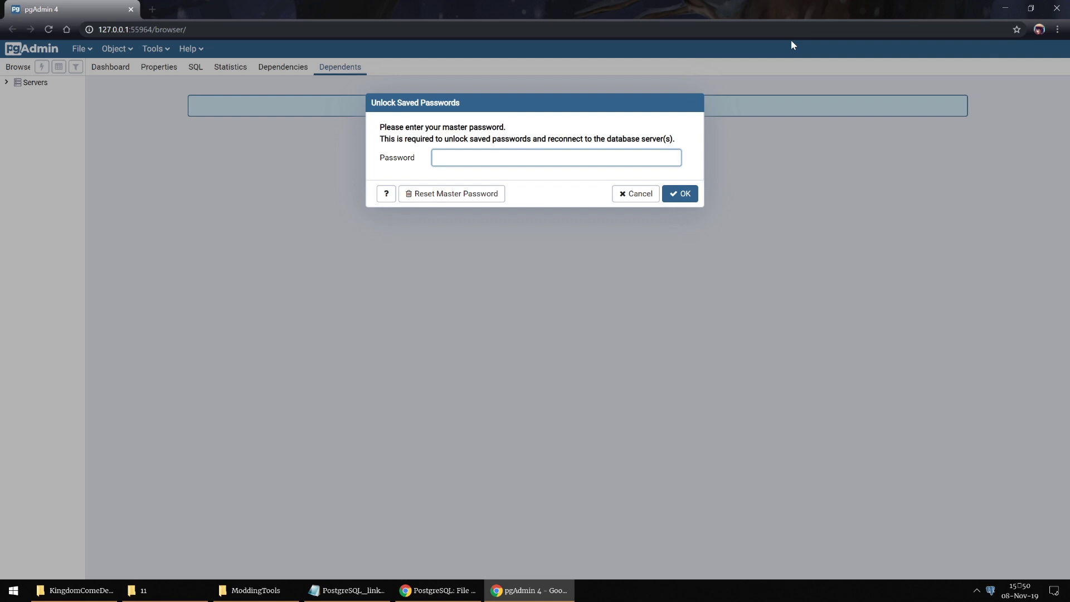
# Step: Enter the master password, then the postgres user's password to connect to PostgreSQL 11
pyautogui.write('aaaa')
pyautogui.press('Return')
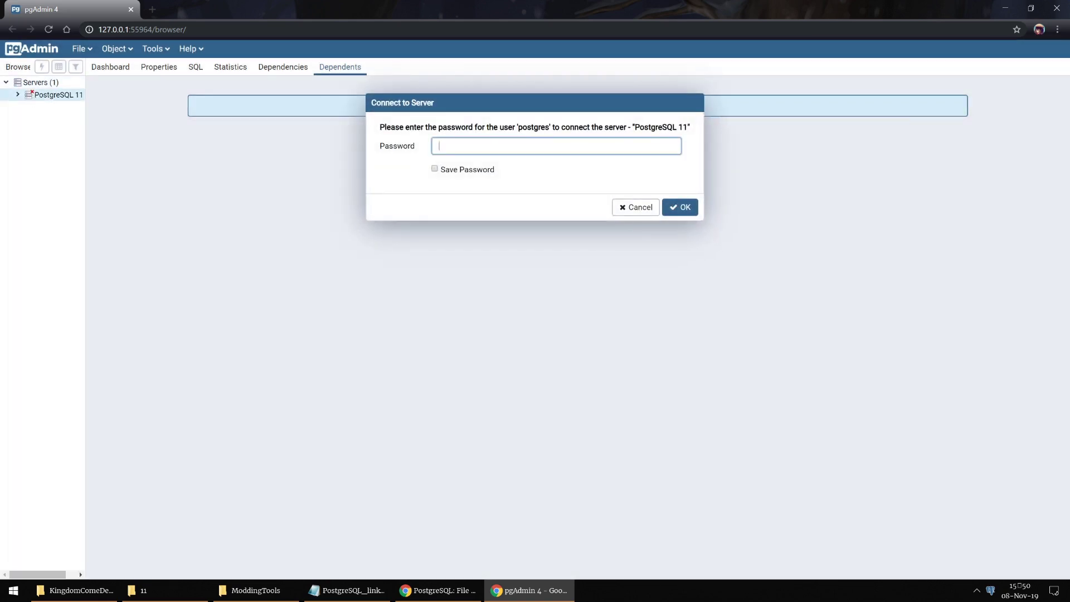
pyautogui.write('aaaa')
pyautogui.press('Return')
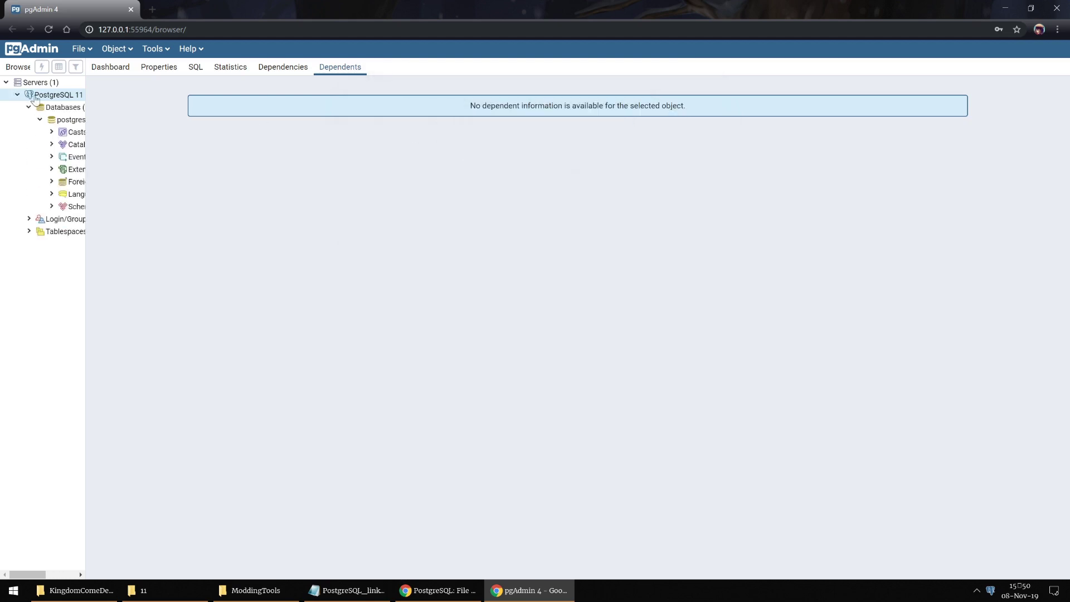
# Step: Re-expand the PostgreSQL 11 server tree and widen the browser panel
pyautogui.click(17, 94)
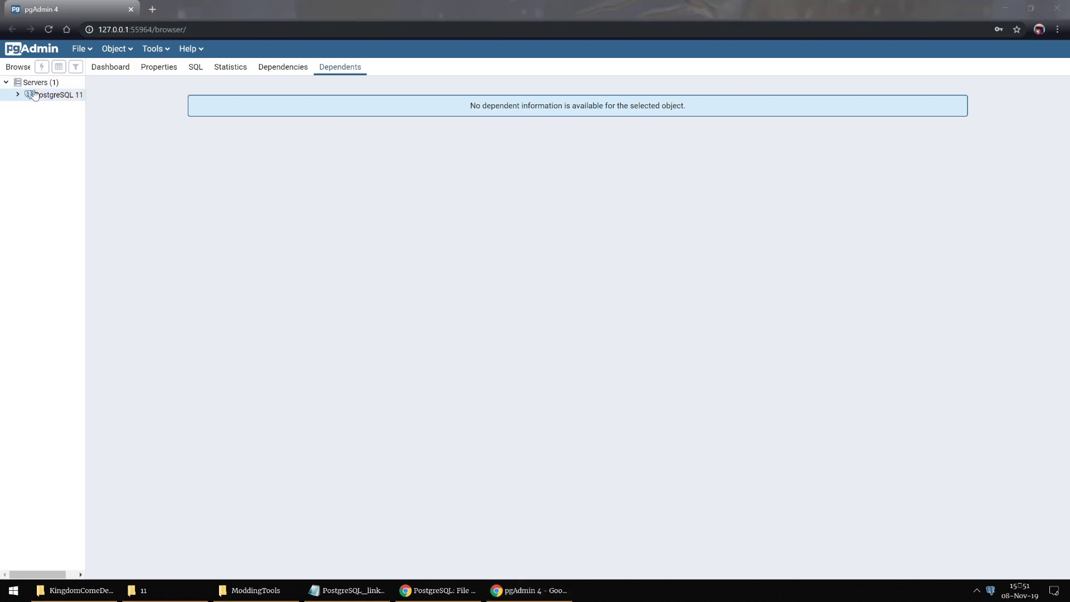
pyautogui.click(18, 95)
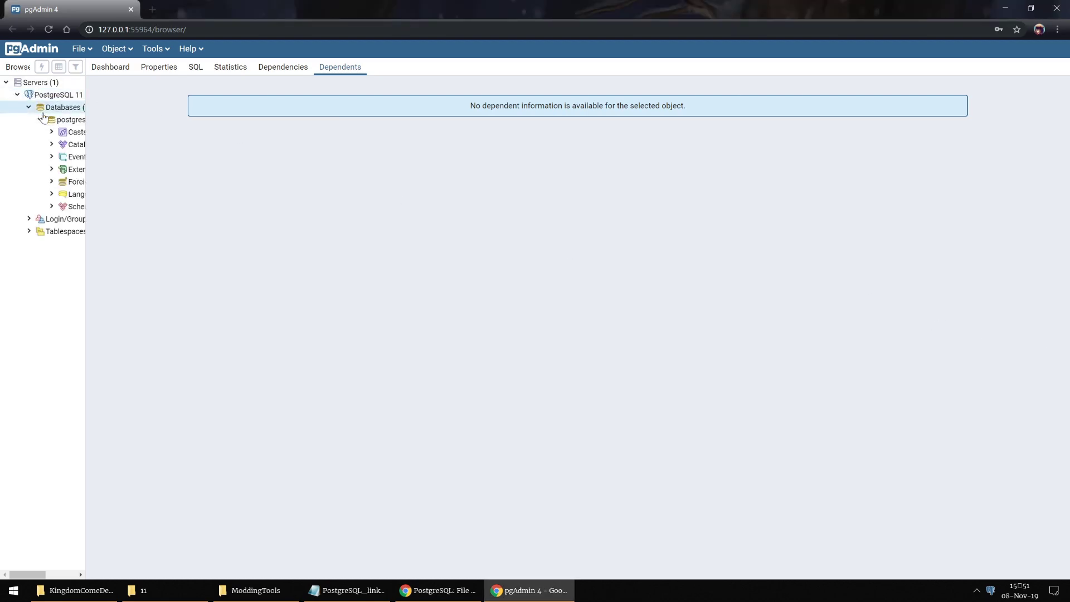
pyautogui.click(40, 119)
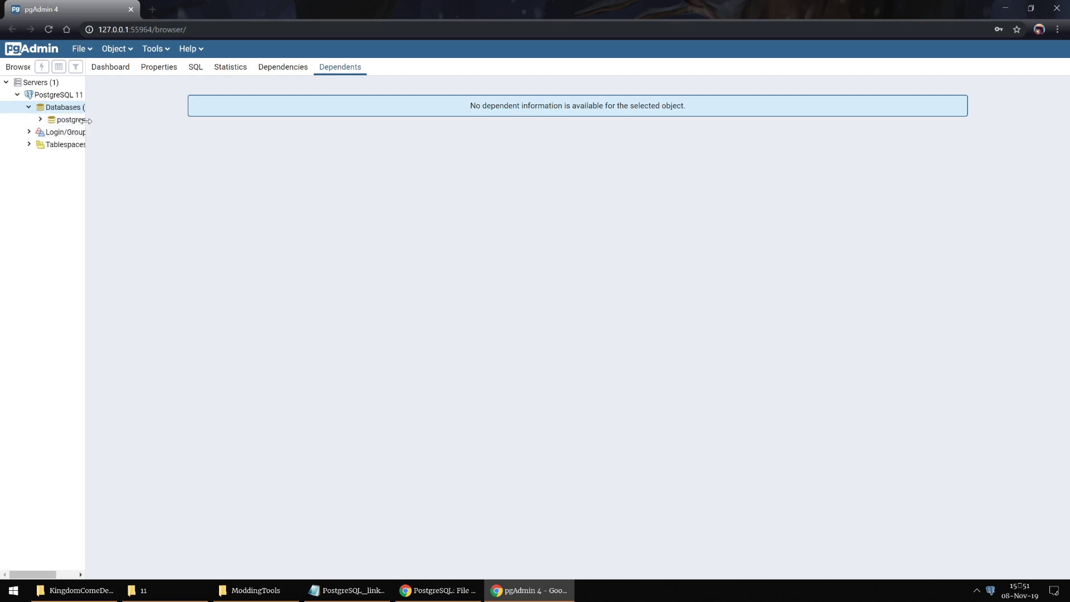
pyautogui.moveTo(86, 128); pyautogui.dragTo(125, 129)
# Step: Create a database named ConfigDB under Databases and expand it
pyautogui.rightClick(55, 112)
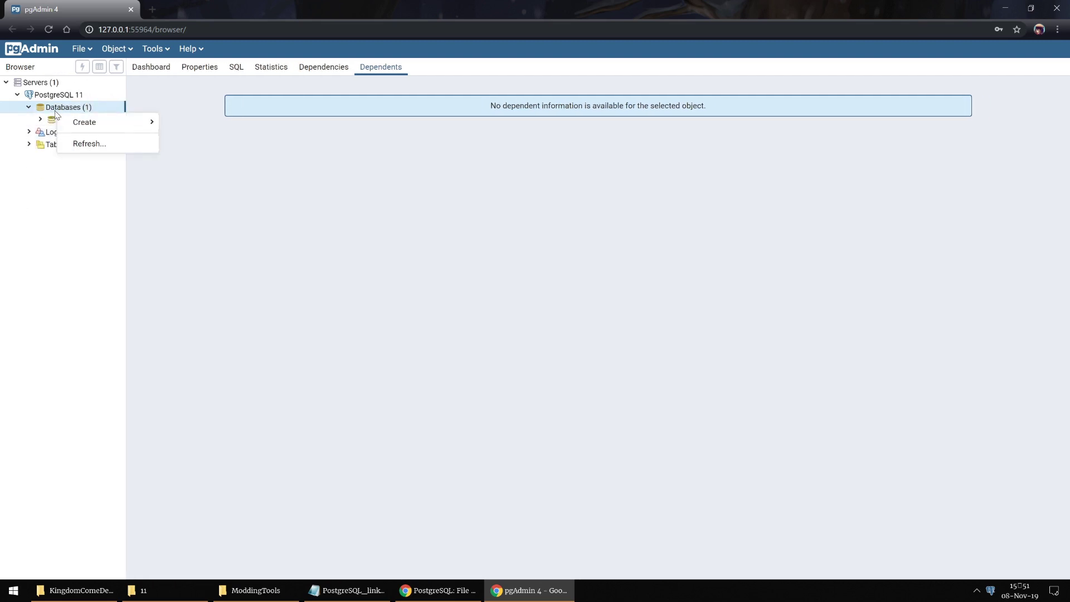
pyautogui.moveTo(84, 122)
pyautogui.click(219, 125)
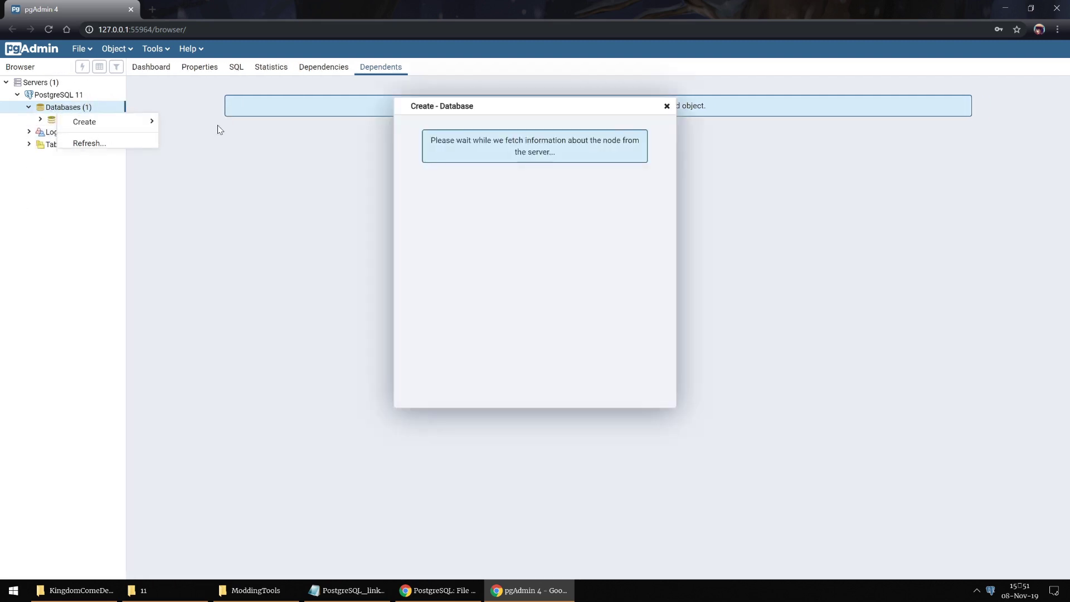
pyautogui.click(557, 146)
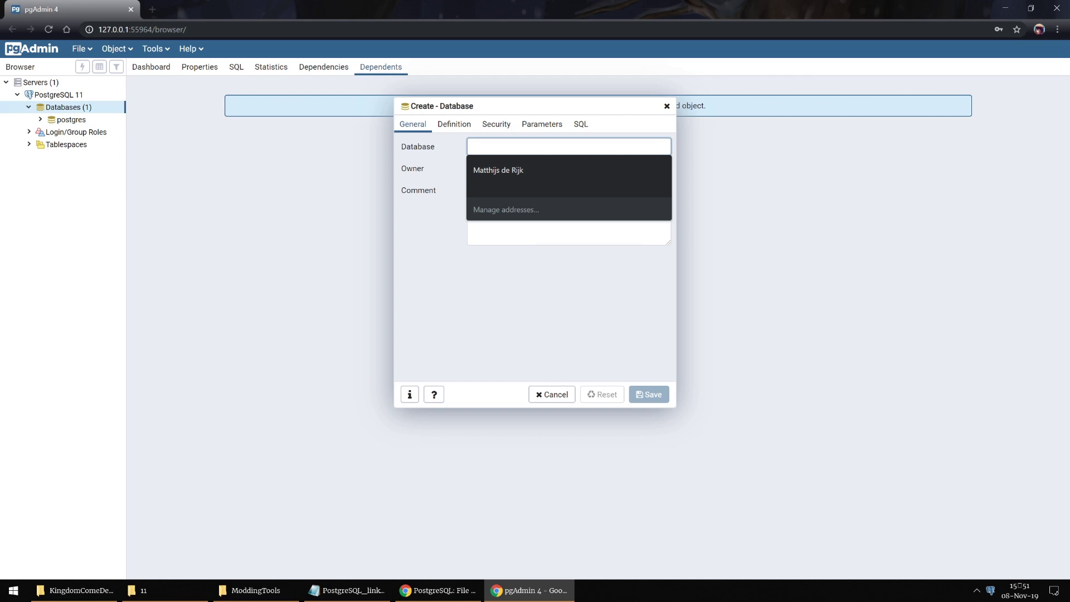
pyautogui.write('Config')
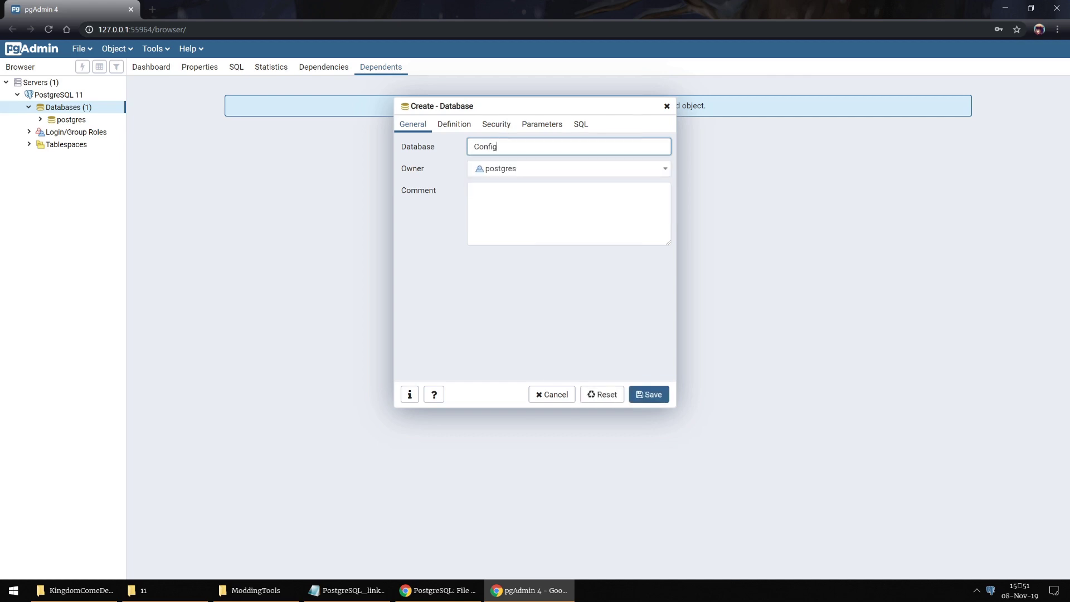
pyautogui.write('DB')
pyautogui.click(653, 398)
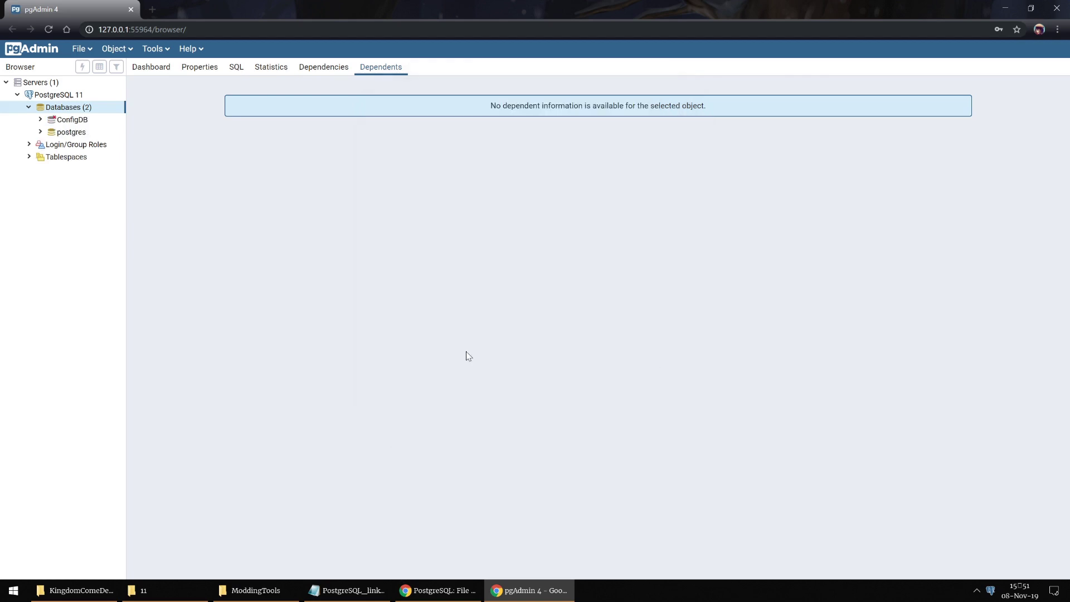
pyautogui.click(41, 119)
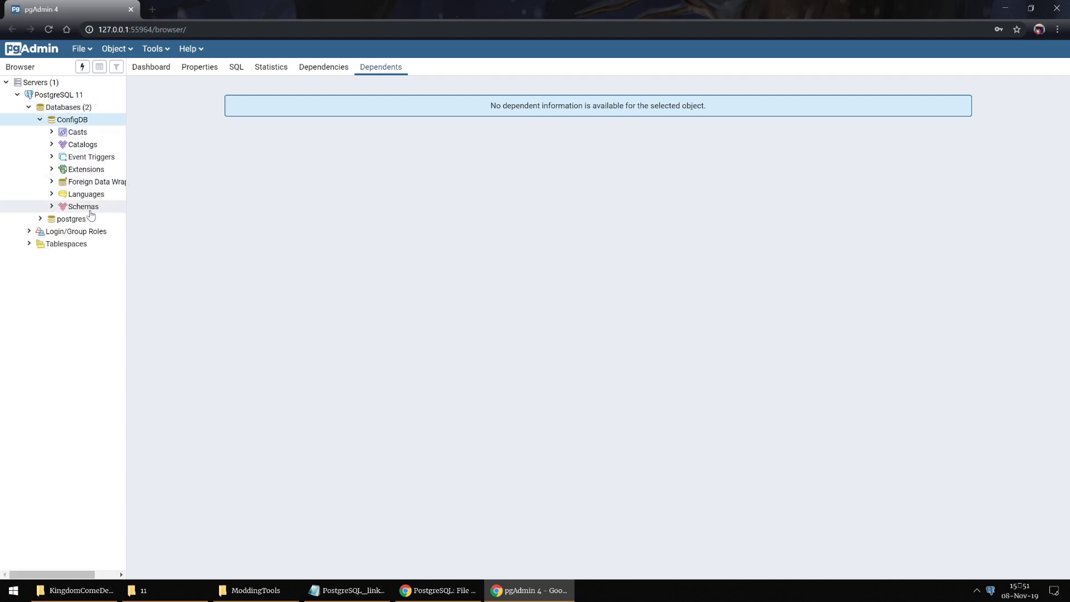
# Step: Create the uuid-ossp extension under ConfigDB's Extensions, then minimise pgAdmin
pyautogui.click(78, 170)
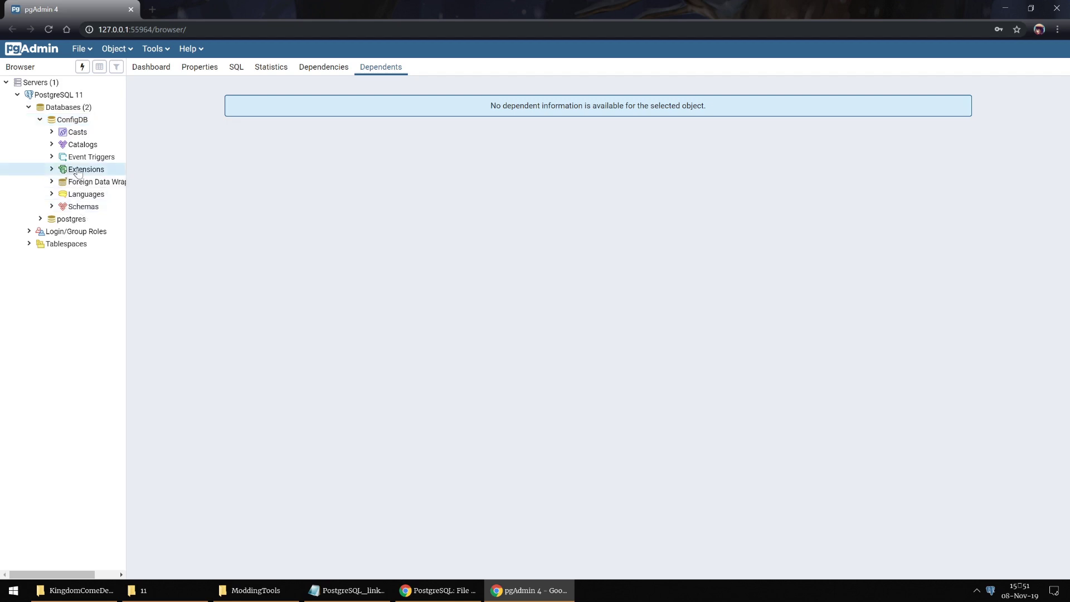
pyautogui.rightClick(78, 170)
pyautogui.moveTo(178, 180)
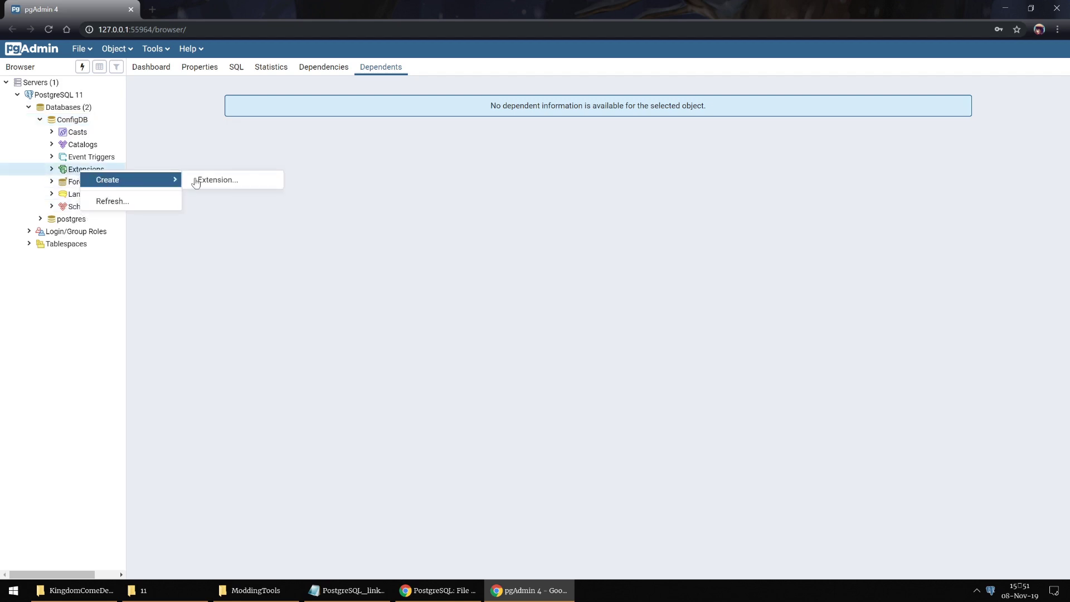
pyautogui.click(243, 181)
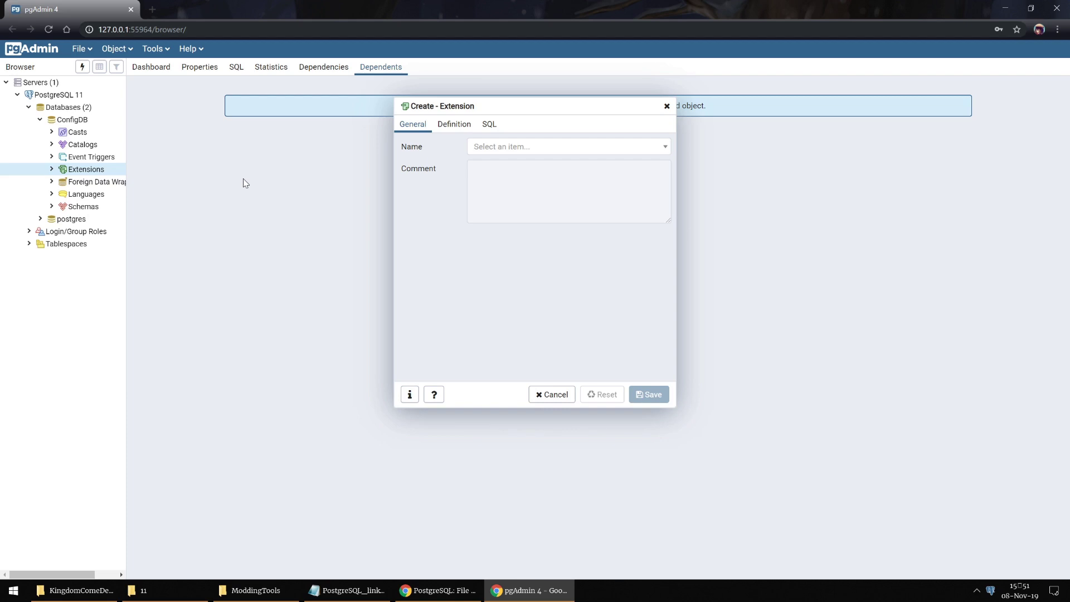
pyautogui.click(501, 151)
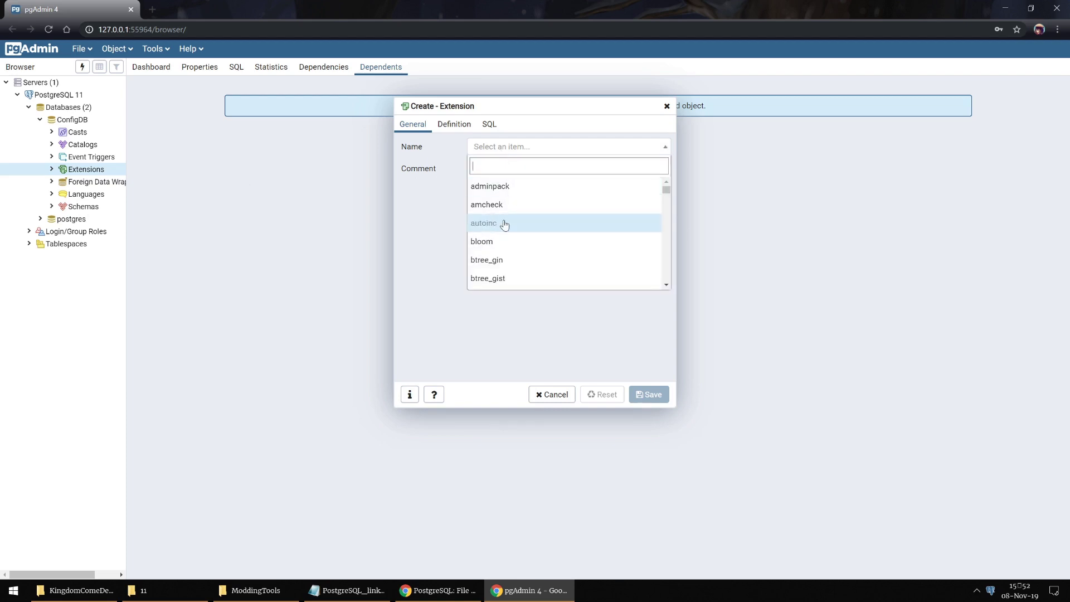
pyautogui.write('uu')
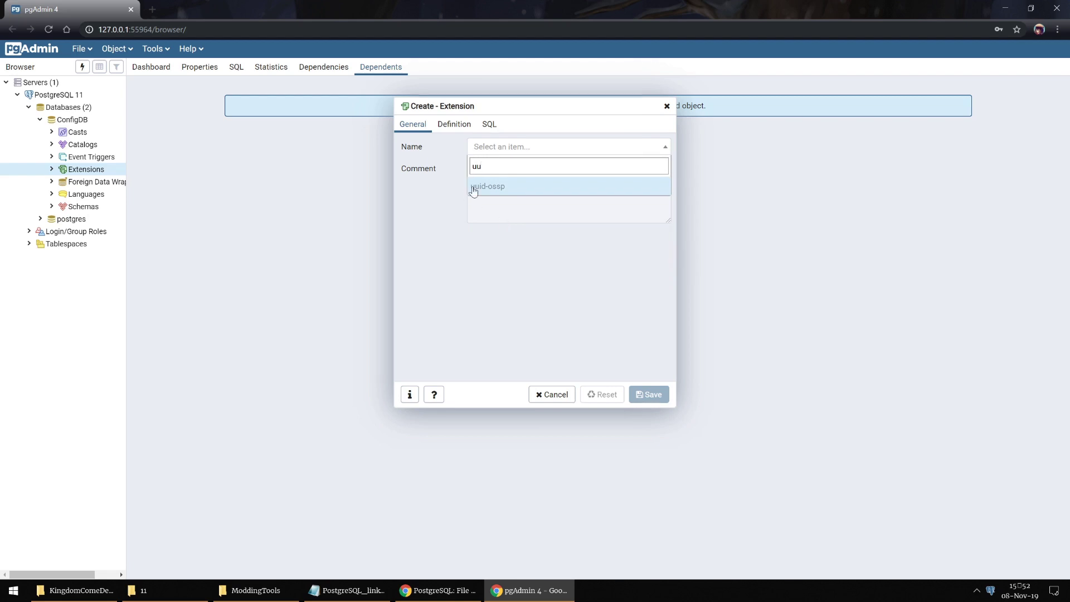
pyautogui.click(476, 186)
pyautogui.click(648, 394)
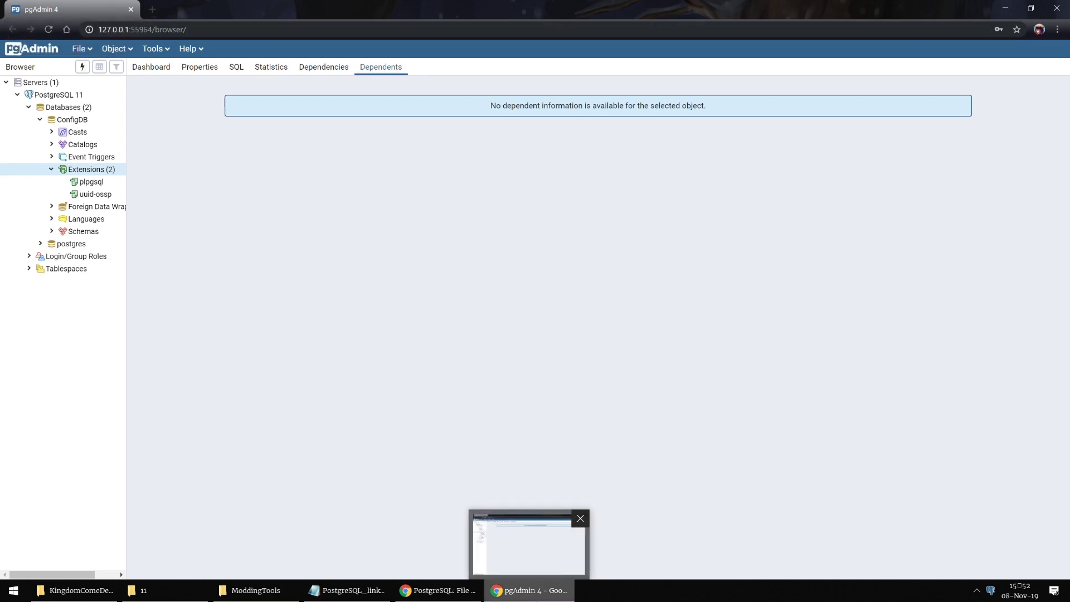
pyautogui.click(530, 590)
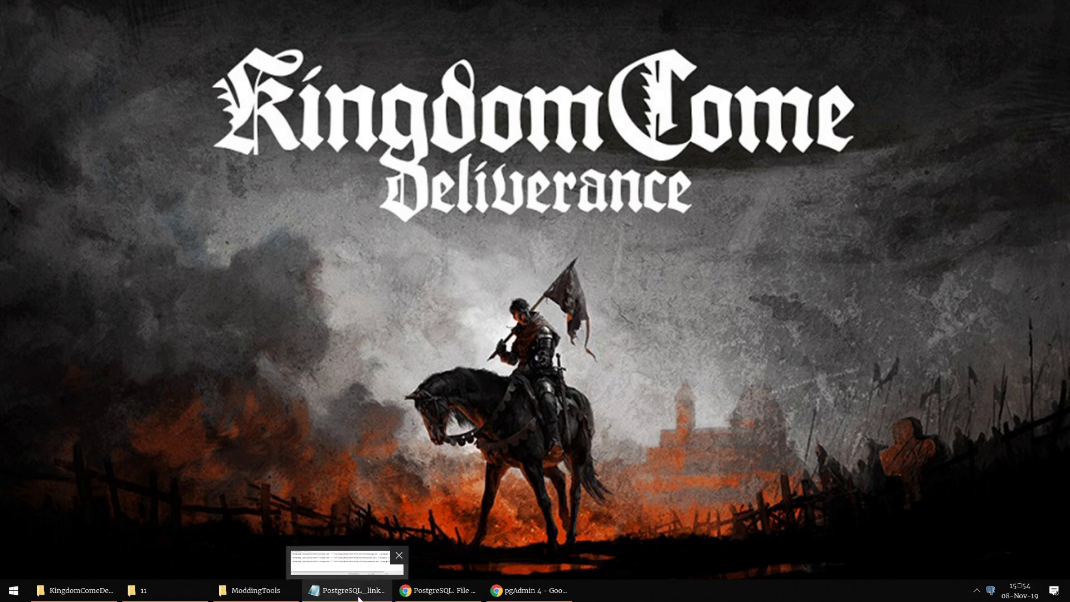
# Step: Replace <PostgreSQL Installation Path> in all three psql commands with C:\Program Files\PostgreSQL\11
pyautogui.click(359, 598)
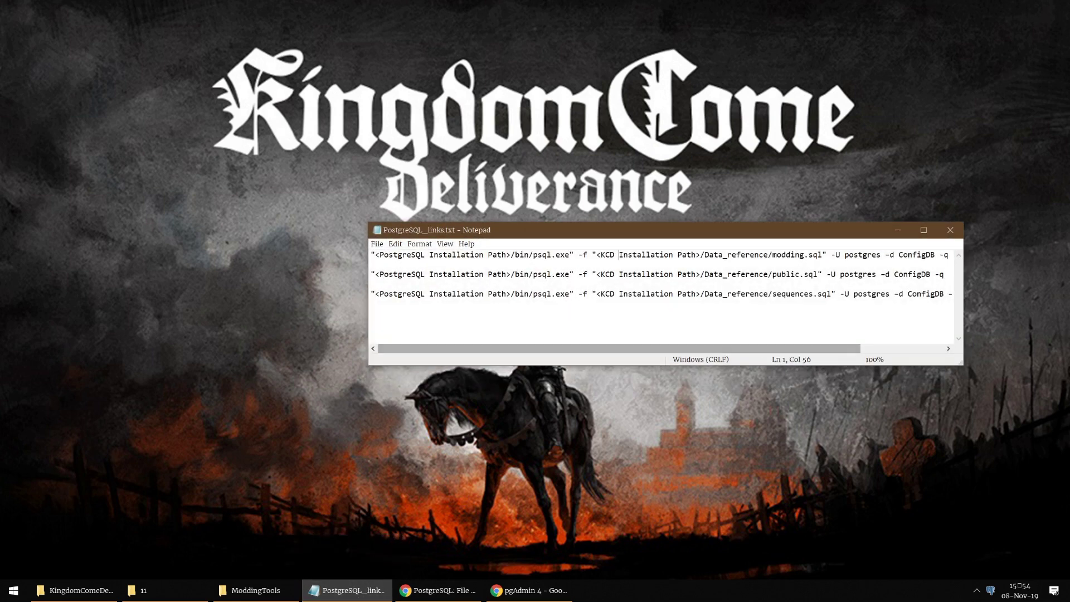
pyautogui.click(371, 283)
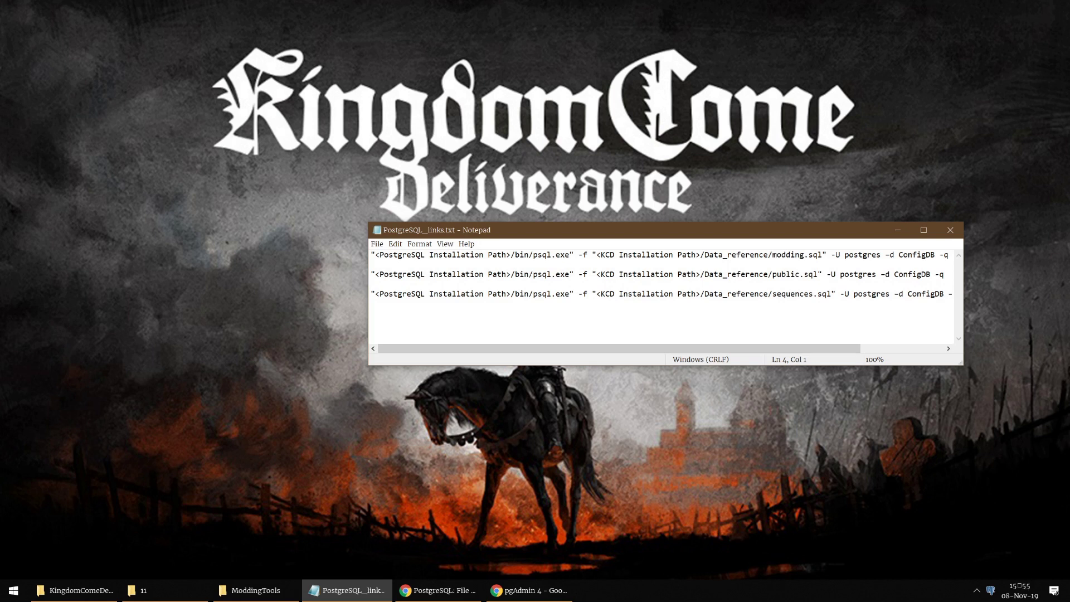
pyautogui.moveTo(375, 255); pyautogui.dragTo(511, 255)
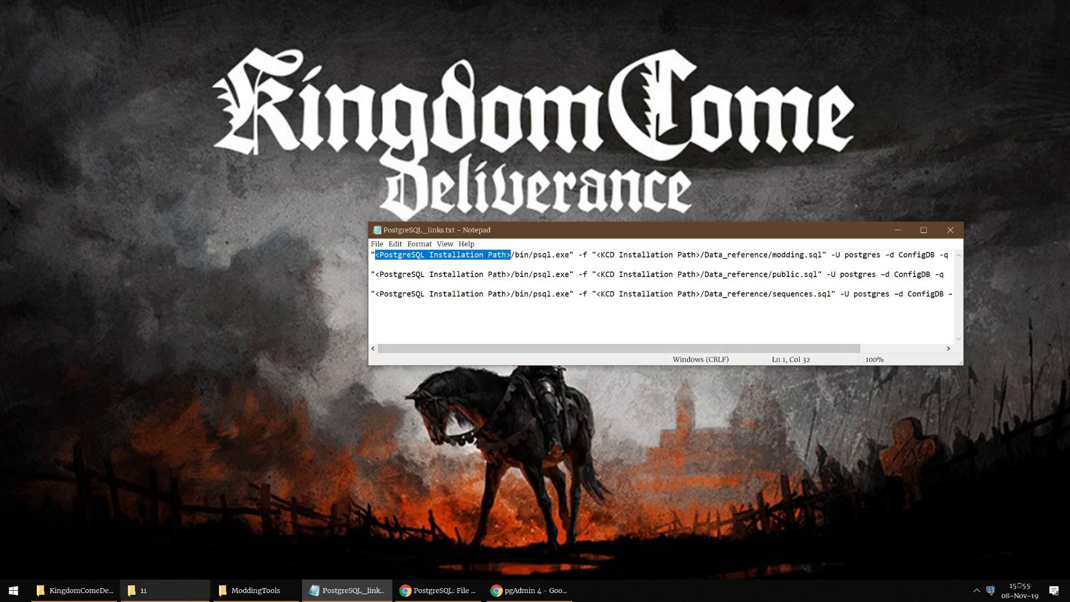
pyautogui.click(165, 590)
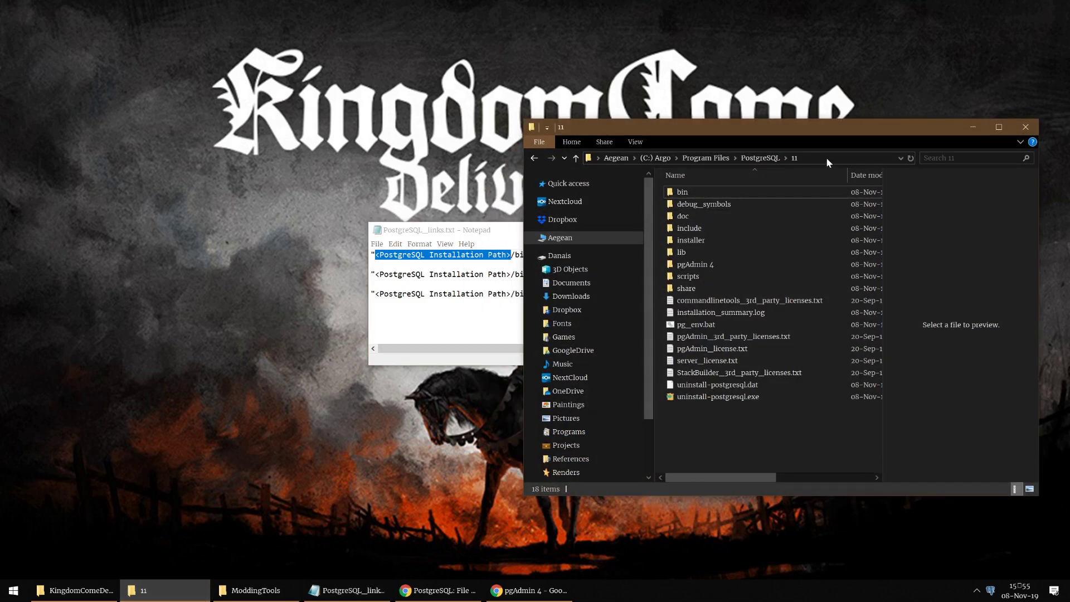
pyautogui.click(826, 157)
pyautogui.hotkey('ctrl', 'c')
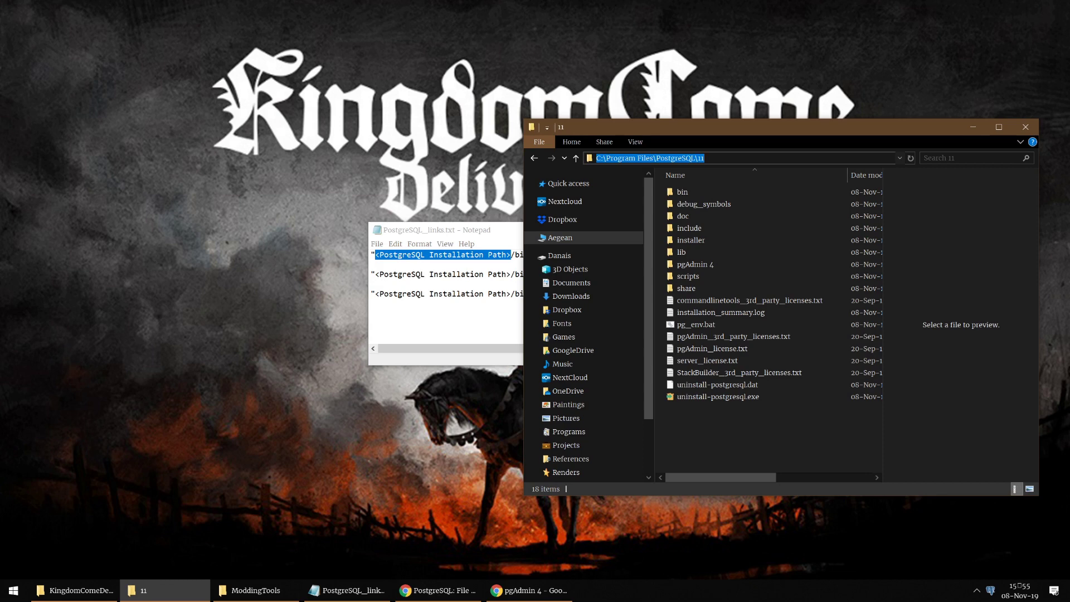
pyautogui.click(973, 127)
pyautogui.press('Down')
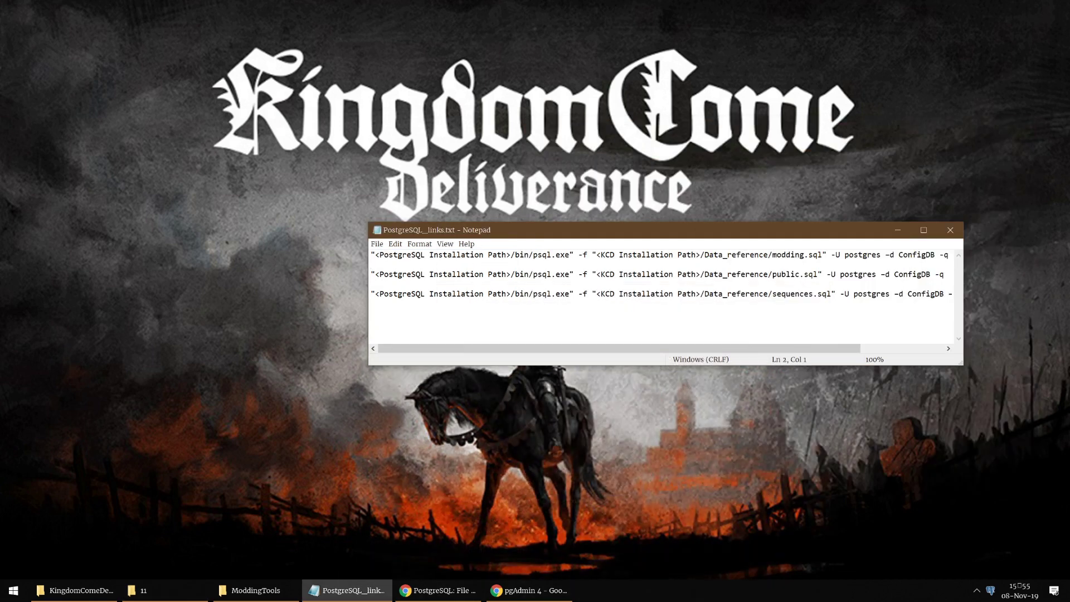
pyautogui.moveTo(510, 255); pyautogui.dragTo(375, 255)
pyautogui.hotkey('ctrl', 'v')
pyautogui.moveTo(510, 274); pyautogui.dragTo(375, 275)
pyautogui.hotkey('ctrl', 'v')
pyautogui.moveTo(510, 294); pyautogui.dragTo(374, 293)
pyautogui.hotkey('ctrl', 'v')
pyautogui.click(379, 264)
# Step: Replace the <KCD Installation Path> placeholders with D:\Games\steamapps\common\KingdomComeDeliverance
pyautogui.click(102, 595)
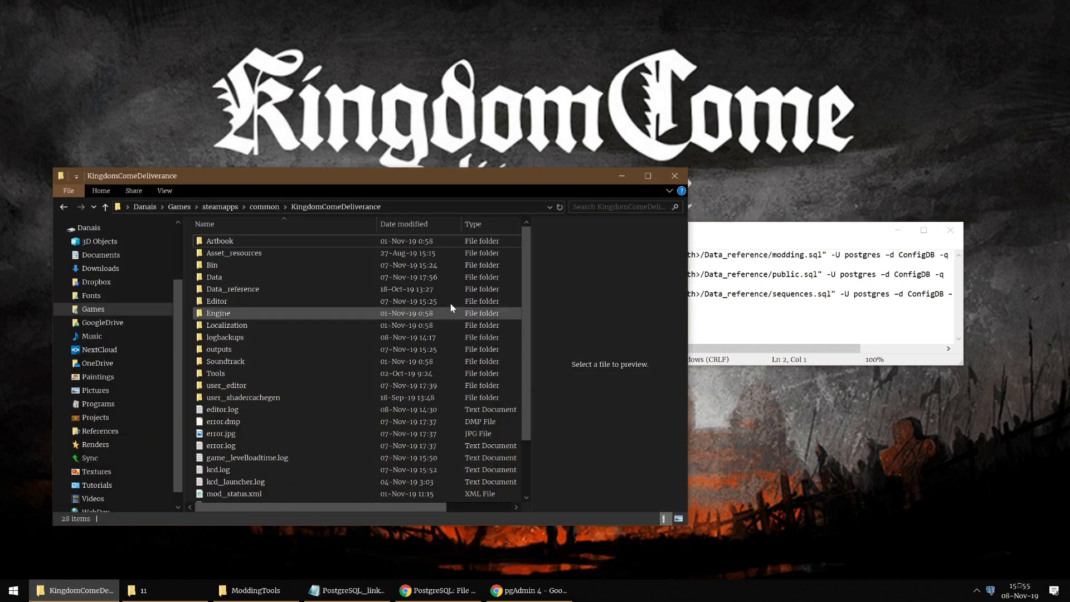
pyautogui.click(413, 208)
pyautogui.hotkey('ctrl', 'c')
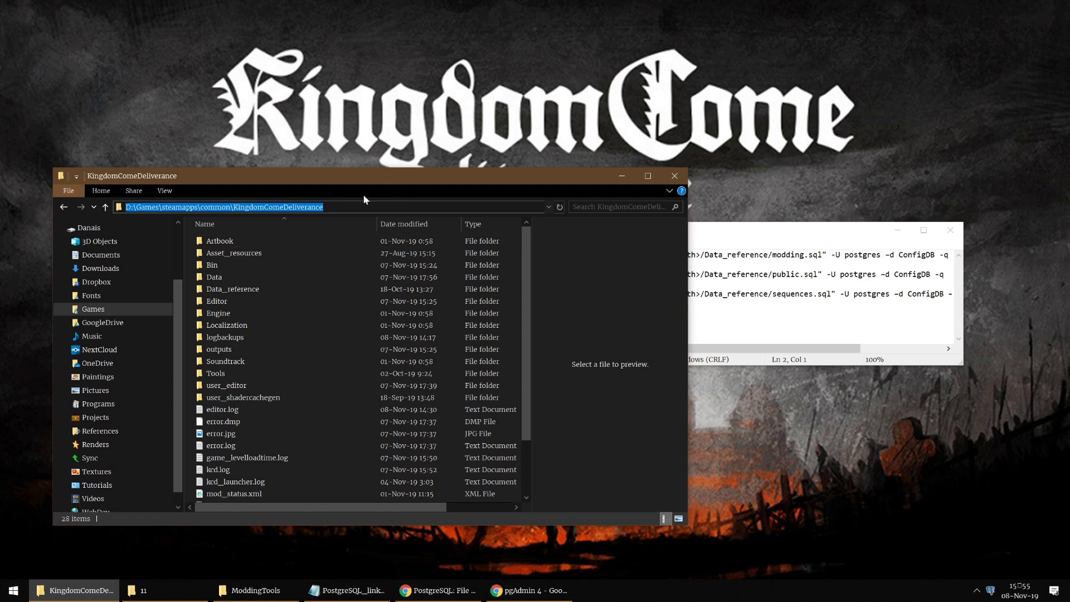
pyautogui.click(74, 590)
pyautogui.moveTo(702, 254)
pyautogui.mouseDown()
pyautogui.moveTo(595, 255)
pyautogui.moveTo(701, 274)
pyautogui.mouseUp()
pyautogui.hotkey('ctrl', 'v')
pyautogui.hotkey('ctrl', 'v')
pyautogui.click(595, 294)
pyautogui.moveTo(596, 293); pyautogui.dragTo(701, 294)
pyautogui.hotkey('ctrl', 'v')
pyautogui.click(371, 265)
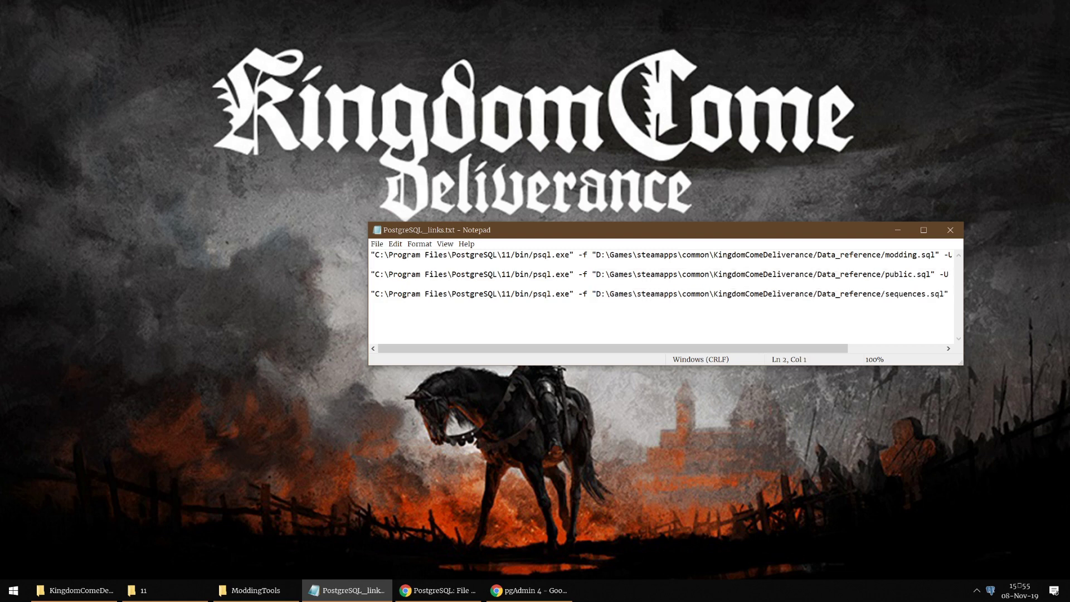
pyautogui.click(8, 597)
# Step: Open an administrator Command Prompt and run the first psql modding.sql command copied from the notes
pyautogui.write('cmd')
pyautogui.hotkey('ctrl', 'shift', 'Return')
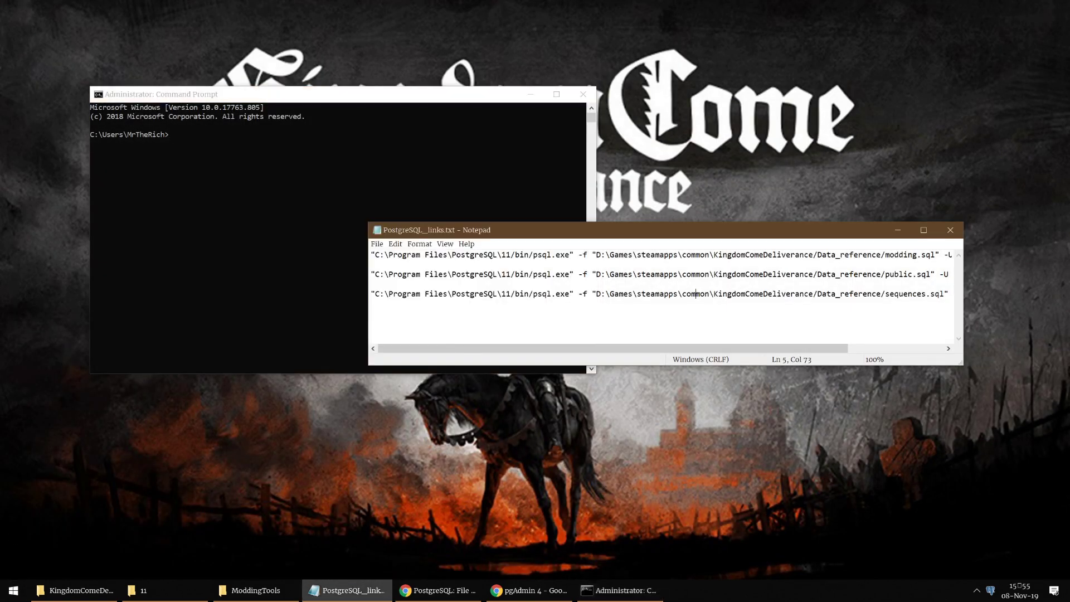
pyautogui.click(786, 255)
pyautogui.moveTo(786, 254); pyautogui.dragTo(224, 265)
pyautogui.click(643, 255)
pyautogui.moveTo(644, 255); pyautogui.dragTo(371, 255)
pyautogui.click(947, 255)
pyautogui.hotkey('ctrl', 'c')
pyautogui.click(351, 185)
pyautogui.hotkey('ctrl', 'v')
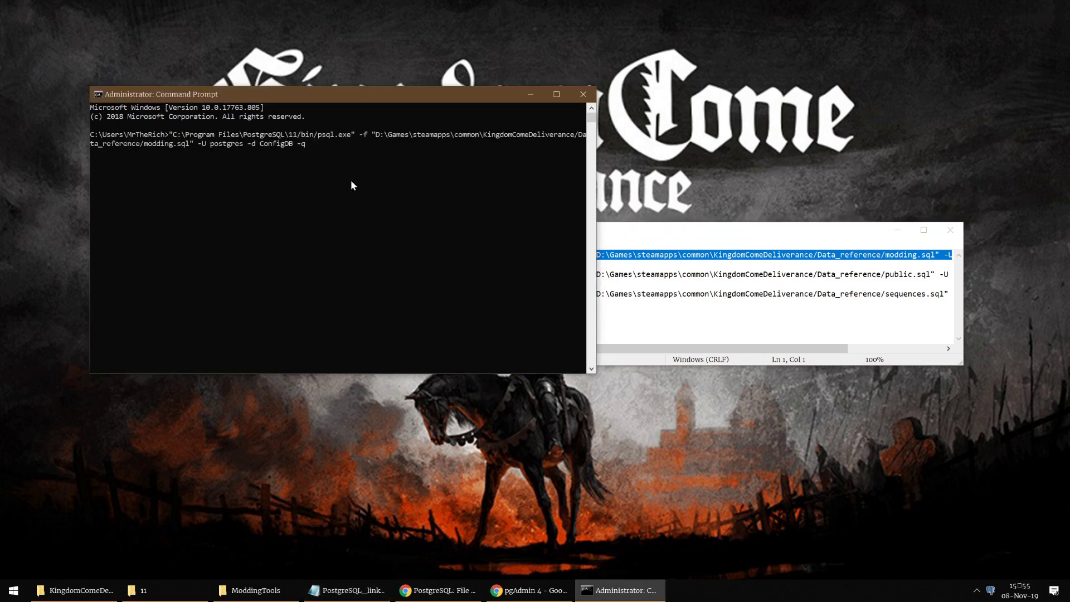
pyautogui.press('Return')
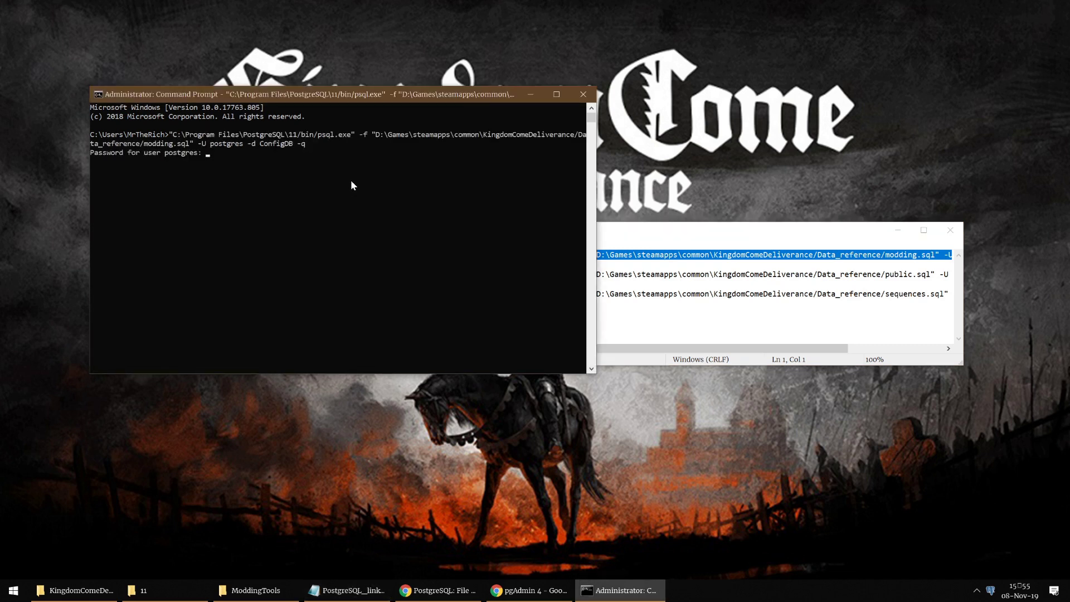
pyautogui.press('Return')
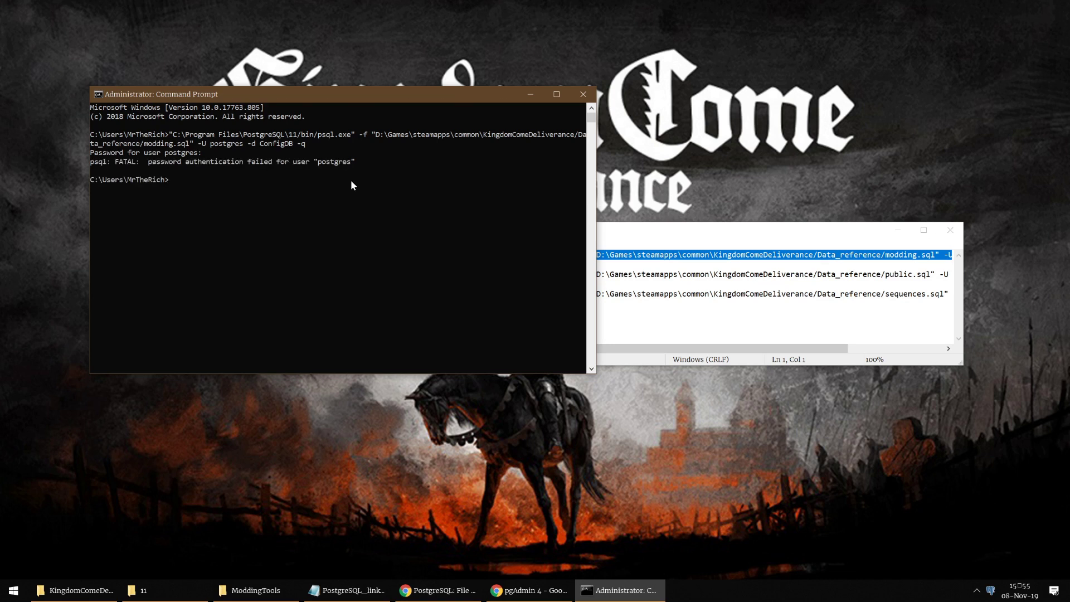
# Step: Rerun the modding.sql import with the postgres password so it finishes with setval rows
pyautogui.press('Up')
pyautogui.press('Return')
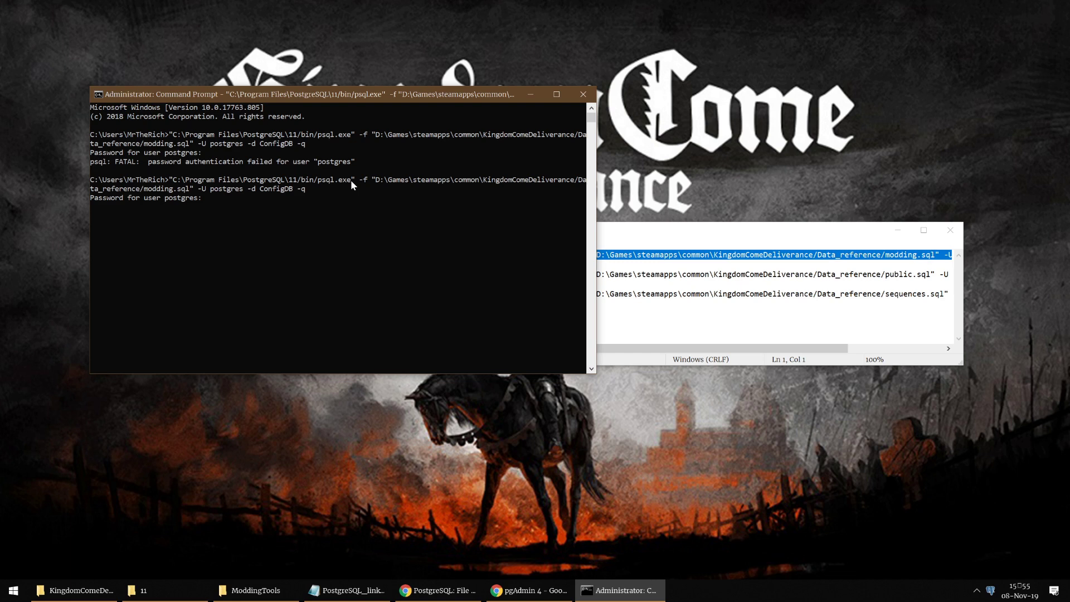
pyautogui.press('Return')
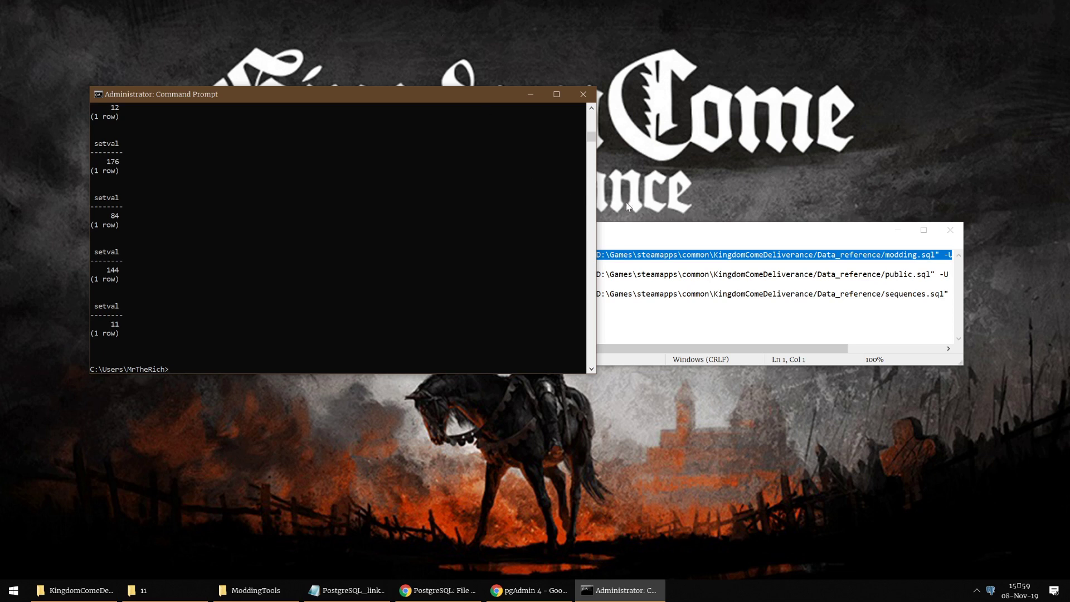
pyautogui.click(659, 229)
# Step: Copy the public.sql psql command from the notes and run it in the console with the password
pyautogui.click(640, 284)
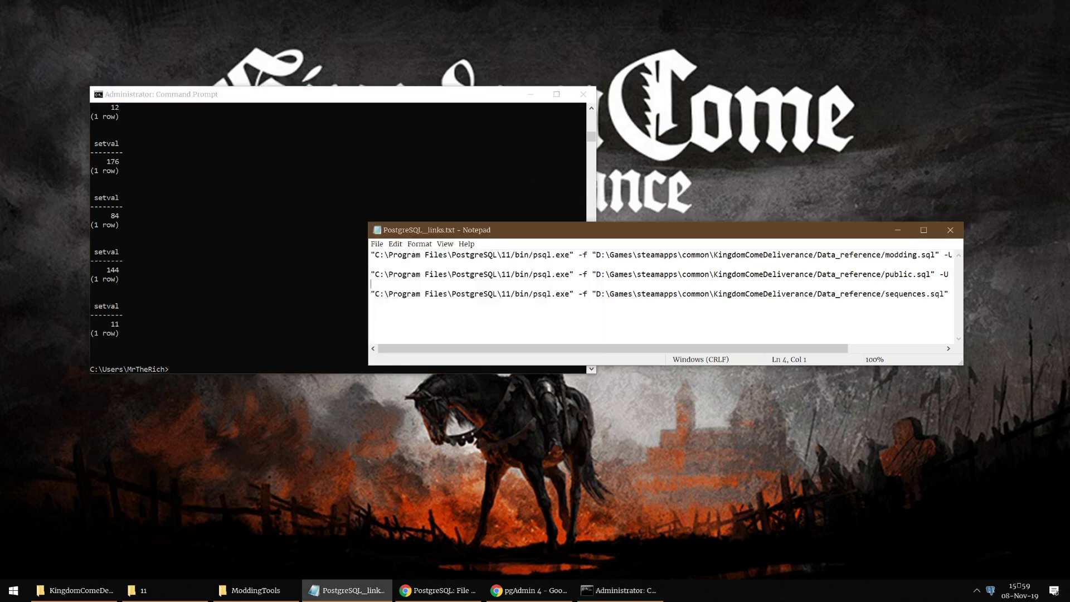
pyautogui.press('Up')
pyautogui.hotkey('shift', 'End')
pyautogui.press('End')
pyautogui.hotkey('shift', 'Home')
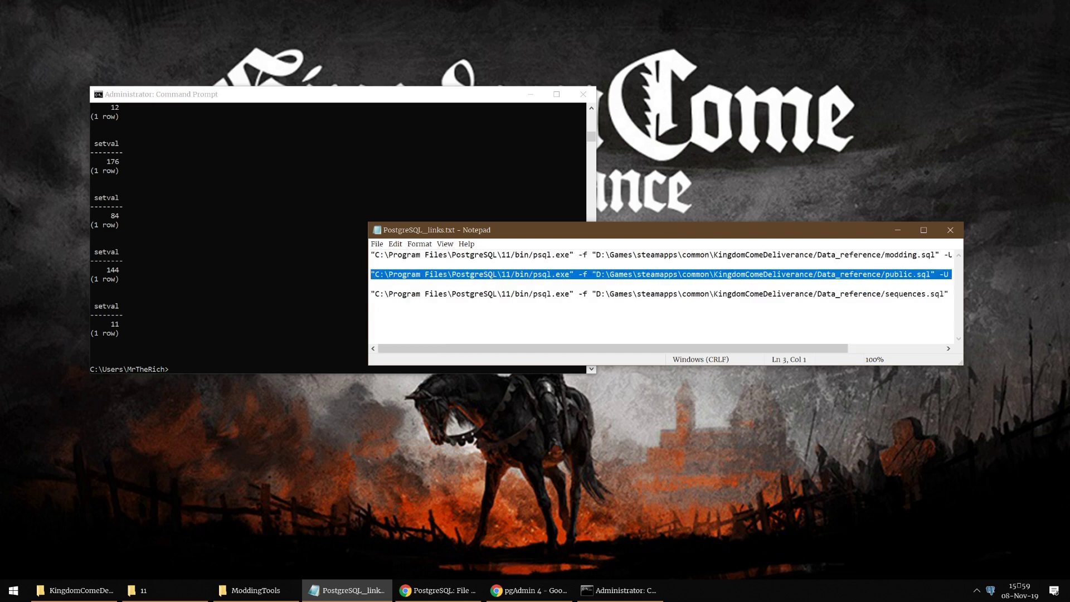
pyautogui.hotkey('ctrl', 'c')
pyautogui.click(186, 369)
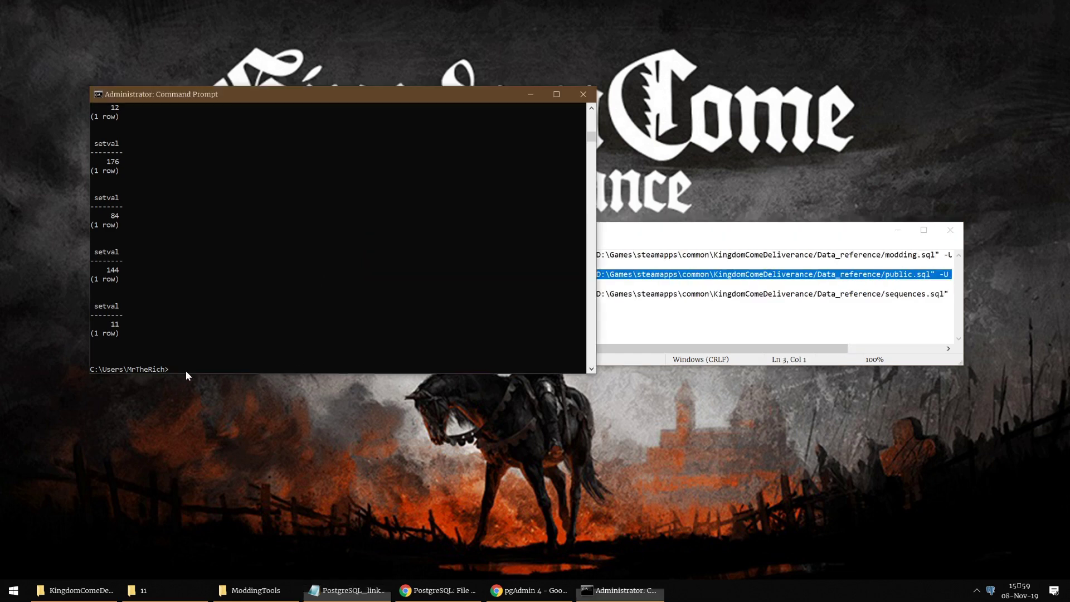
pyautogui.rightClick(291, 365)
pyautogui.press('Return')
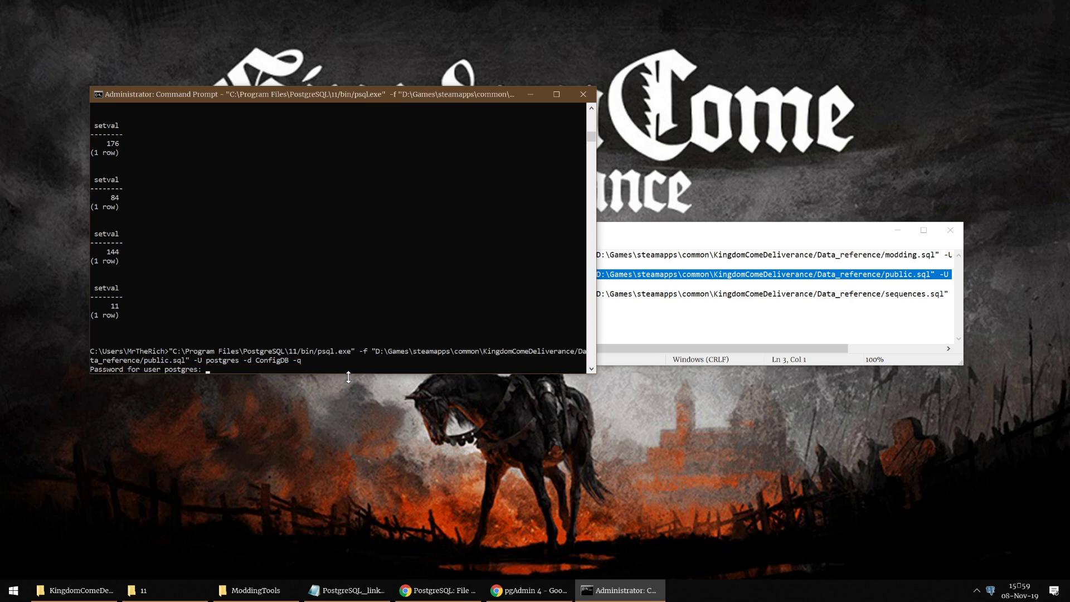
pyautogui.press('Return')
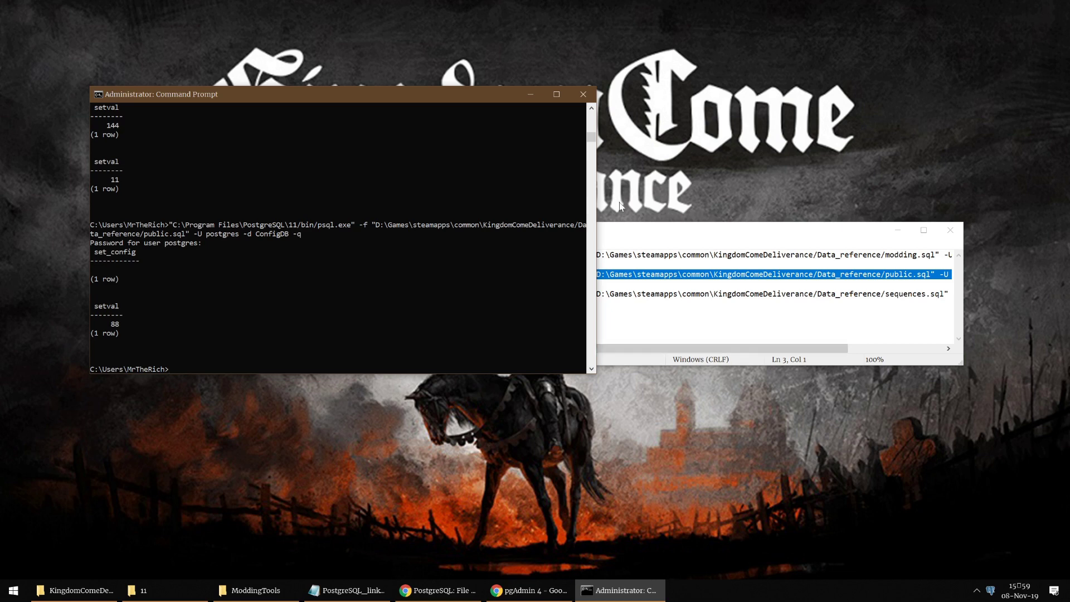
# Step: Minimise the console and links file, then bring up the KingdomComeDeliverance game folder window
pyautogui.click(530, 94)
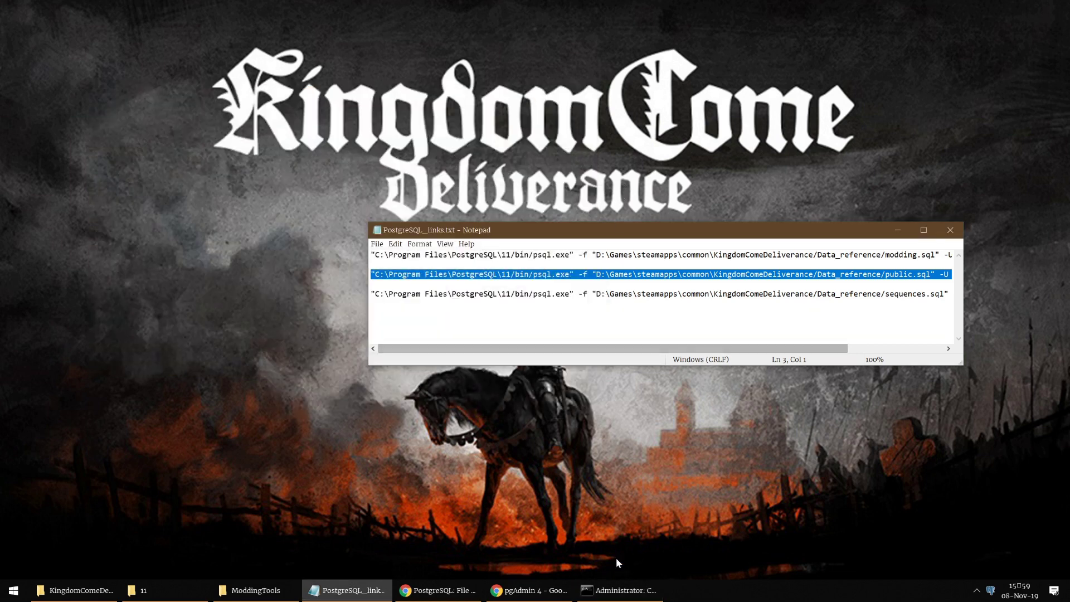
pyautogui.click(897, 230)
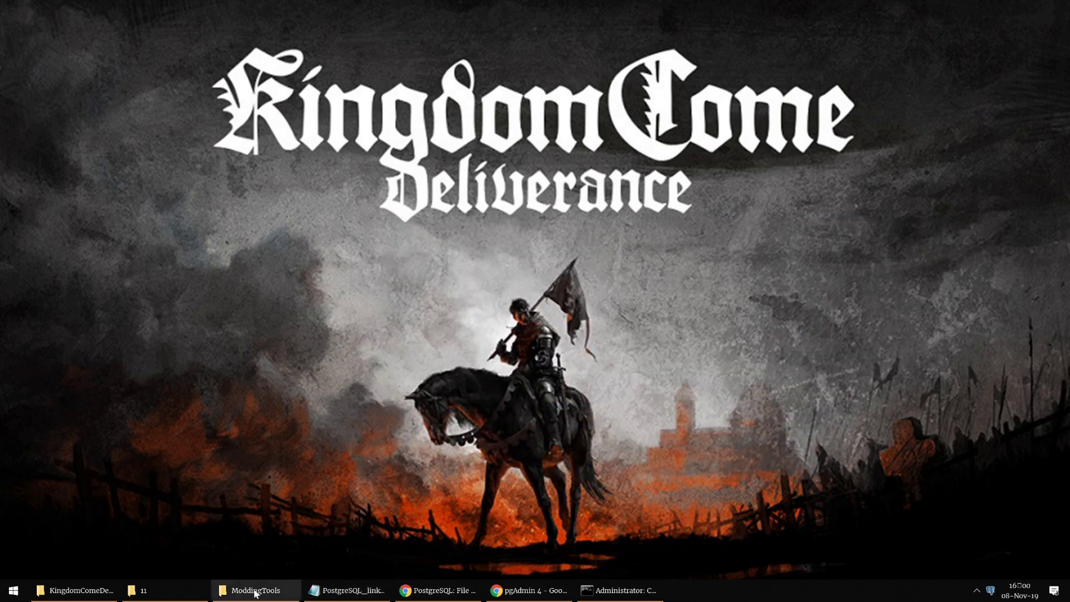
pyautogui.click(255, 590)
pyautogui.click(254, 591)
pyautogui.click(93, 594)
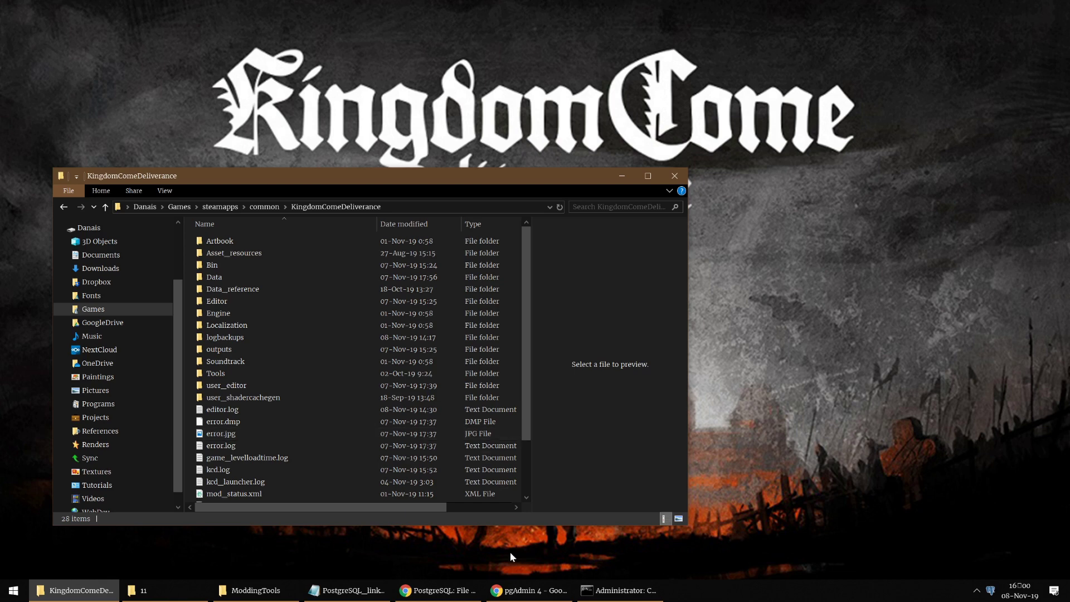
# Step: Switch Chrome to the Register Unique Modding IDs thread and mark example ID 102000 and claimed ID 111000
pyautogui.click(438, 590)
pyautogui.click(294, 6)
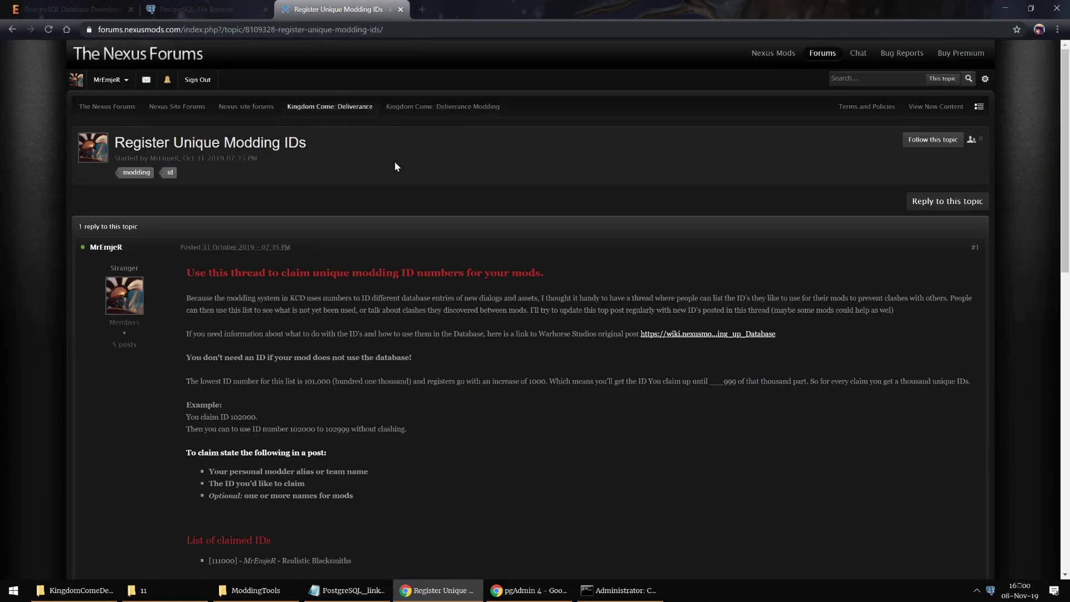
pyautogui.scroll(-4, 429, 212)
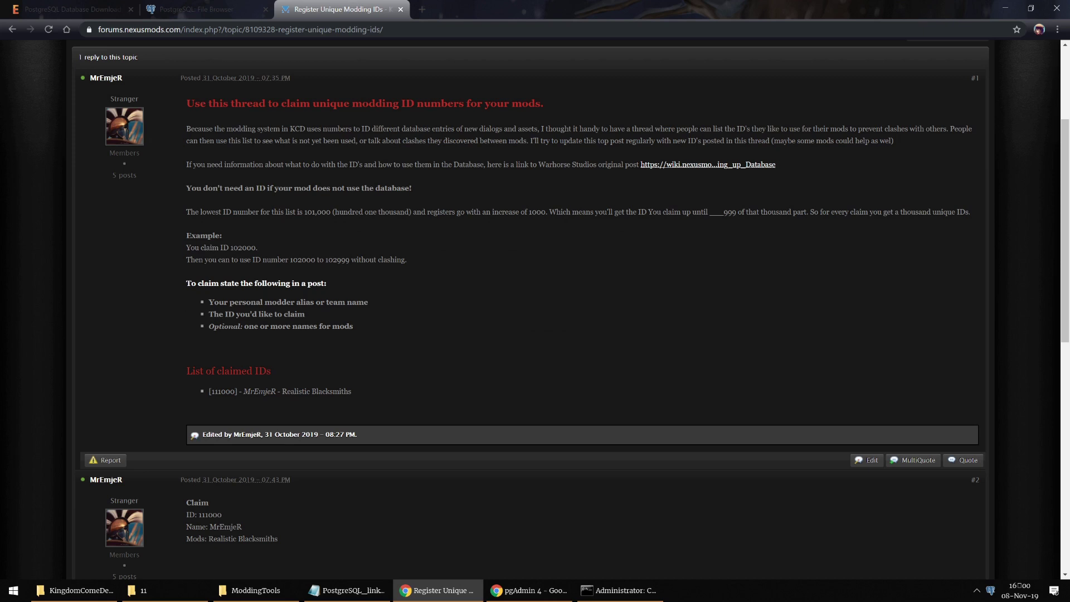
pyautogui.moveTo(230, 248); pyautogui.dragTo(256, 247)
pyautogui.scroll(-2, 236, 408)
pyautogui.moveTo(202, 406); pyautogui.dragTo(233, 408)
pyautogui.click(233, 408)
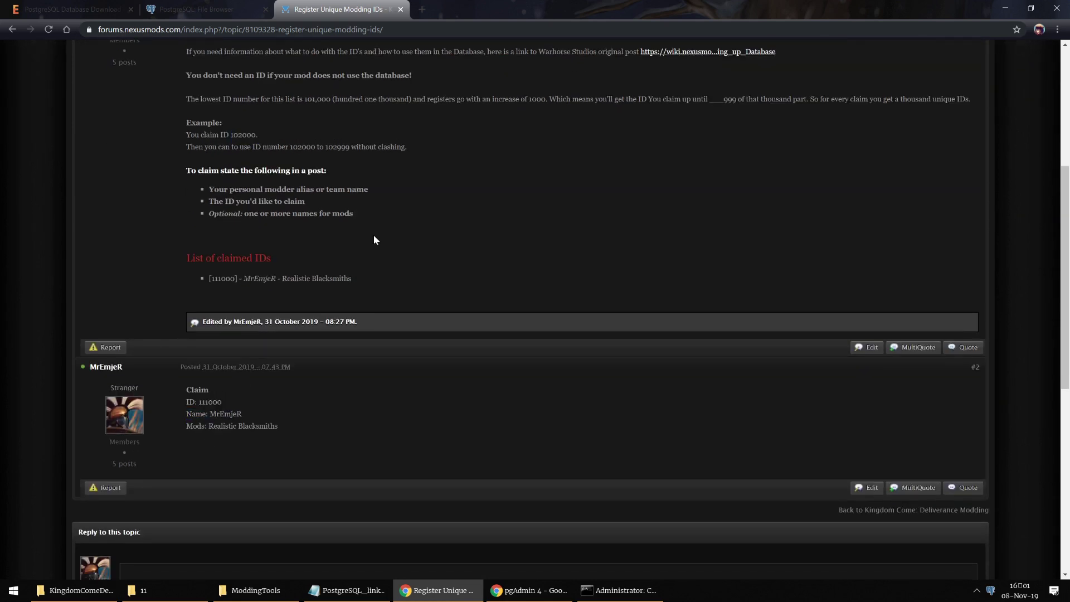
# Step: Locate the [111000] entry in the claimed IDs list and in post #2
pyautogui.scroll(1, 335, 223)
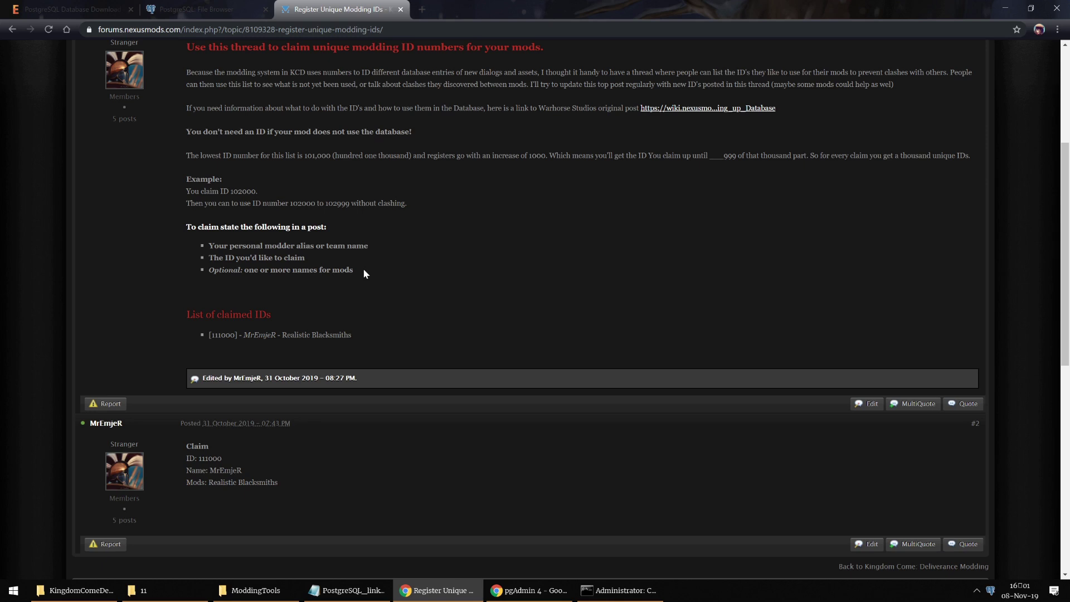
pyautogui.scroll(1, 316, 261)
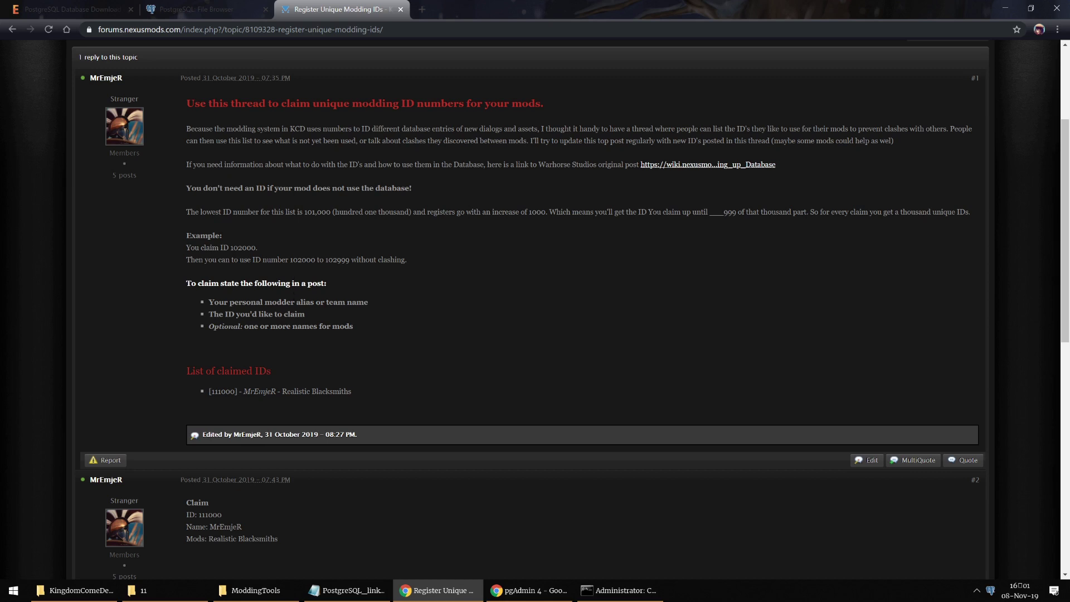
pyautogui.scroll(-3, 482, 299)
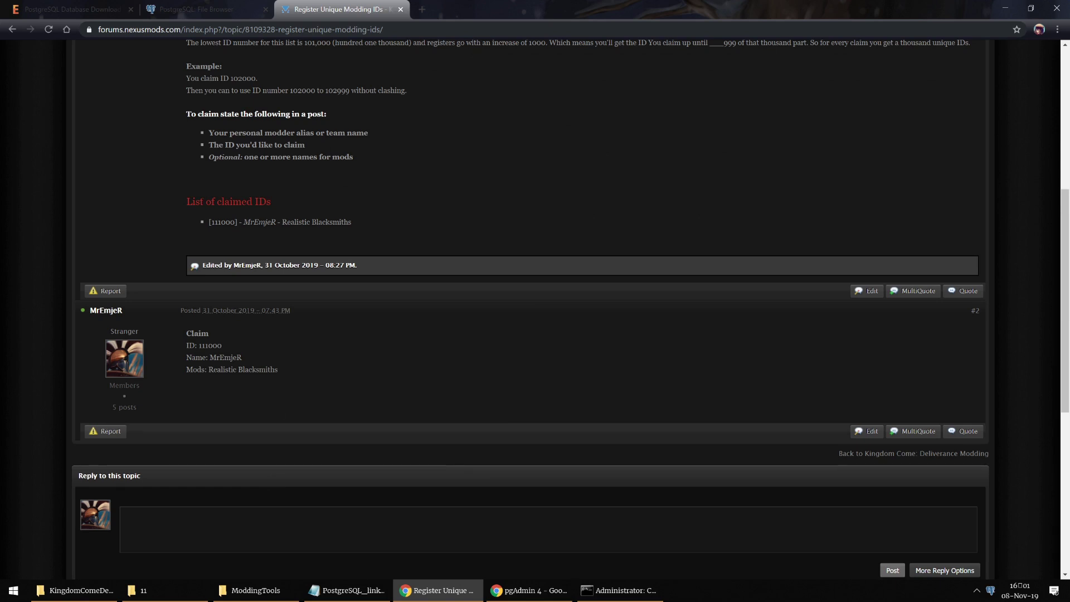
pyautogui.moveTo(203, 201); pyautogui.dragTo(279, 222)
pyautogui.moveTo(352, 223); pyautogui.dragTo(206, 223)
pyautogui.click(206, 222)
pyautogui.scroll(-1, 279, 520)
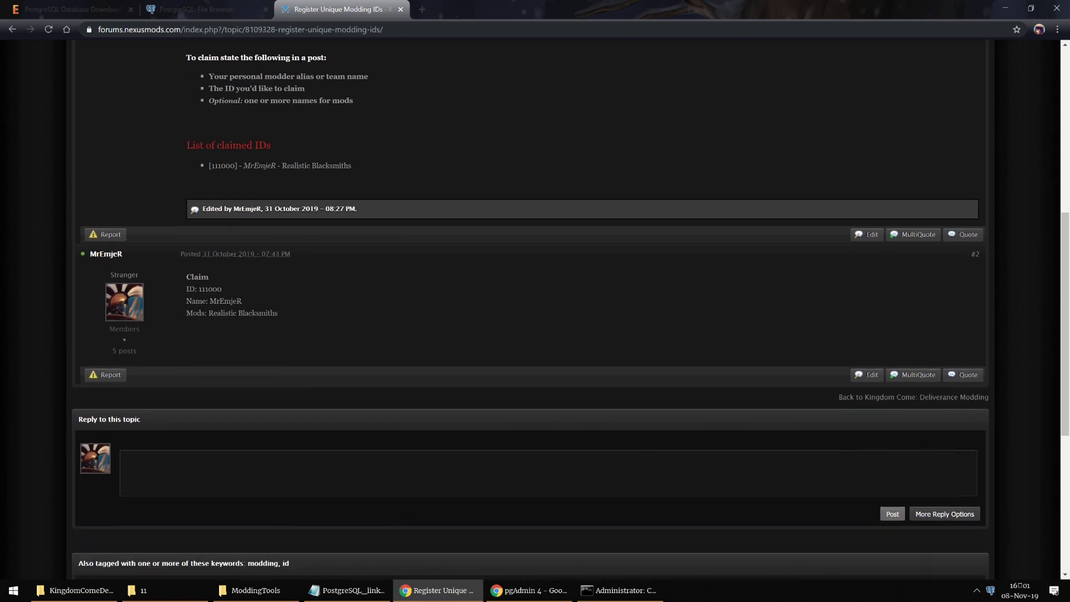
pyautogui.scroll(3, 339, 337)
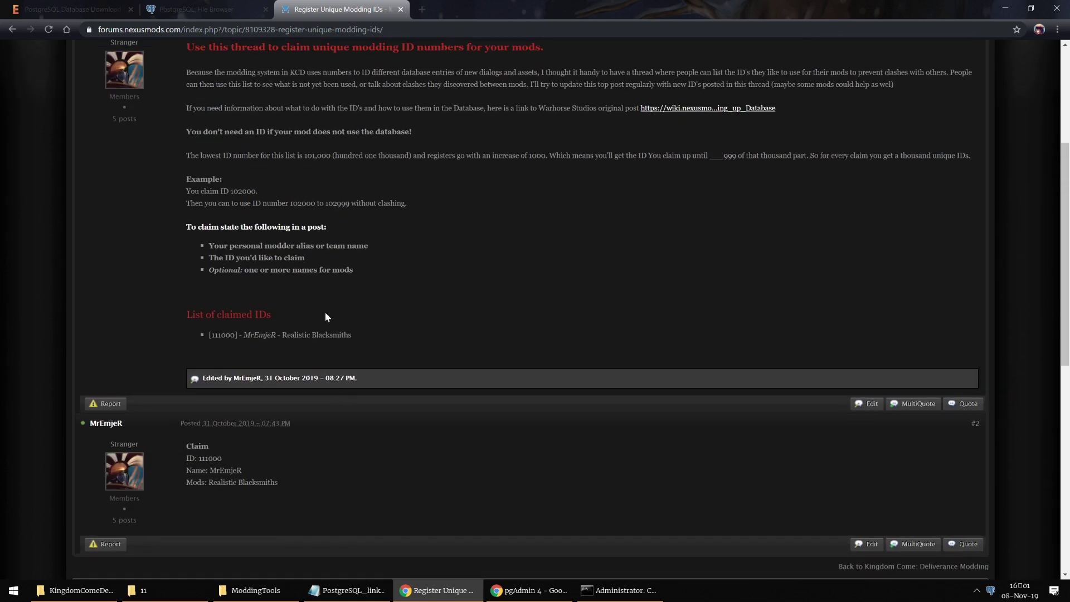
pyautogui.moveTo(197, 458); pyautogui.dragTo(202, 458)
# Step: Minimise Chrome, open Data_reference in the game folder and preview sequences.sql
pyautogui.click(440, 590)
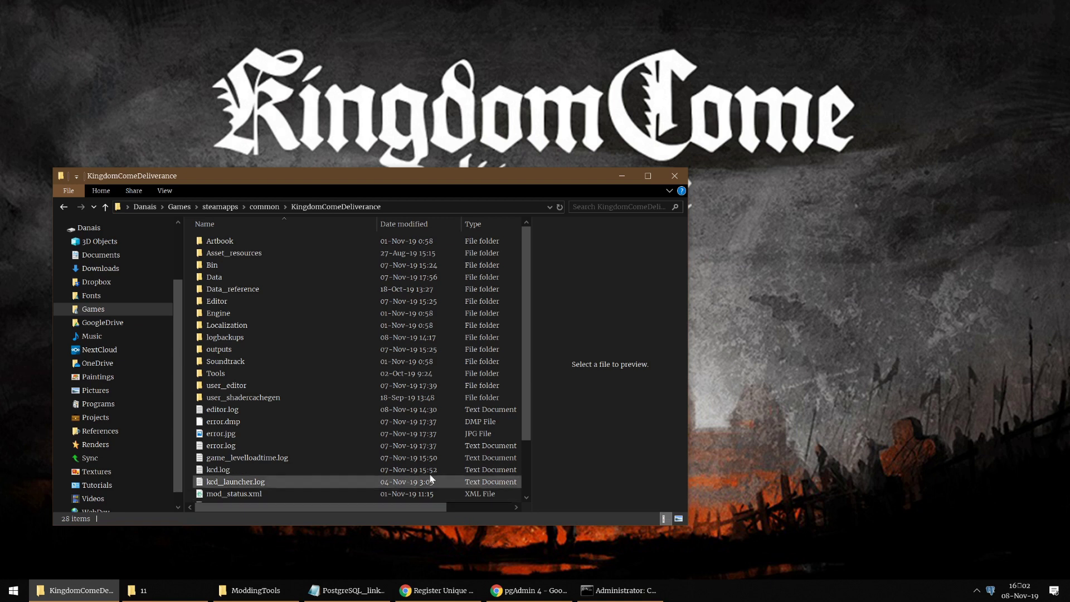
pyautogui.moveTo(256, 293)
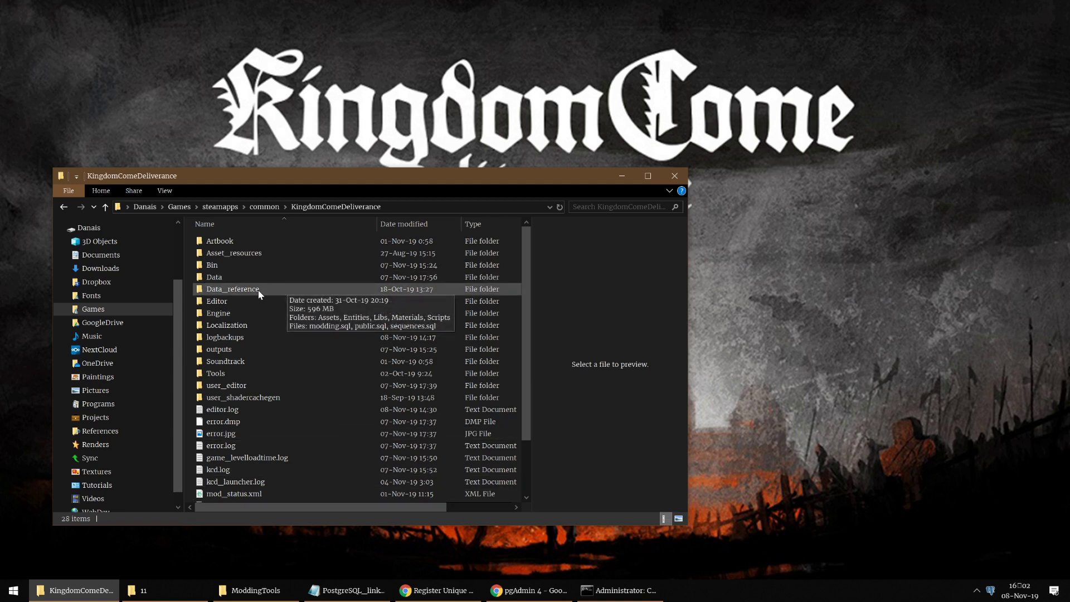
pyautogui.doubleClick(259, 292)
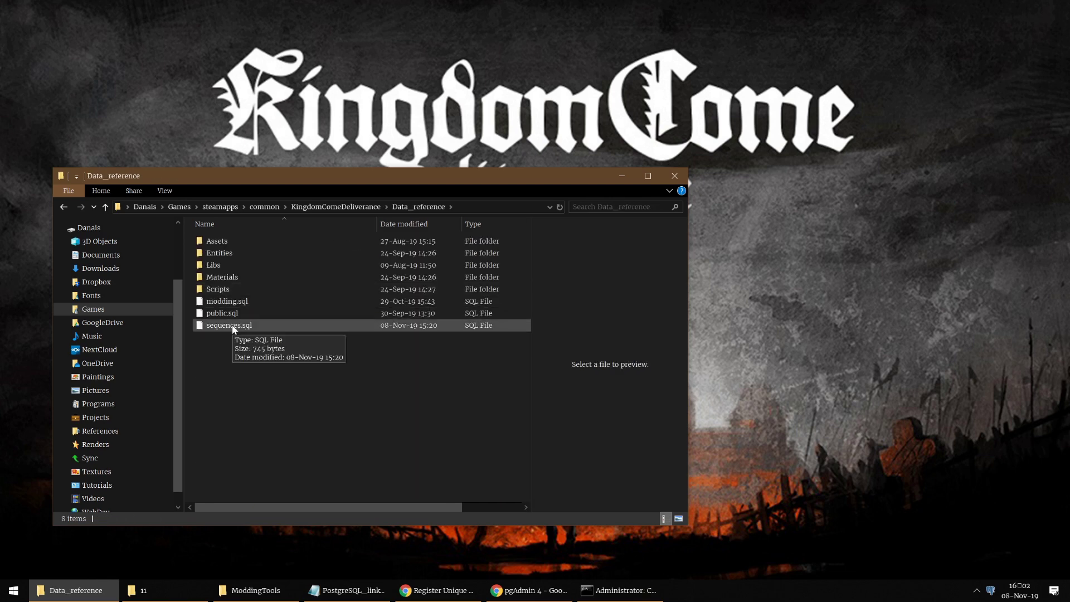
pyautogui.click(233, 327)
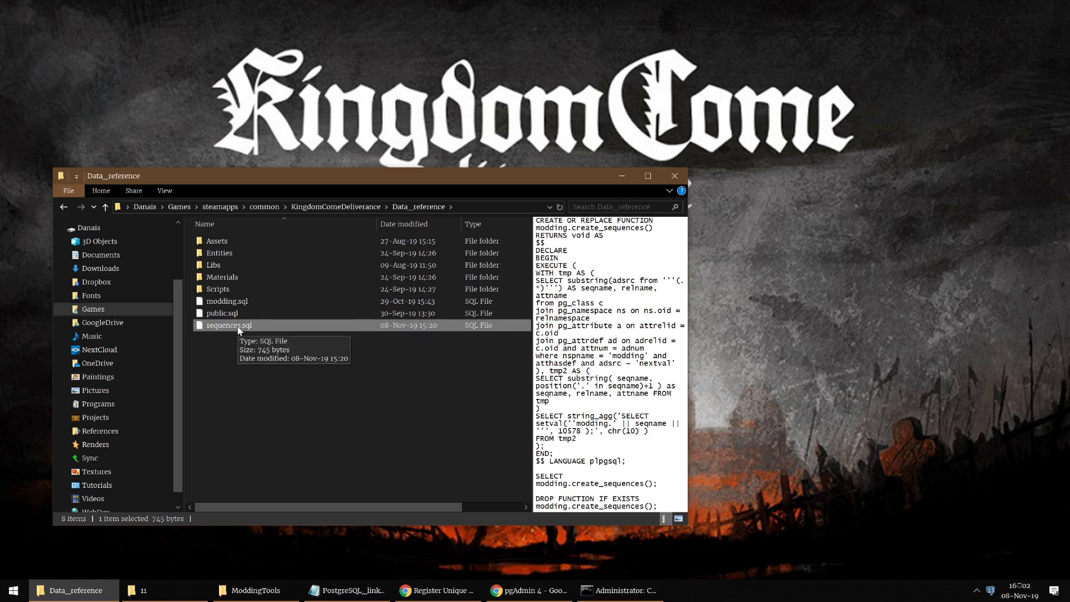
# Step: Open sequences.sql in Notepad and select the 10578 setval start value on line 16
pyautogui.rightClick(239, 329)
pyautogui.click(209, 359)
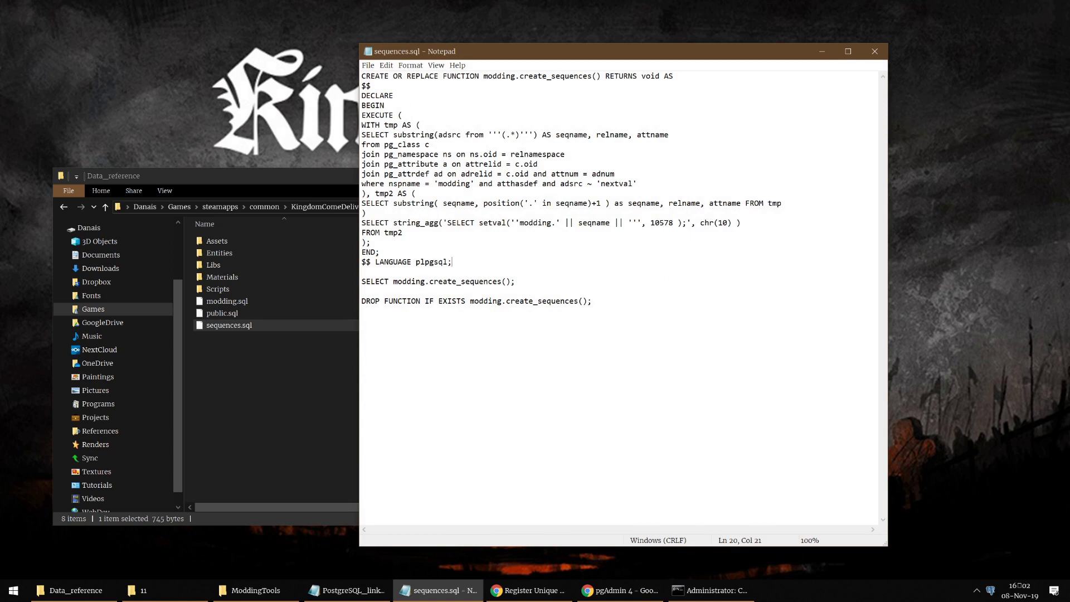
pyautogui.moveTo(650, 223); pyautogui.dragTo(664, 223)
pyautogui.hotkey('shift', 'Up')
pyautogui.hotkey('shift', 'Down')
pyautogui.hotkey('shift', 'Left')
pyautogui.hotkey('shift', 'Up')
pyautogui.hotkey('shift', 'Down')
pyautogui.hotkey('shift', 'Right')
pyautogui.hotkey('shift', 'Right')
pyautogui.hotkey('shift', 'Right')
pyautogui.hotkey('shift', 'Right')
pyautogui.hotkey('shift', 'Right')
pyautogui.hotkey('shift', 'Left')
pyautogui.hotkey('shift', 'Right')
# Step: Replace the value with 111000, save and close the file, and bring the console back
pyautogui.write('111000')
pyautogui.press('Down')
pyautogui.press('Down')
pyautogui.hotkey('ctrl', 's')
pyautogui.click(874, 51)
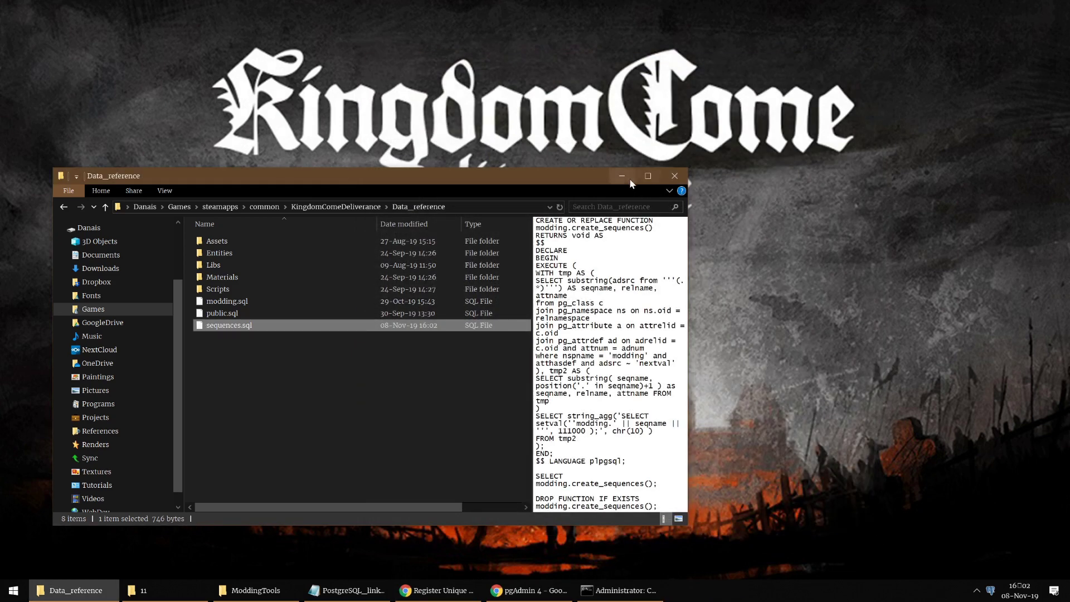
pyautogui.click(628, 179)
pyautogui.click(620, 590)
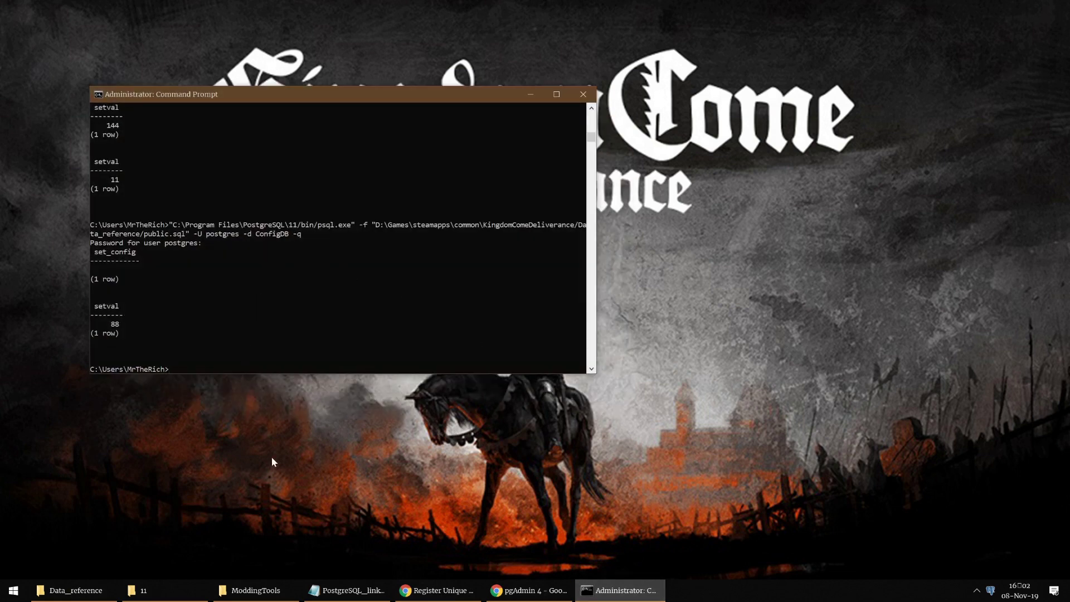
# Step: Copy the sequences.sql psql command from the notes and run it in the console with the password
pyautogui.click(346, 590)
pyautogui.press('Right')
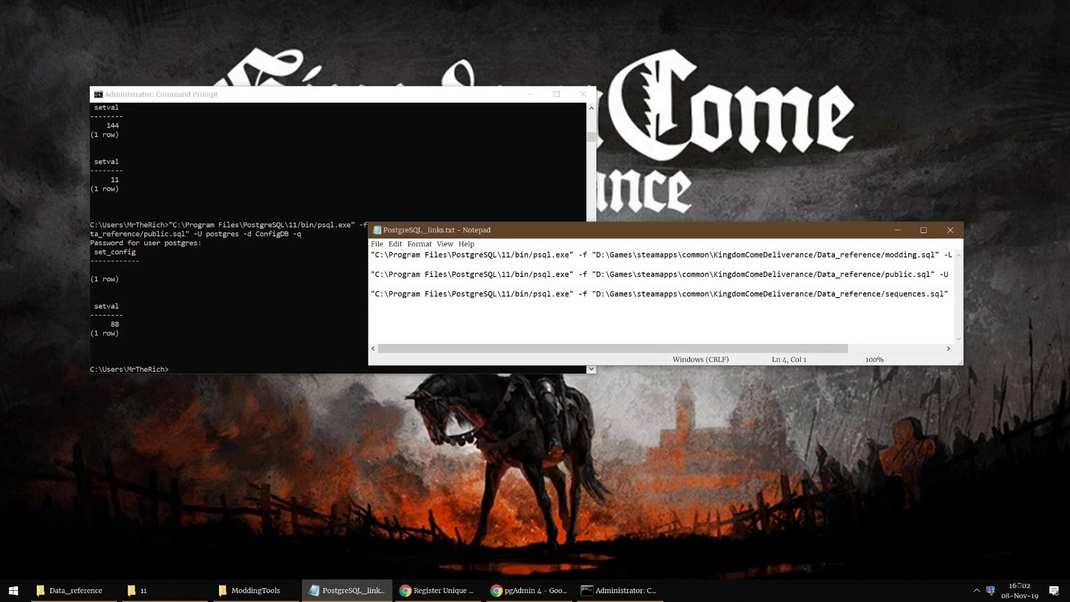
pyautogui.moveTo(772, 351); pyautogui.dragTo(899, 352)
pyautogui.press('Down')
pyautogui.press('End')
pyautogui.hotkey('shift', 'Home')
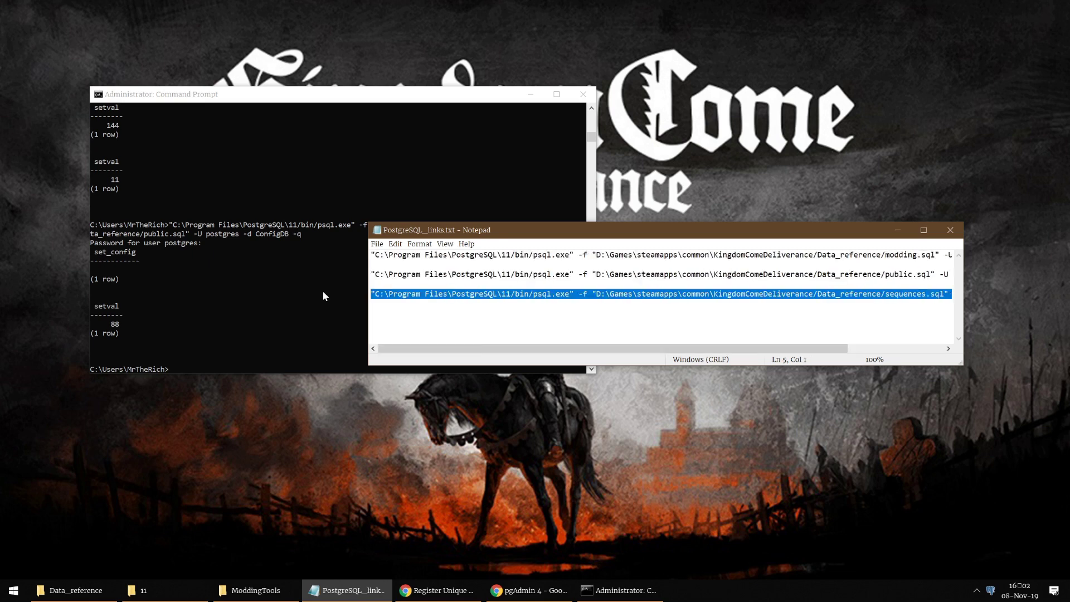
pyautogui.click(199, 369)
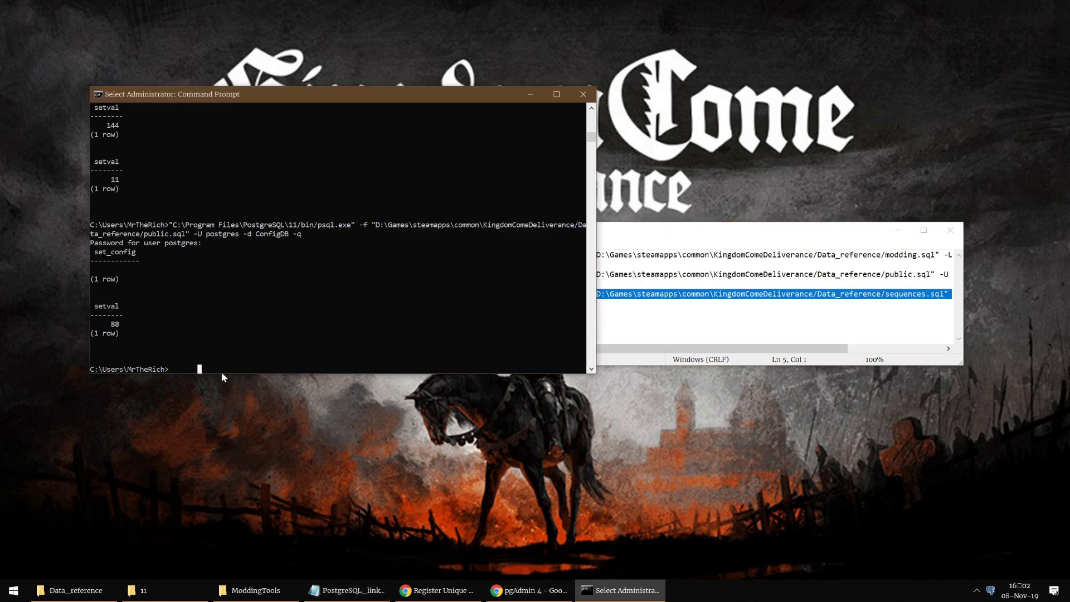
pyautogui.rightClick(288, 364)
pyautogui.press('Return')
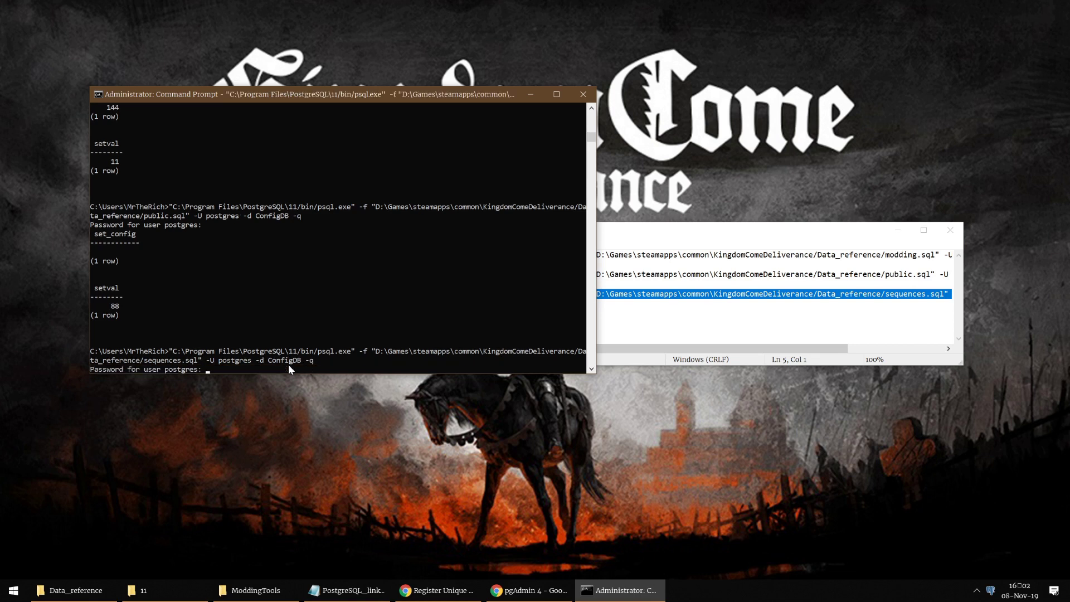
pyautogui.press('Return')
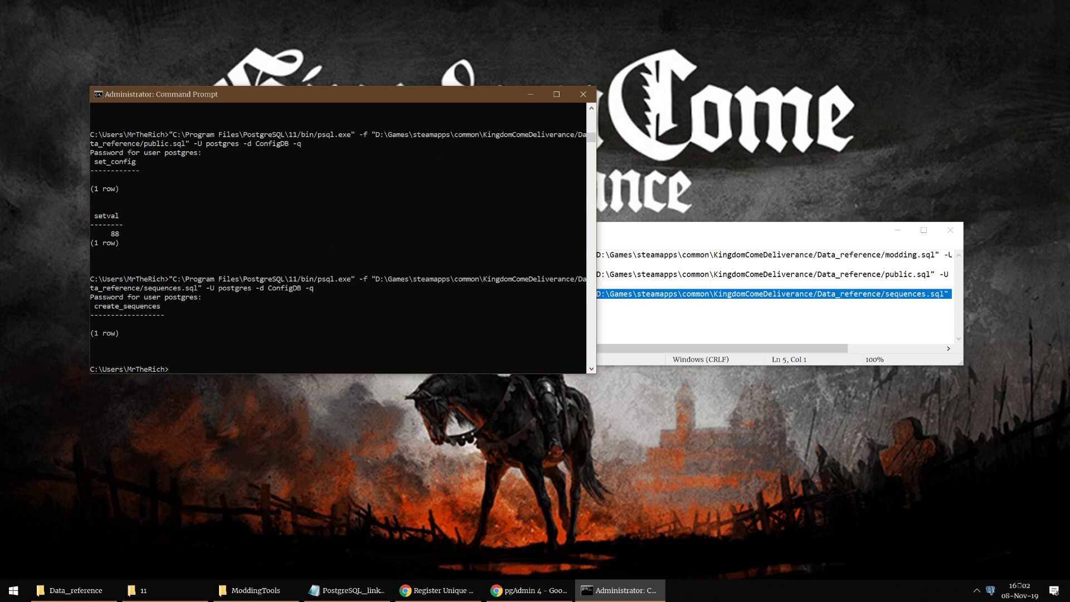
pyautogui.click(709, 294)
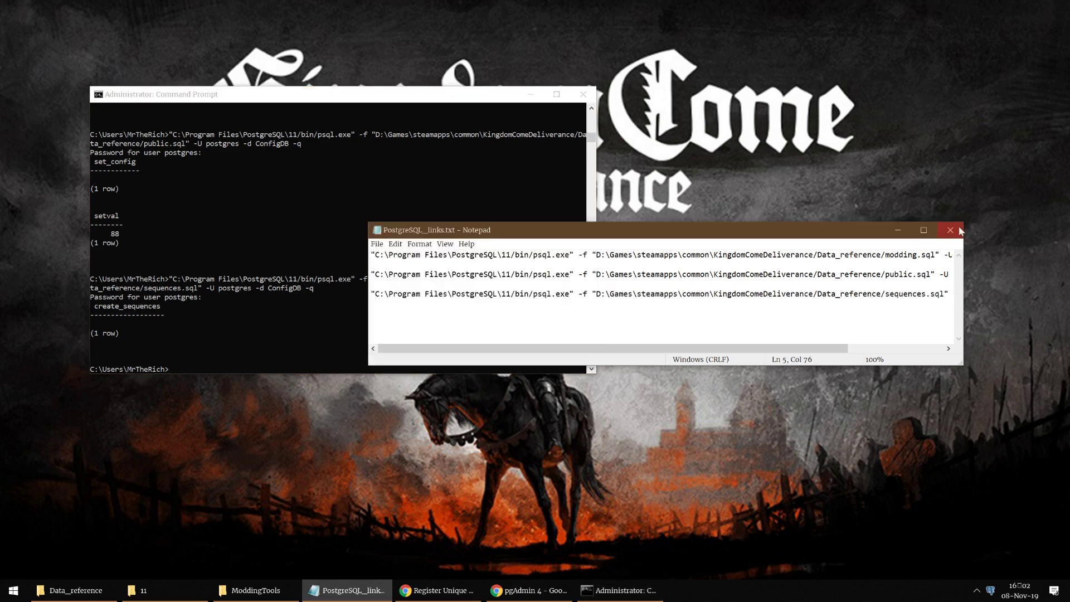
# Step: Minimise the notes and console, then go from Data_reference to the game's Tools\!registry folder
pyautogui.click(897, 230)
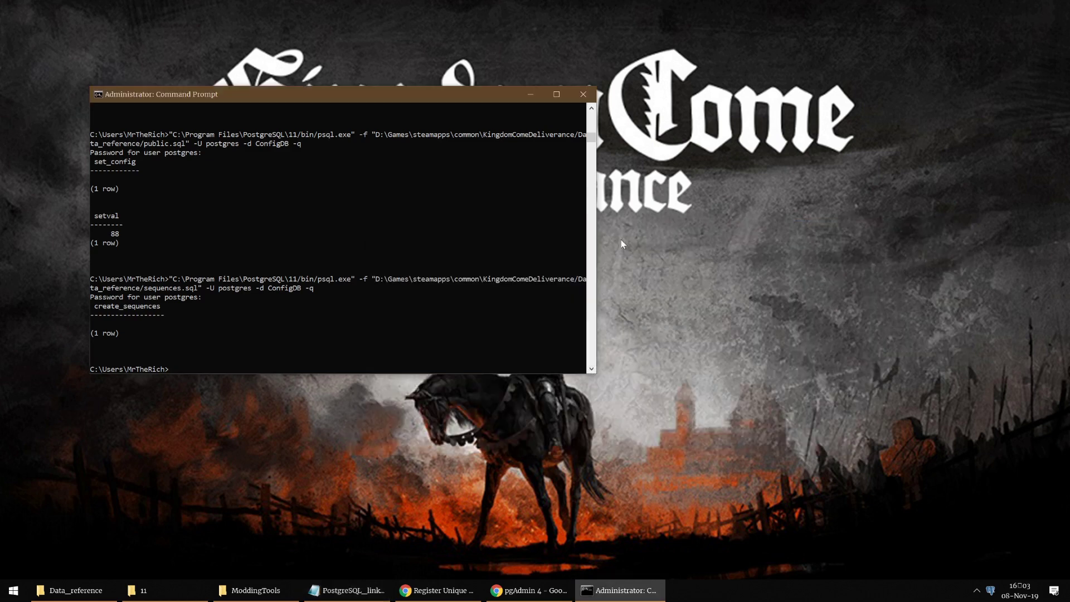
pyautogui.click(530, 94)
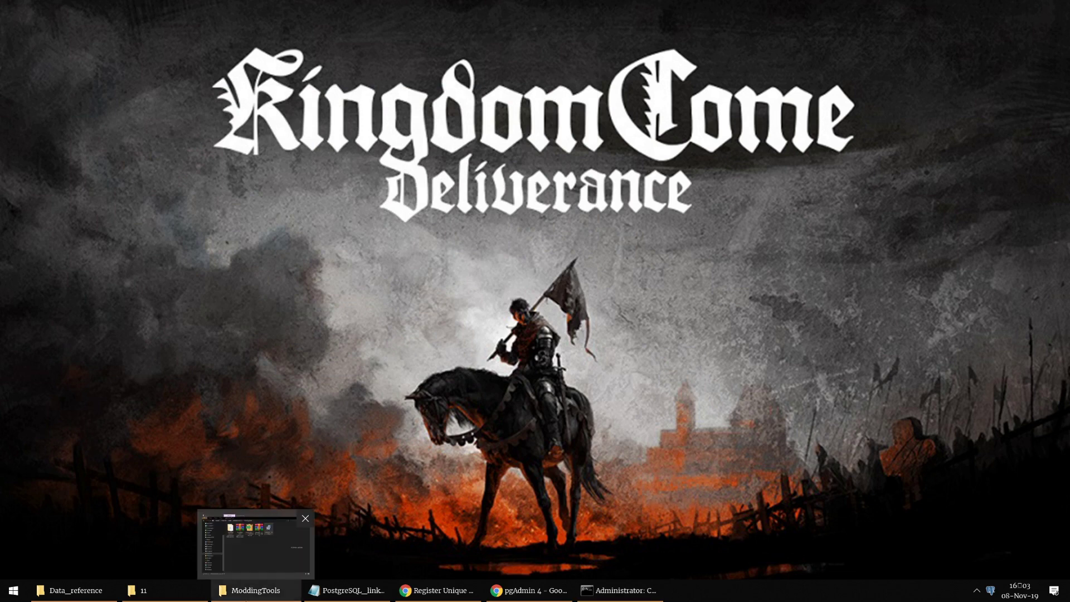
pyautogui.moveTo(143, 592)
pyautogui.click(70, 590)
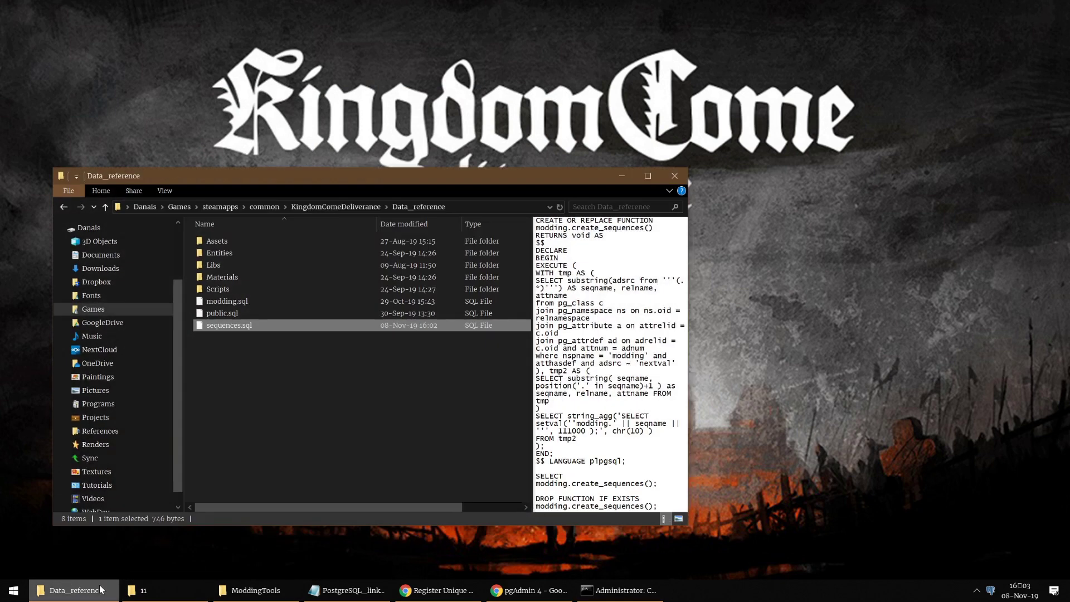
pyautogui.click(353, 206)
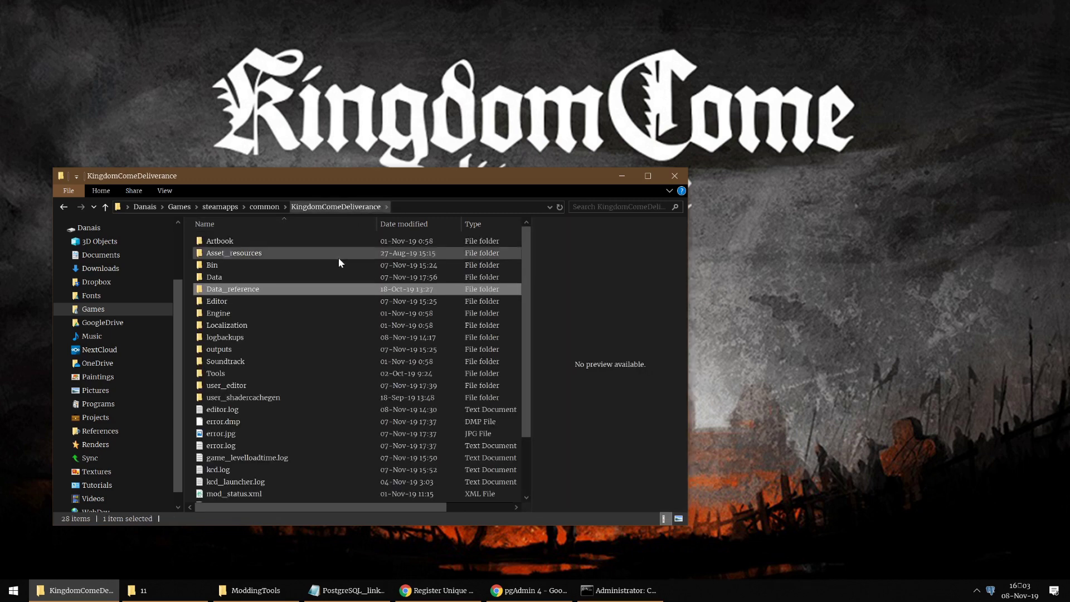
pyautogui.doubleClick(288, 373)
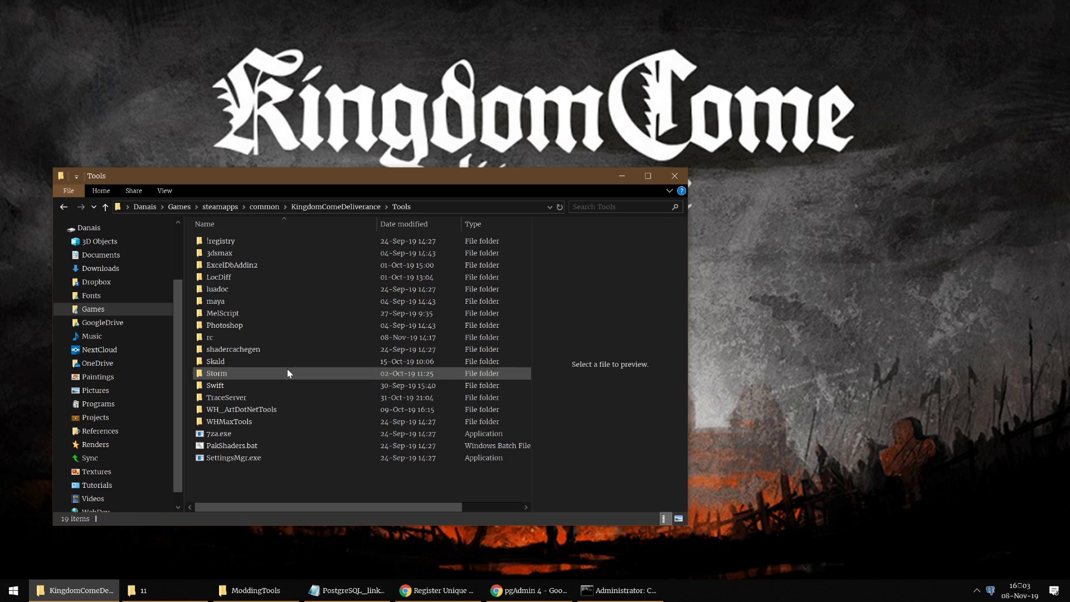
pyautogui.doubleClick(235, 239)
# Step: Replace the old password value in db.reg with the new database password and close Notepad
pyautogui.rightClick(219, 242)
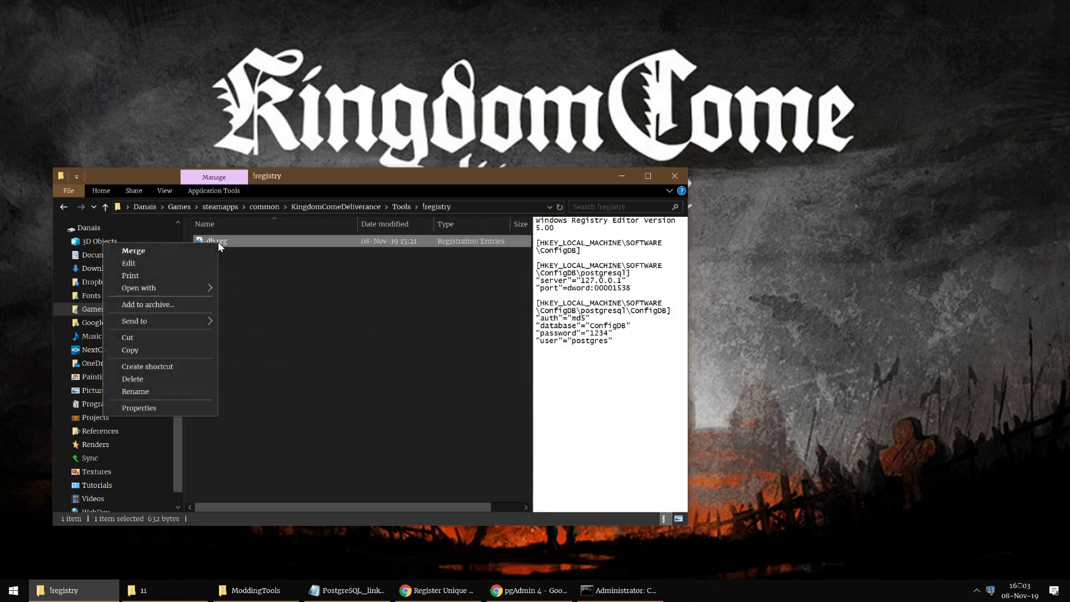
pyautogui.click(182, 264)
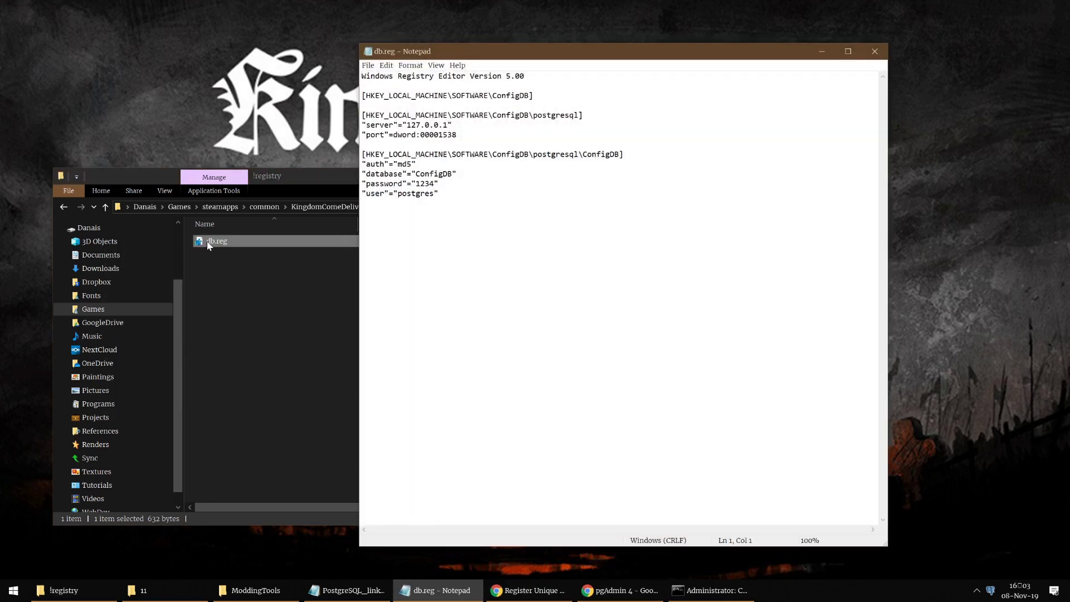
pyautogui.doubleClick(424, 183)
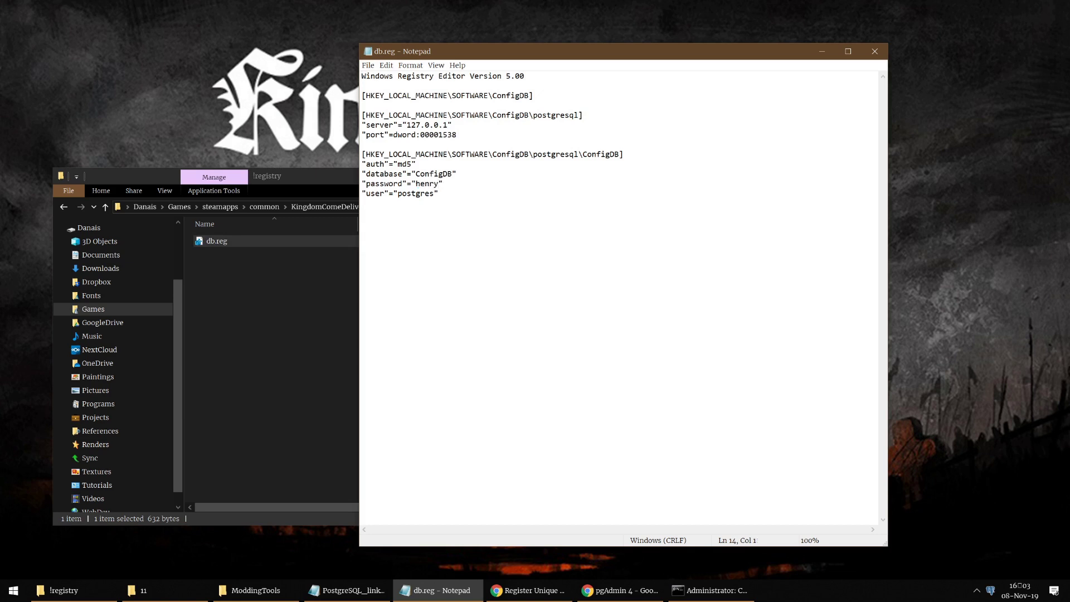
pyautogui.click(874, 50)
# Step: Merge db.reg into the registry, confirming both warnings and the success message
pyautogui.doubleClick(221, 243)
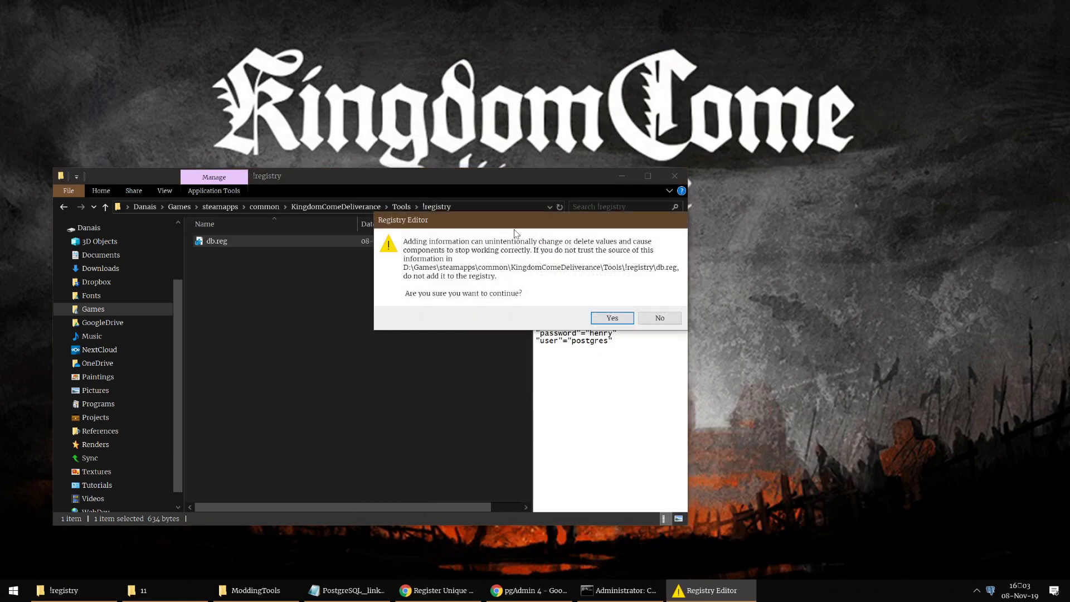
pyautogui.moveTo(507, 222); pyautogui.dragTo(505, 255)
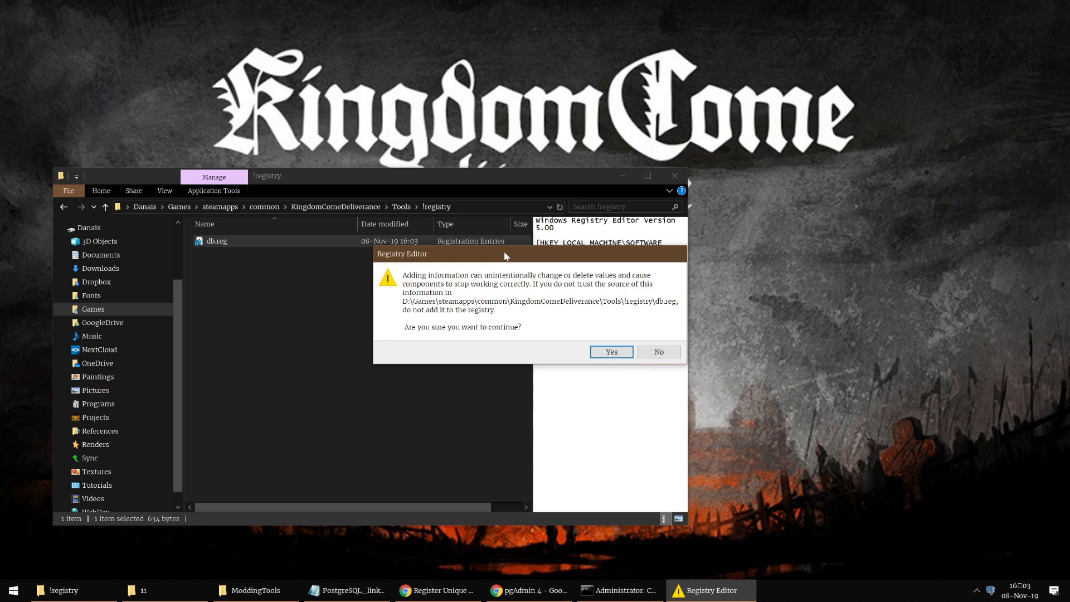
pyautogui.moveTo(505, 256); pyautogui.dragTo(517, 339)
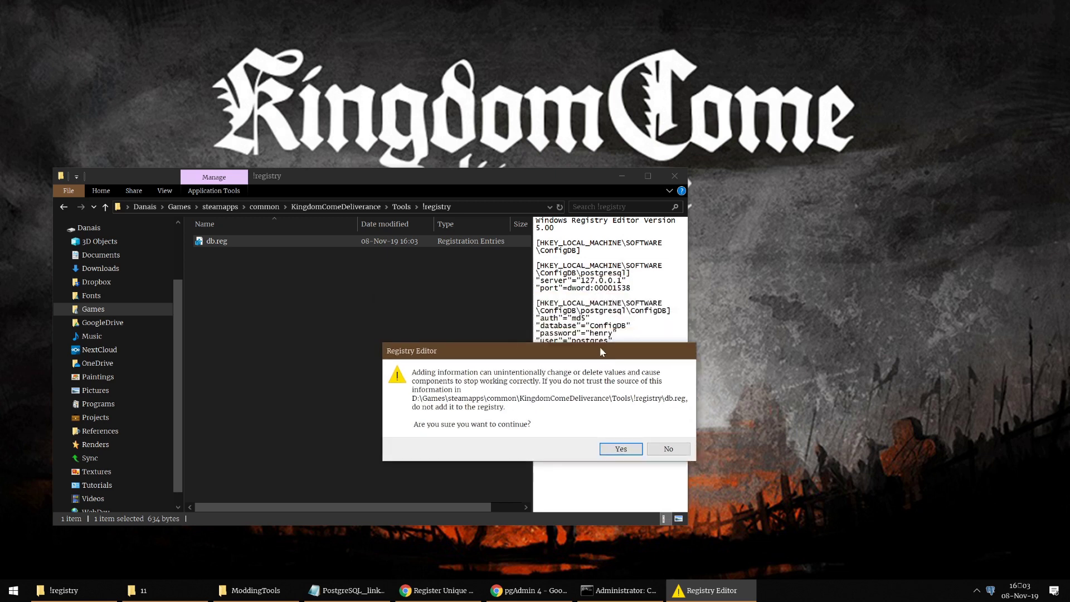
pyautogui.moveTo(603, 352); pyautogui.dragTo(570, 279)
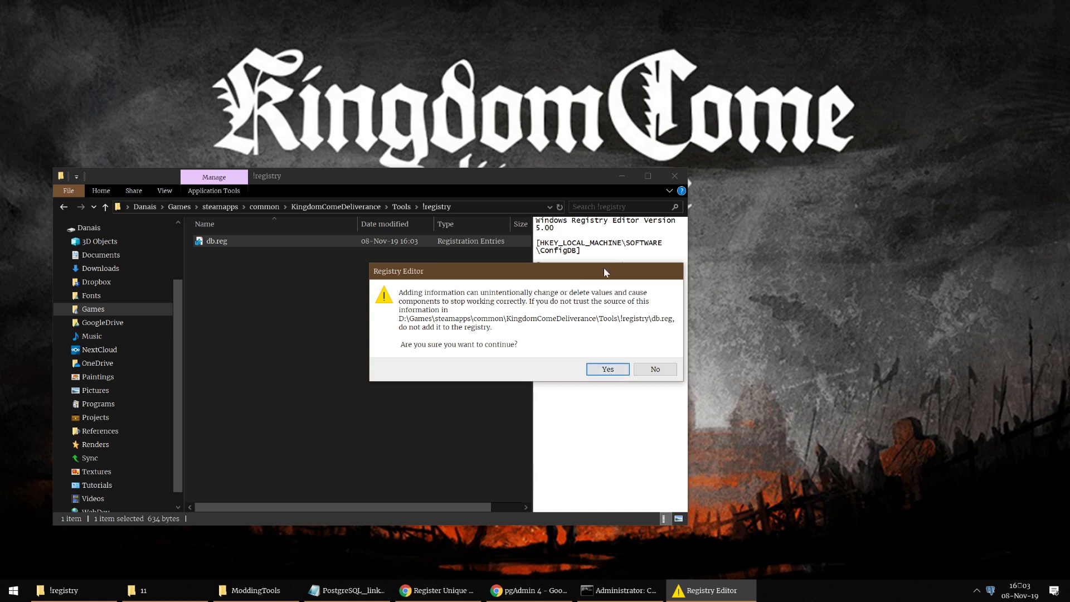
pyautogui.moveTo(607, 271); pyautogui.dragTo(604, 235)
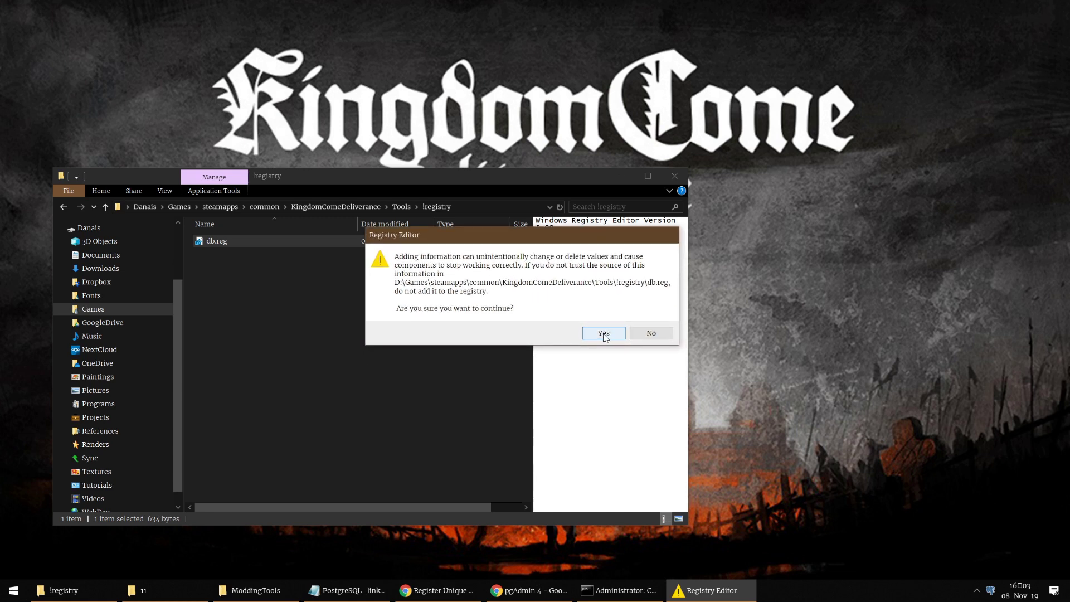
pyautogui.click(604, 334)
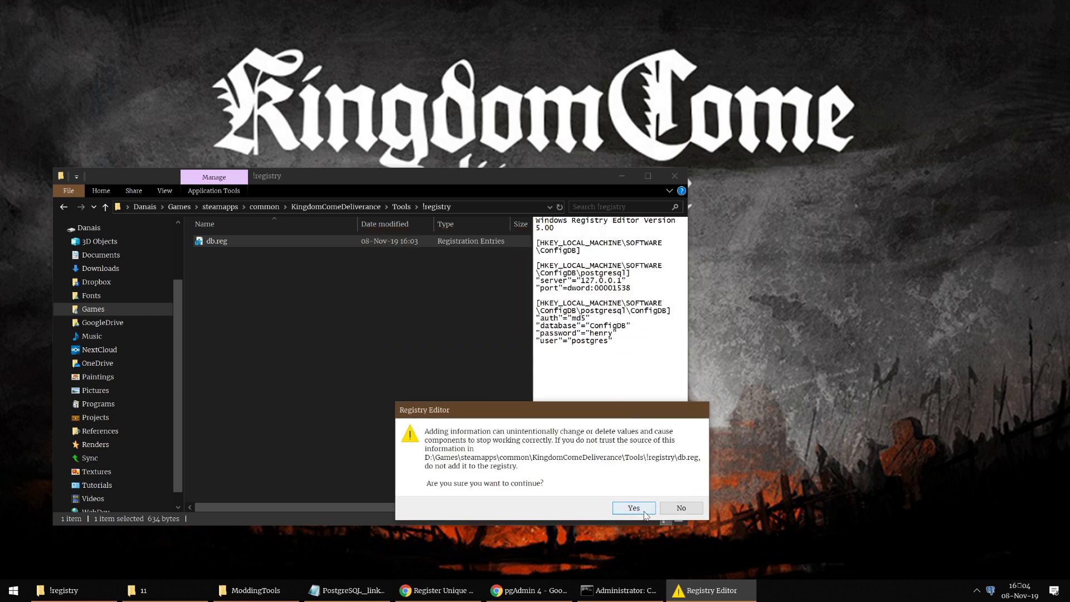
pyautogui.click(633, 508)
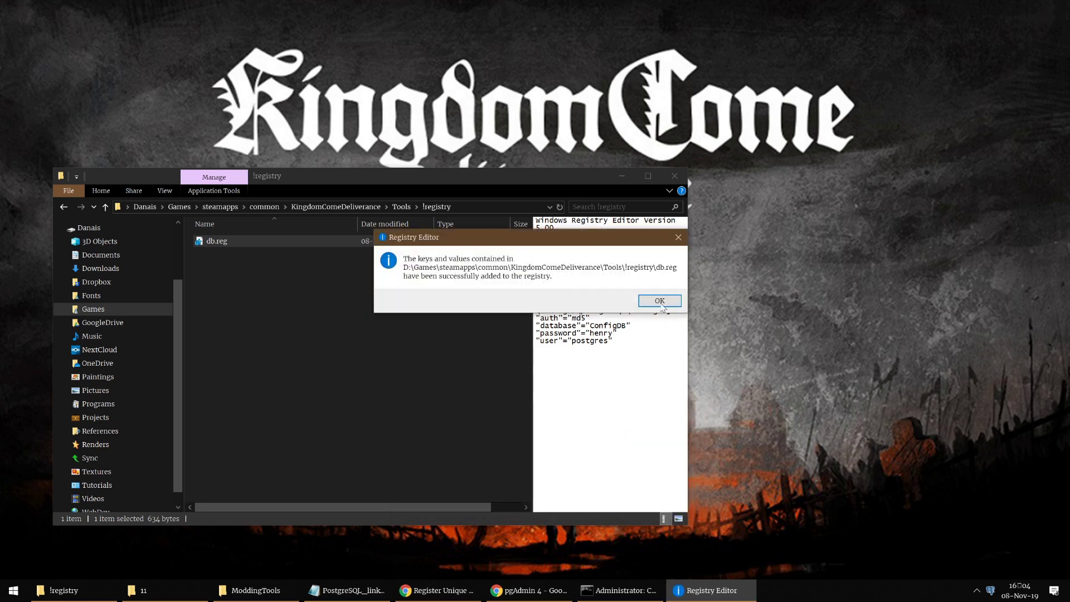
pyautogui.click(663, 301)
# Step: Navigate back up to the KingdomComeDeliverance game folder
pyautogui.click(396, 207)
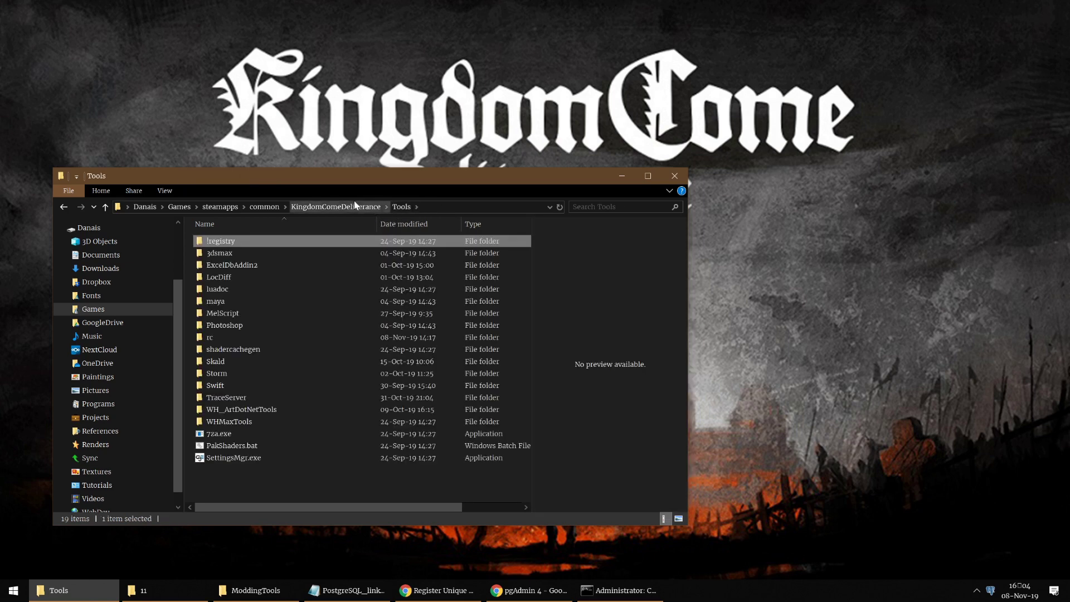
pyautogui.click(335, 207)
pyautogui.scroll(-1, 348, 385)
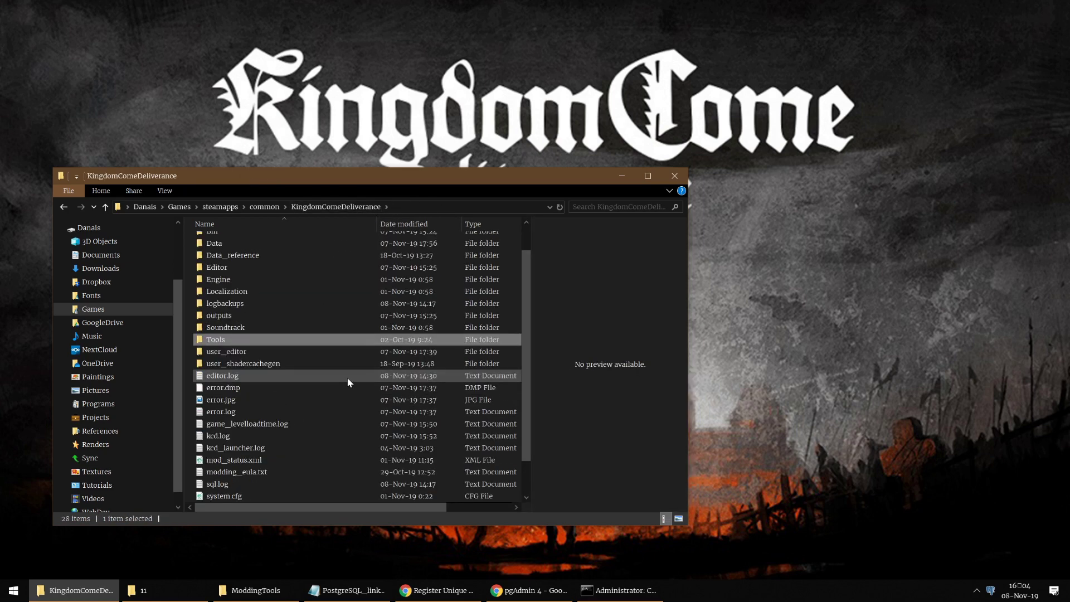
pyautogui.scroll(-1, 348, 382)
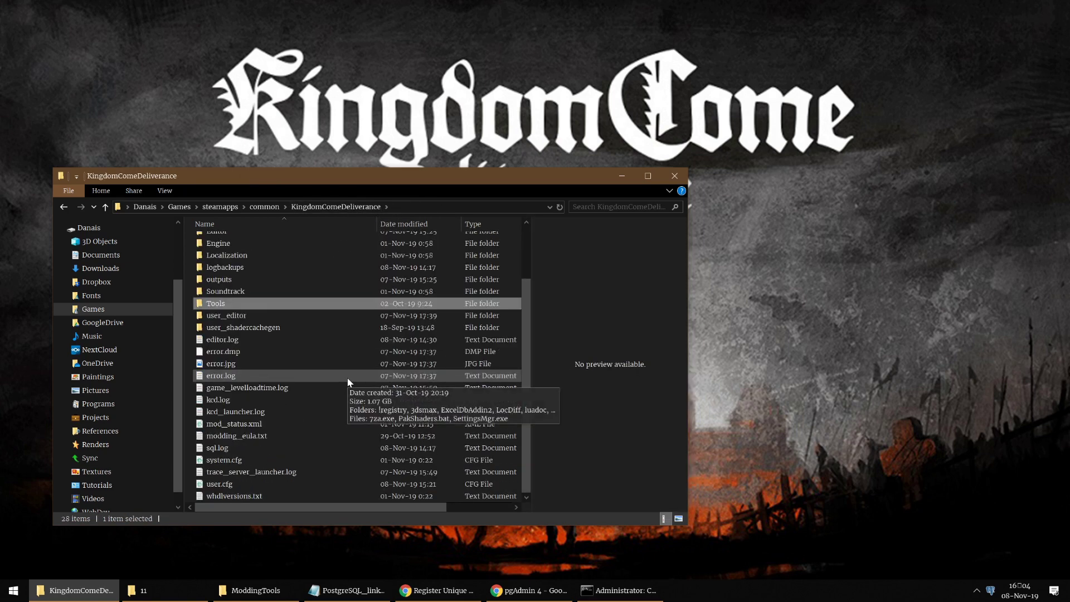
# Step: Set wh_sys_SQLPassword in user.cfg to the new database password and close Notepad
pyautogui.click(227, 485)
pyautogui.rightClick(222, 486)
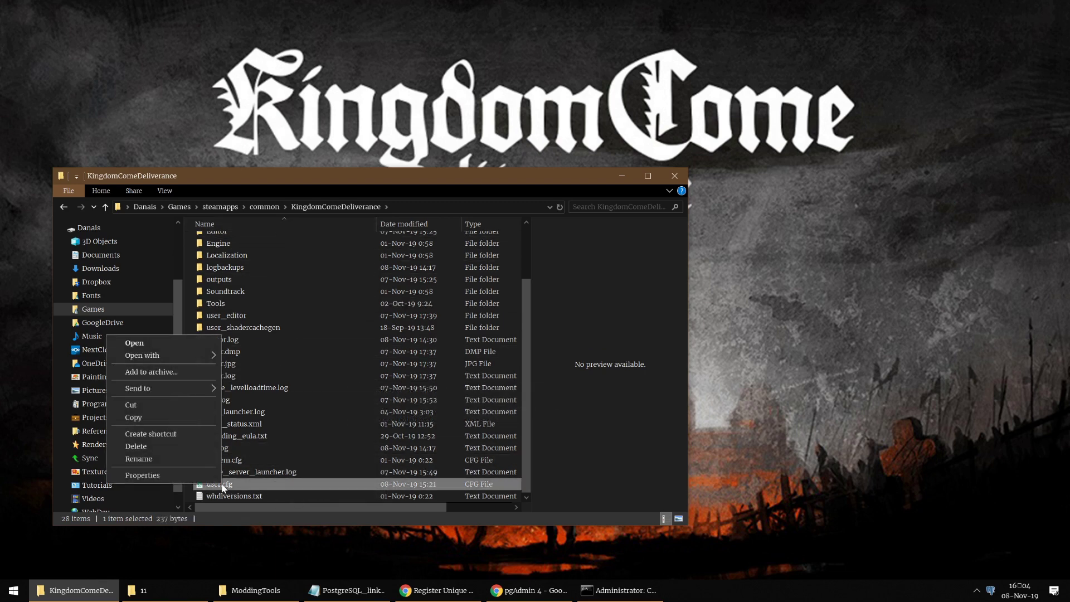
pyautogui.moveTo(201, 353)
pyautogui.click(253, 361)
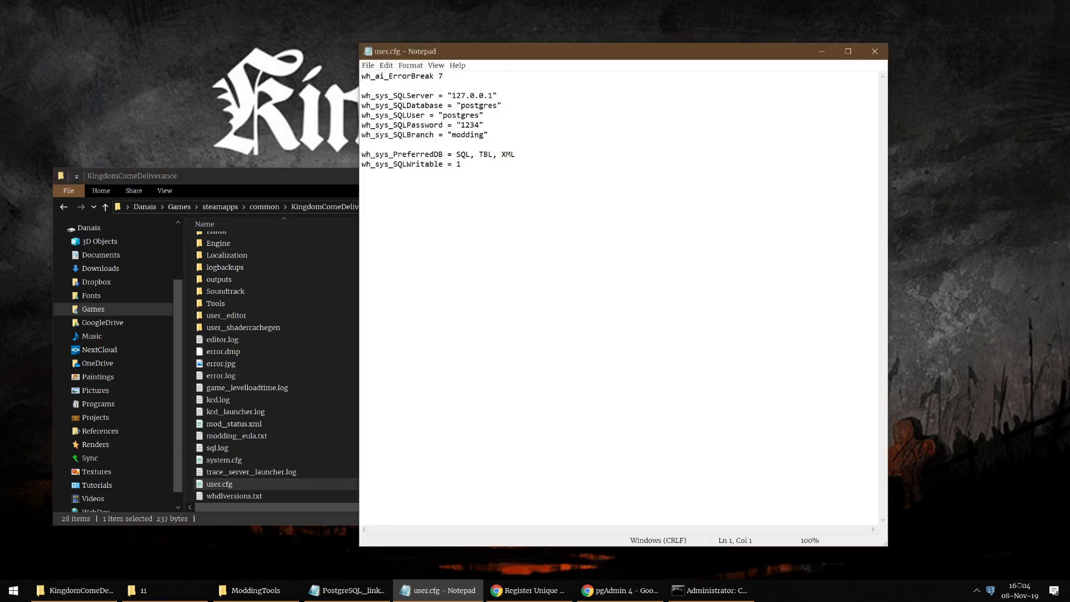
pyautogui.click(362, 173)
pyautogui.moveTo(479, 125); pyautogui.dragTo(461, 124)
pyautogui.click(362, 144)
pyautogui.click(878, 51)
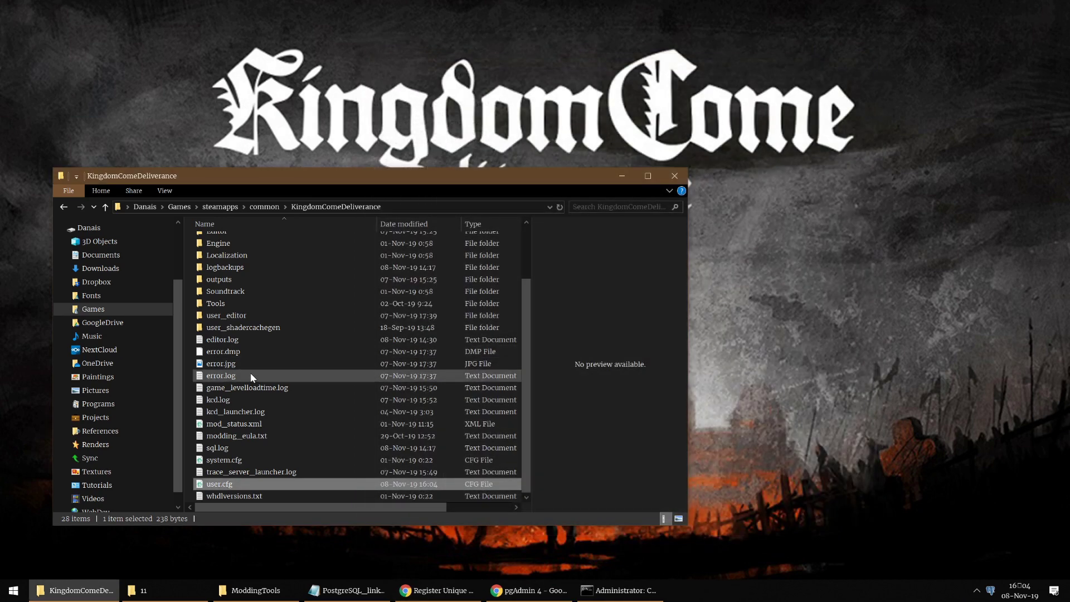
# Step: Launch editor.exe from the Bin\win64releasedll folder to start CRYENGINE Sandbox 1.9.3
pyautogui.scroll(2, 413, 304)
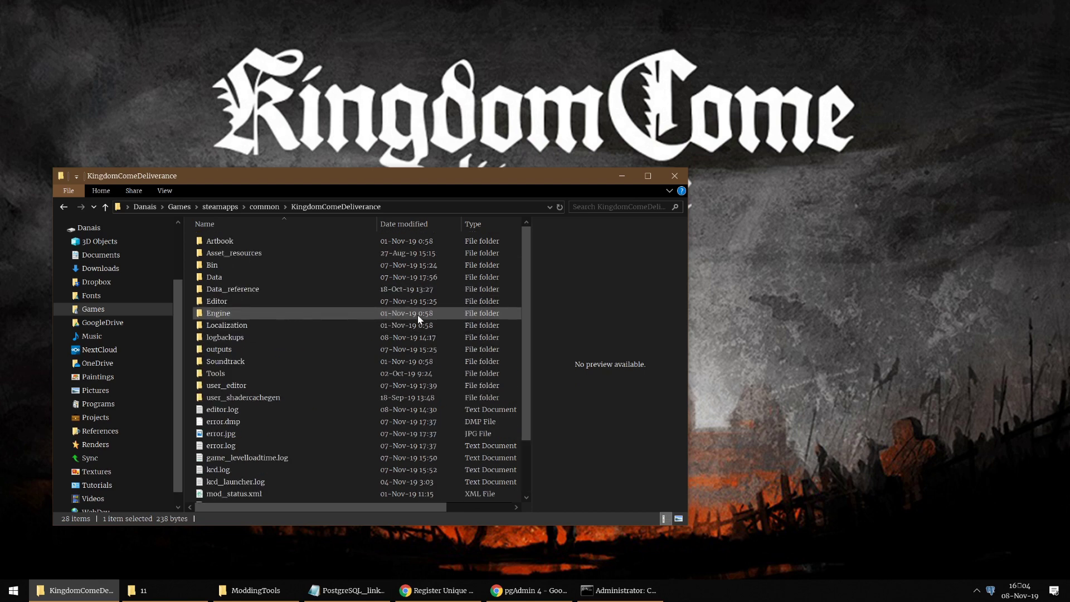
pyautogui.doubleClick(269, 266)
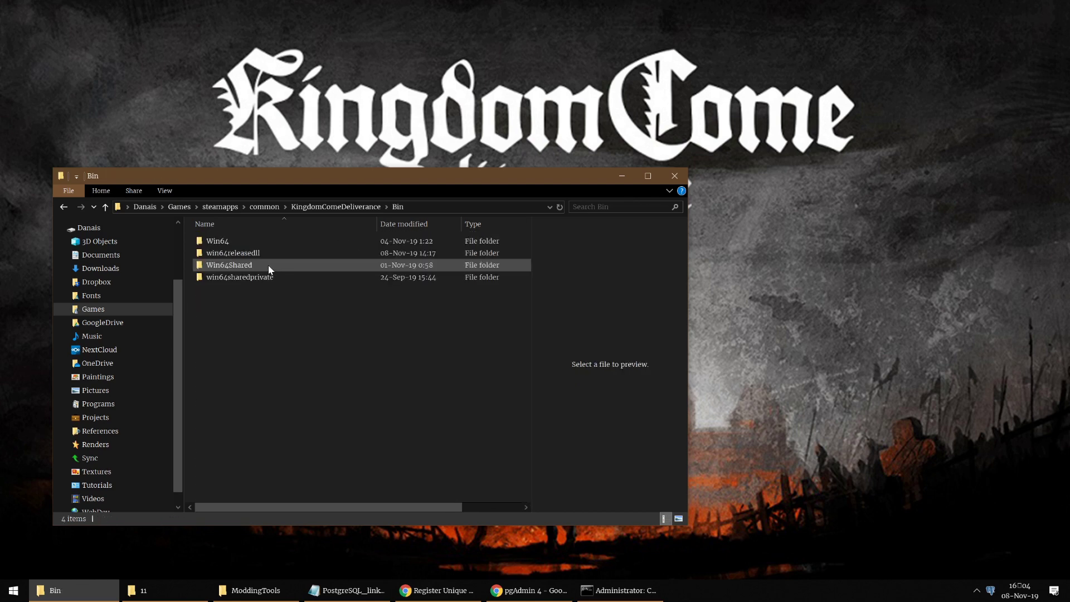
pyautogui.click(227, 257)
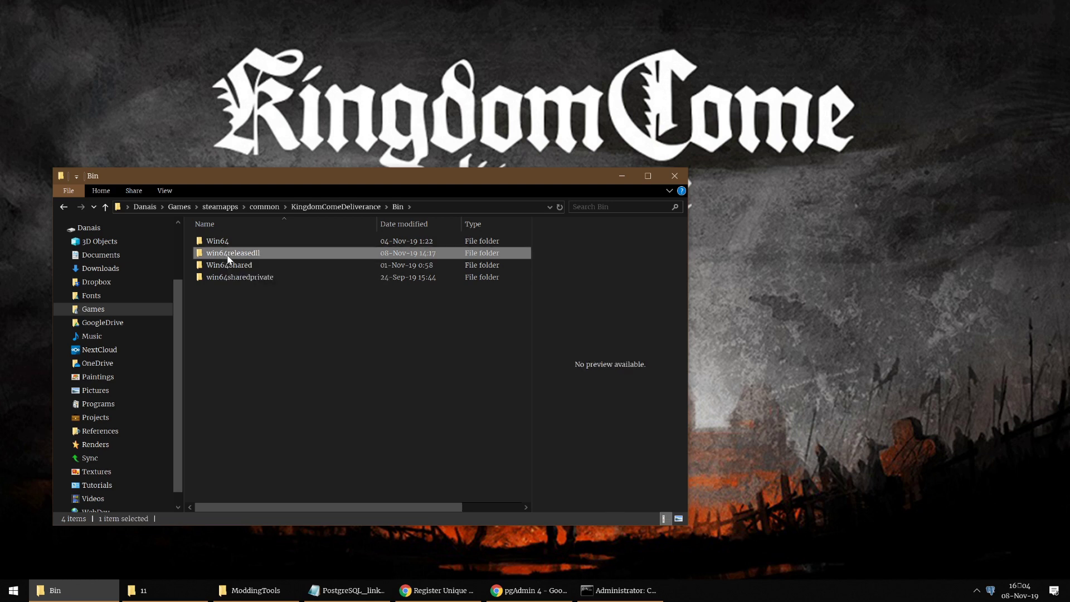
pyautogui.doubleClick(266, 258)
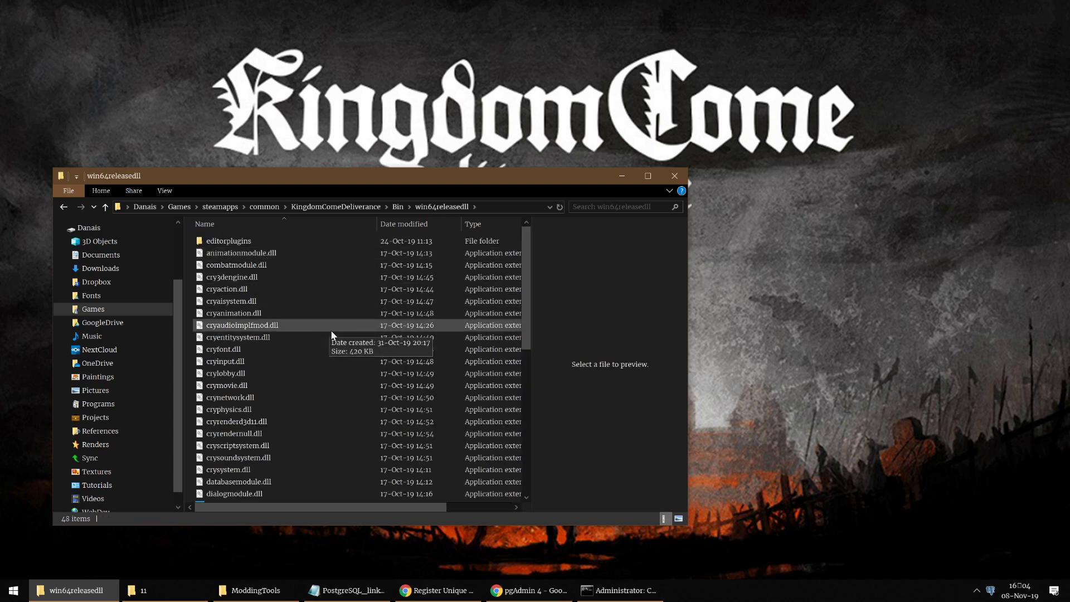
pyautogui.scroll(-5, 323, 329)
pyautogui.click(219, 329)
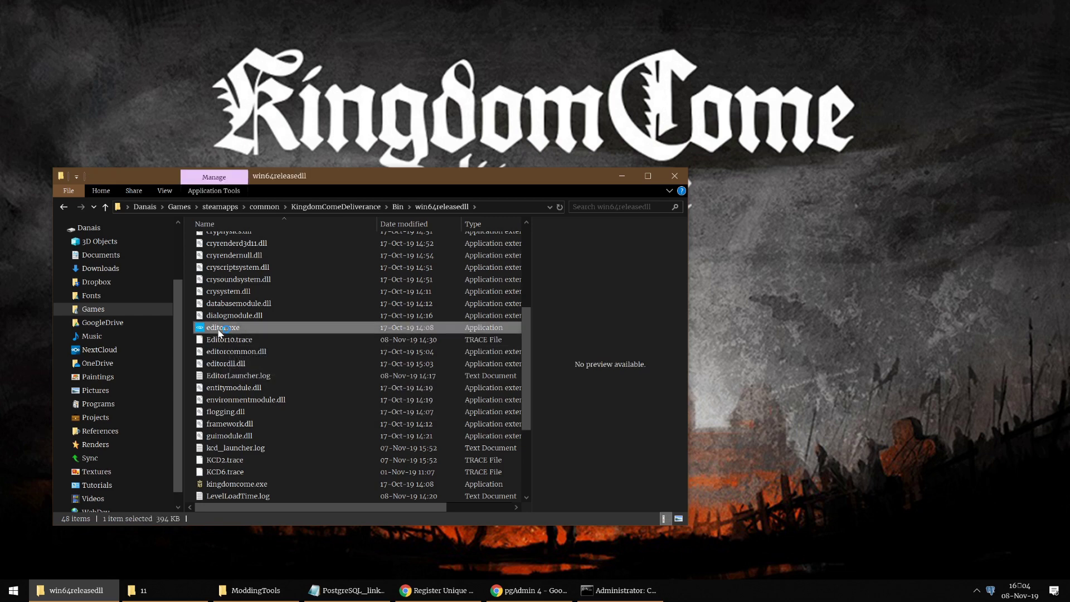
pyautogui.click(622, 176)
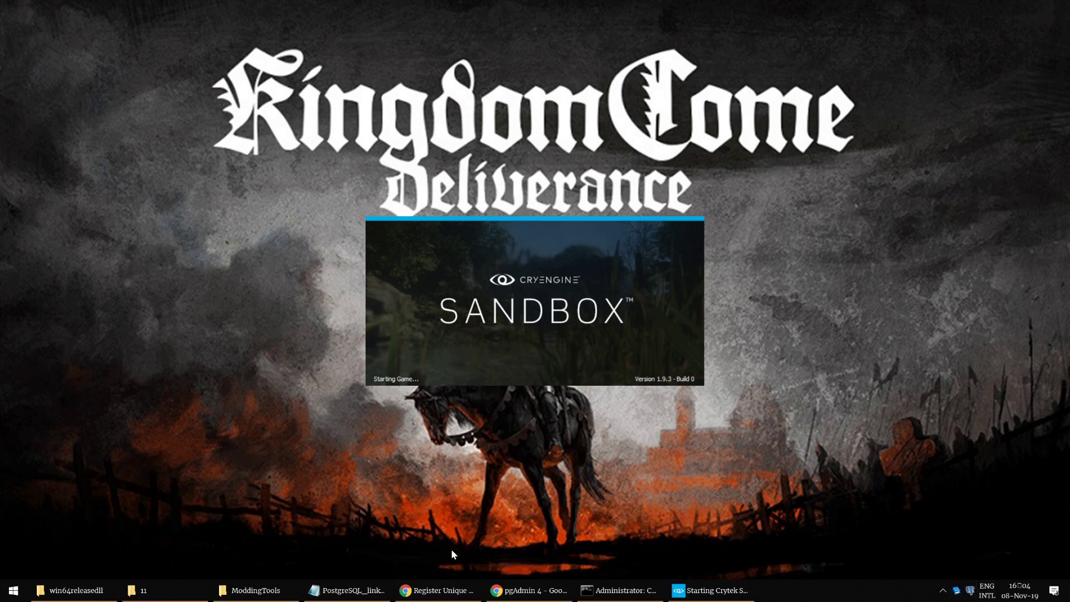
# Step: Dismiss a stray Start menu search, then open rataje from the Welcome dialog's recent levels
pyautogui.click(14, 590)
pyautogui.write('pg')
pyautogui.press('BackSpace')
pyautogui.press('BackSpace')
pyautogui.click(765, 505)
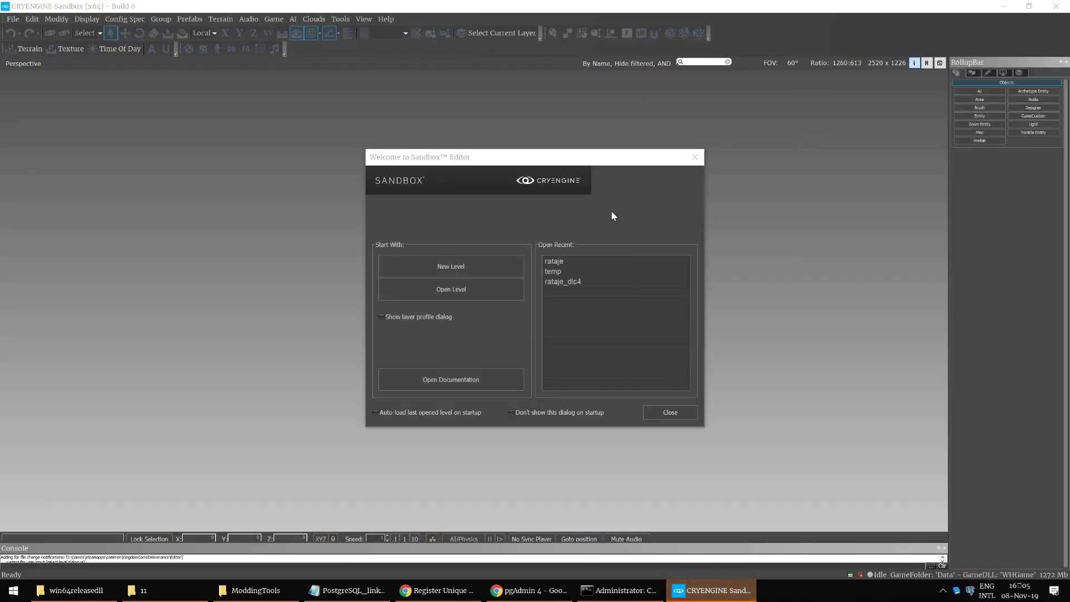
pyautogui.moveTo(558, 154); pyautogui.dragTo(523, 151)
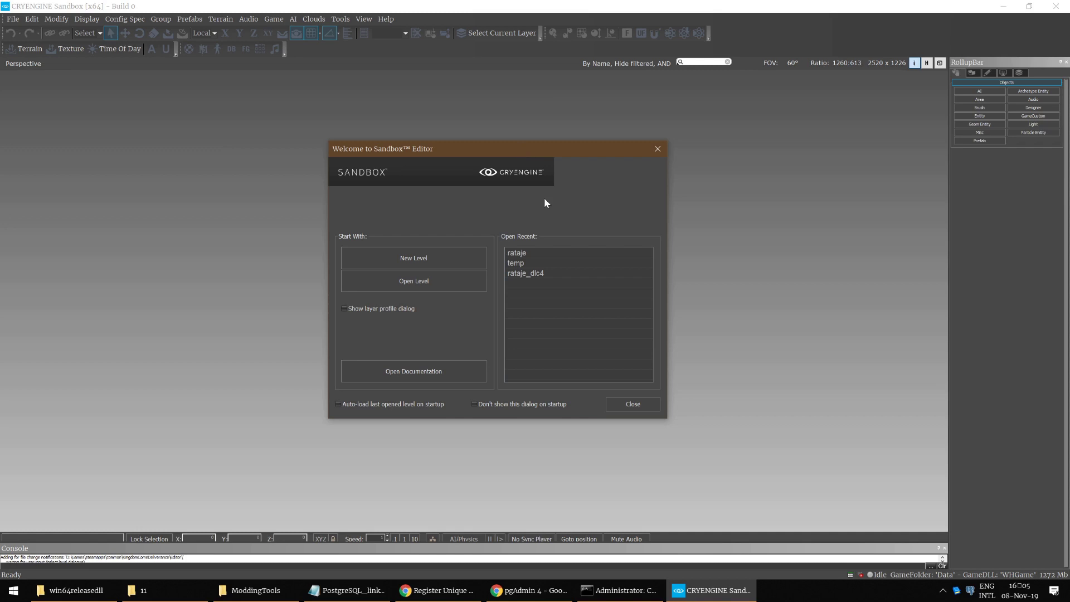
pyautogui.moveTo(543, 151); pyautogui.dragTo(599, 159)
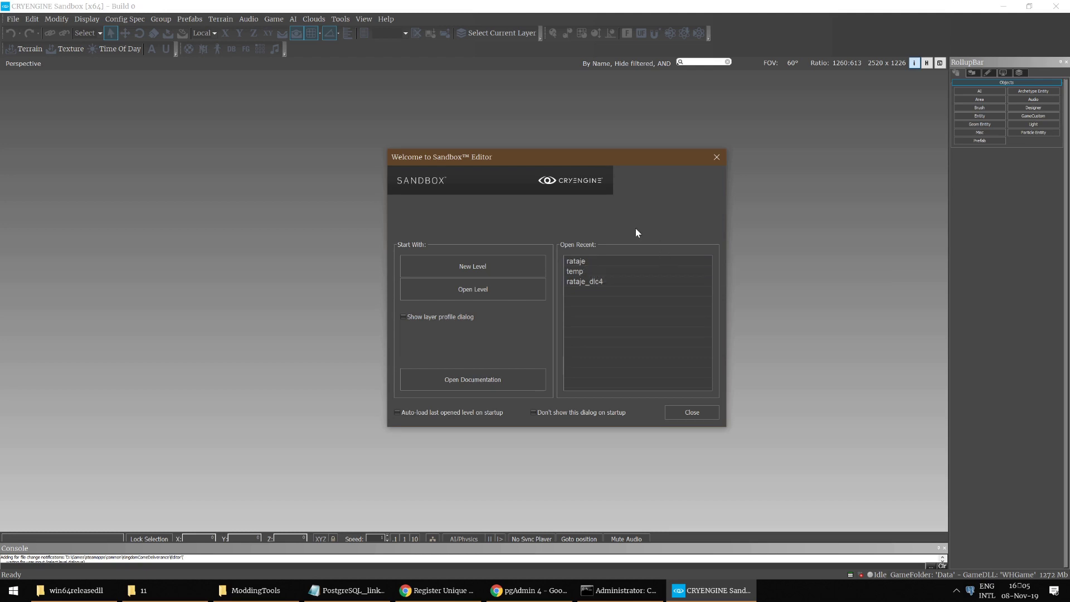
pyautogui.doubleClick(580, 262)
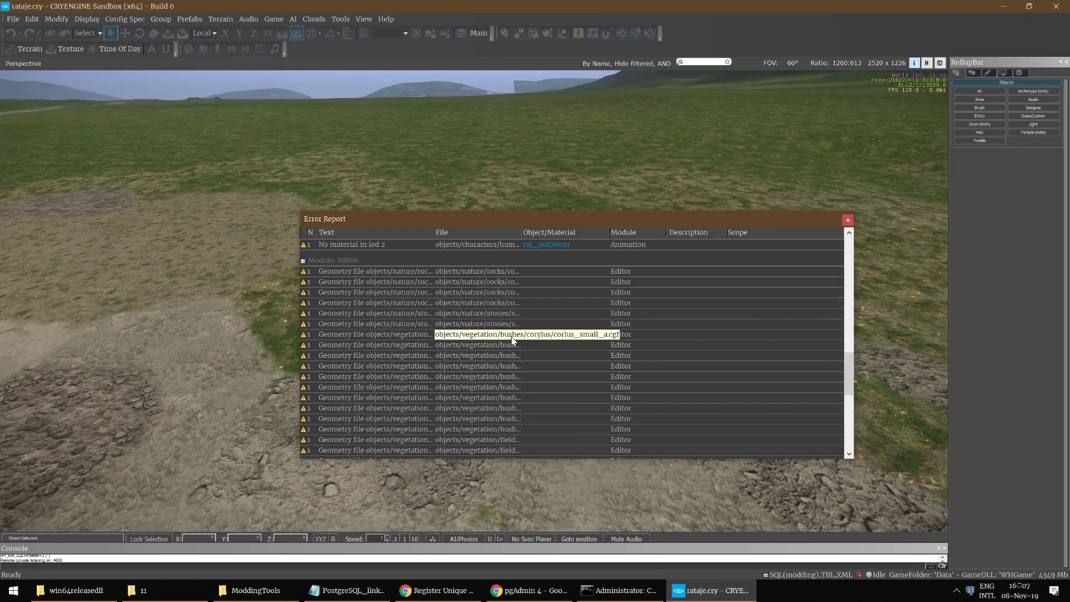
# Step: Scroll through the geometry file warnings in the Error Report, then close it
pyautogui.scroll(-3, 512, 341)
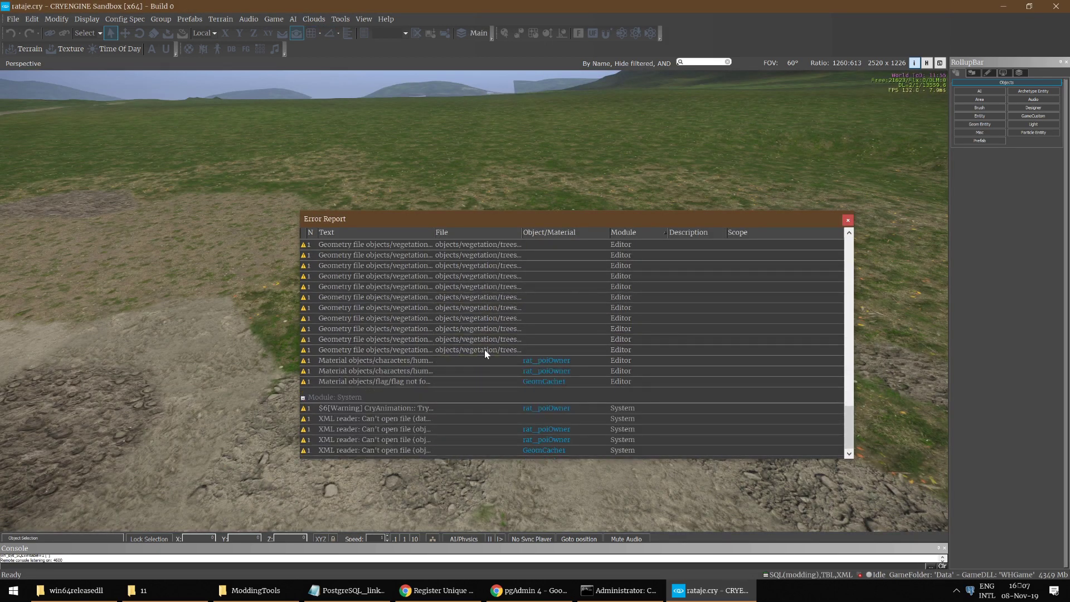
pyautogui.scroll(5, 492, 358)
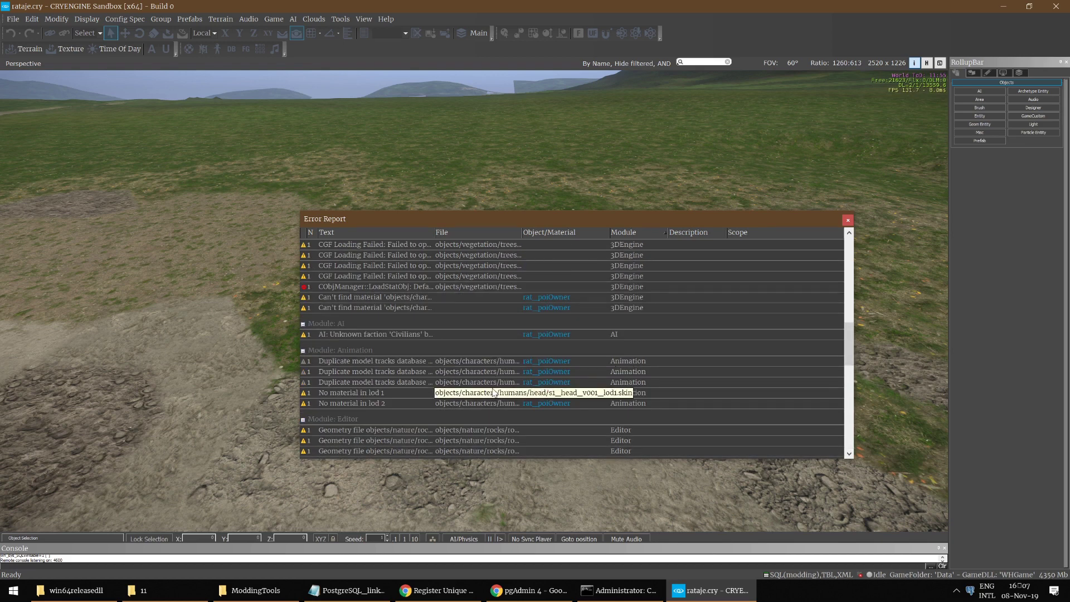
pyautogui.scroll(5, 479, 309)
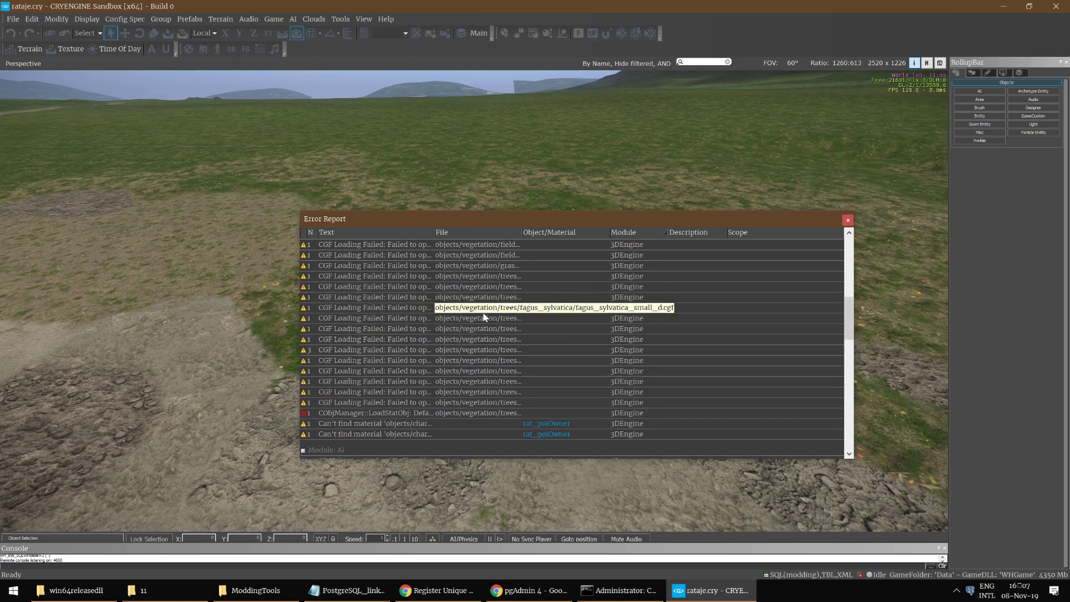
pyautogui.scroll(5, 486, 314)
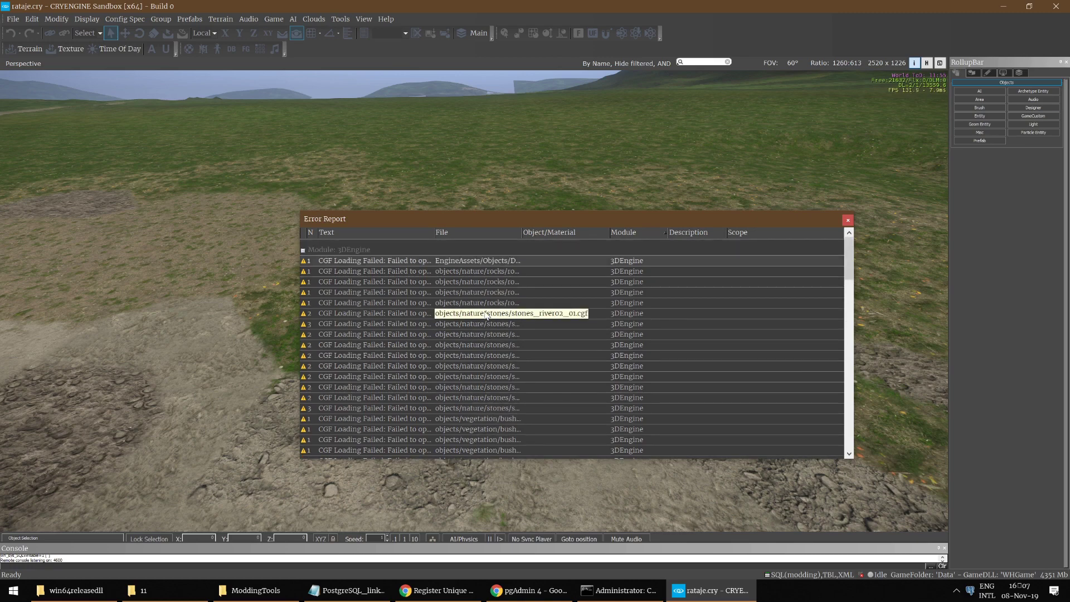
pyautogui.scroll(-6, 485, 312)
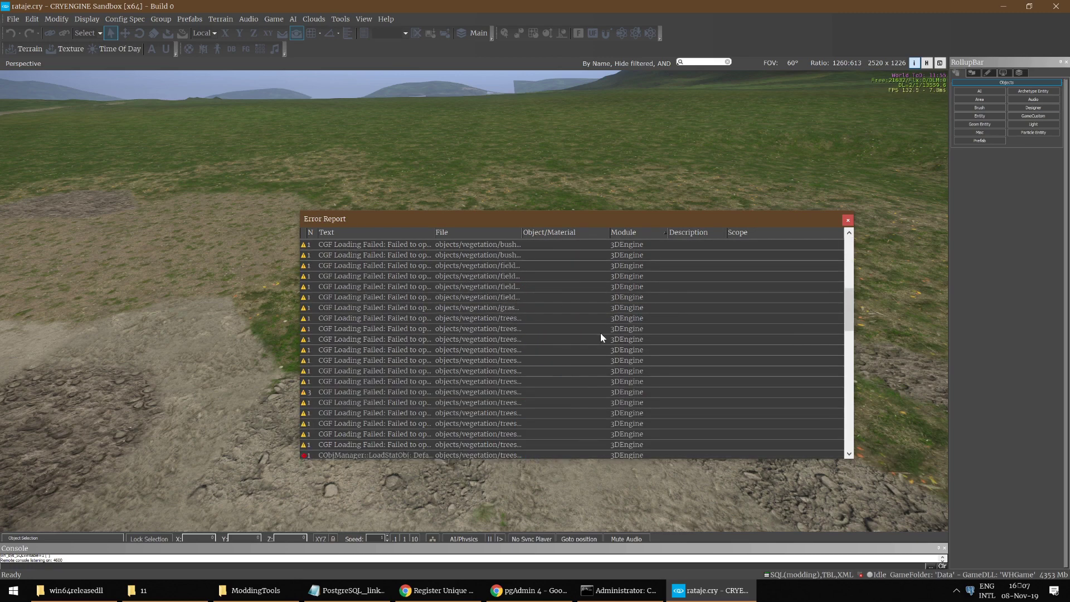
pyautogui.scroll(8, 613, 341)
pyautogui.scroll(-15, 619, 360)
pyautogui.click(846, 223)
# Step: Survey the rataje hills from the air and show the Layers list in the RollupBar
pyautogui.moveTo(724, 254)
pyautogui.mouseDown(button='right')
pyautogui.moveTo(713, 167)
pyautogui.moveTo(724, 150)
pyautogui.moveTo(712, 254)
pyautogui.moveTo(712, 186)
pyautogui.moveTo(691, 188)
pyautogui.moveTo(730, 191)
pyautogui.moveTo(723, 276)
pyautogui.moveTo(723, 254)
pyautogui.mouseUp(button='right')
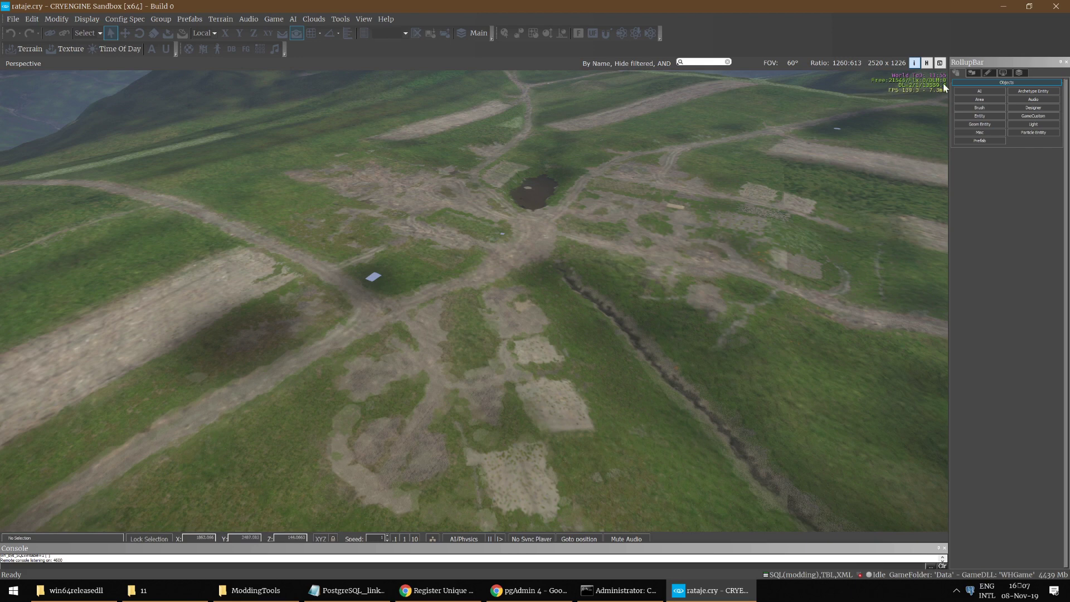
pyautogui.moveTo(944, 87); pyautogui.dragTo(945, 84, button='right')
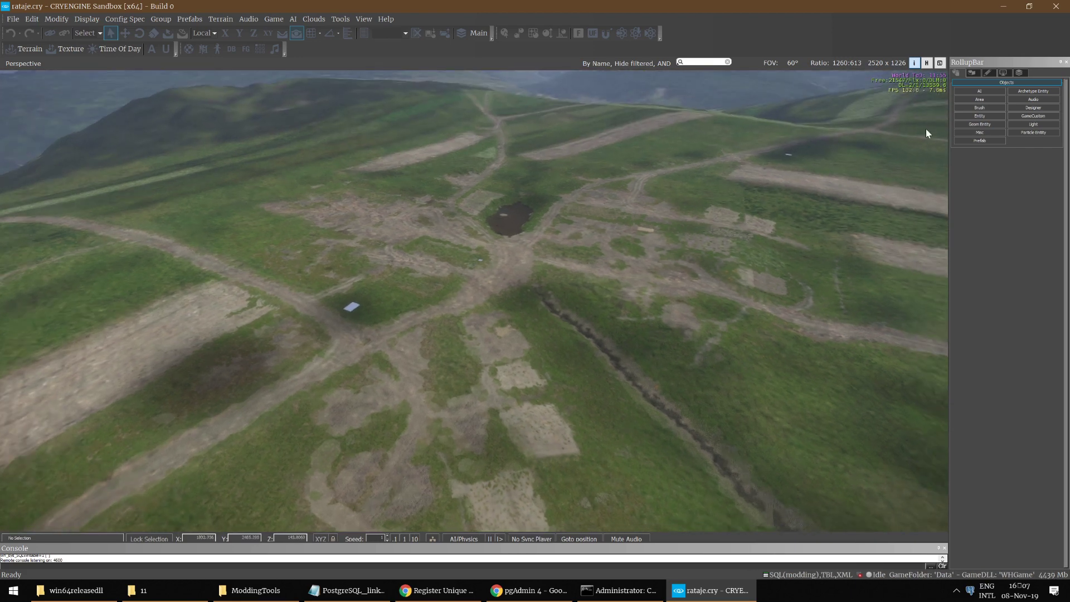
pyautogui.click(1019, 73)
pyautogui.moveTo(921, 233); pyautogui.dragTo(897, 116, button='right')
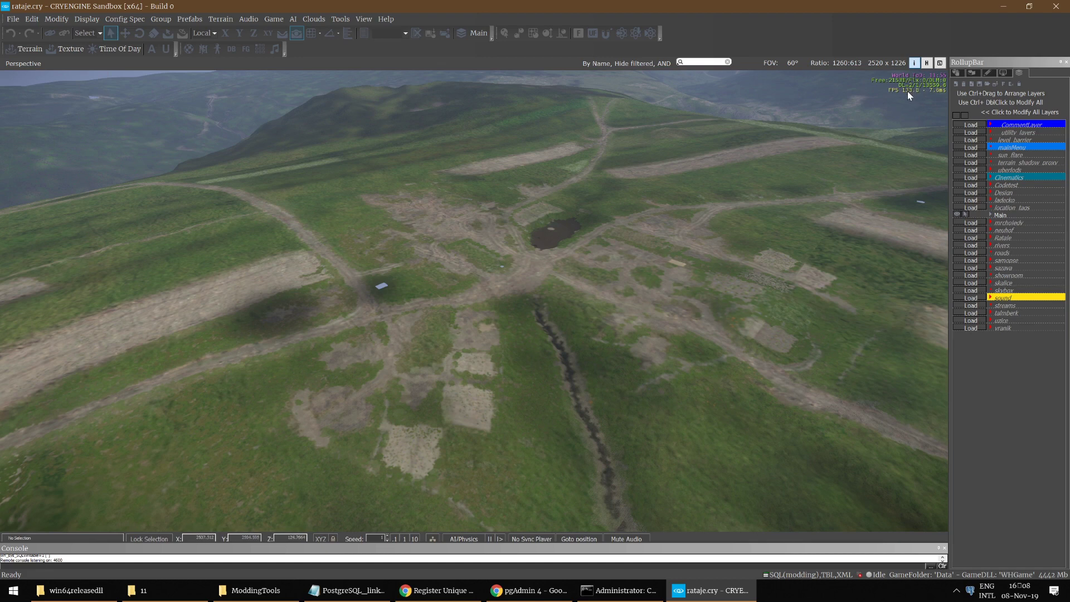
pyautogui.moveTo(864, 156); pyautogui.dragTo(863, 128, button='right')
pyautogui.moveTo(783, 245); pyautogui.dragTo(732, 266, button='right')
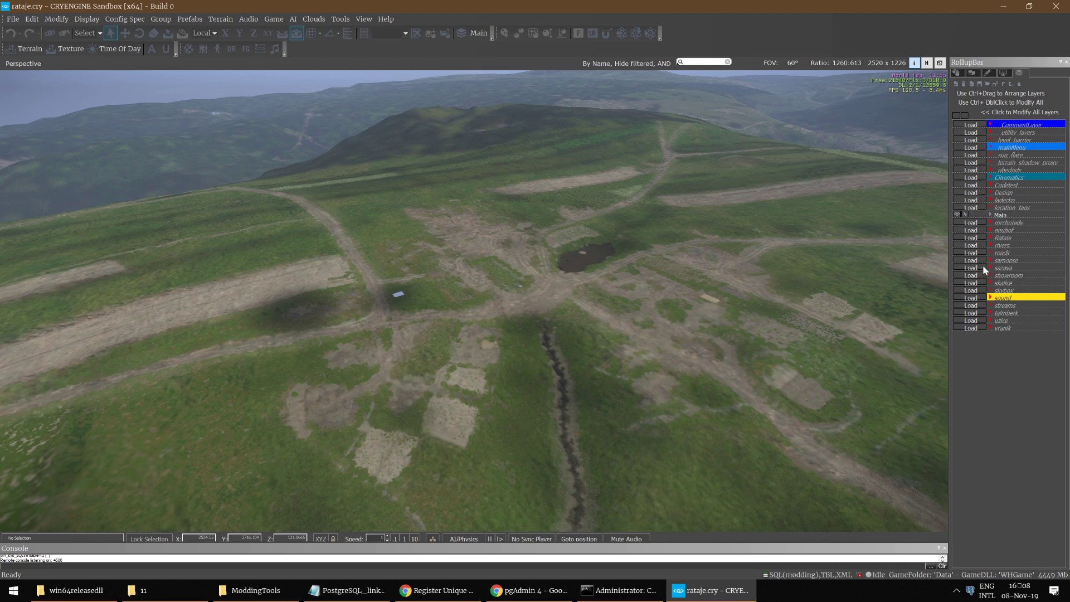
pyautogui.moveTo(877, 262); pyautogui.dragTo(819, 259, button='right')
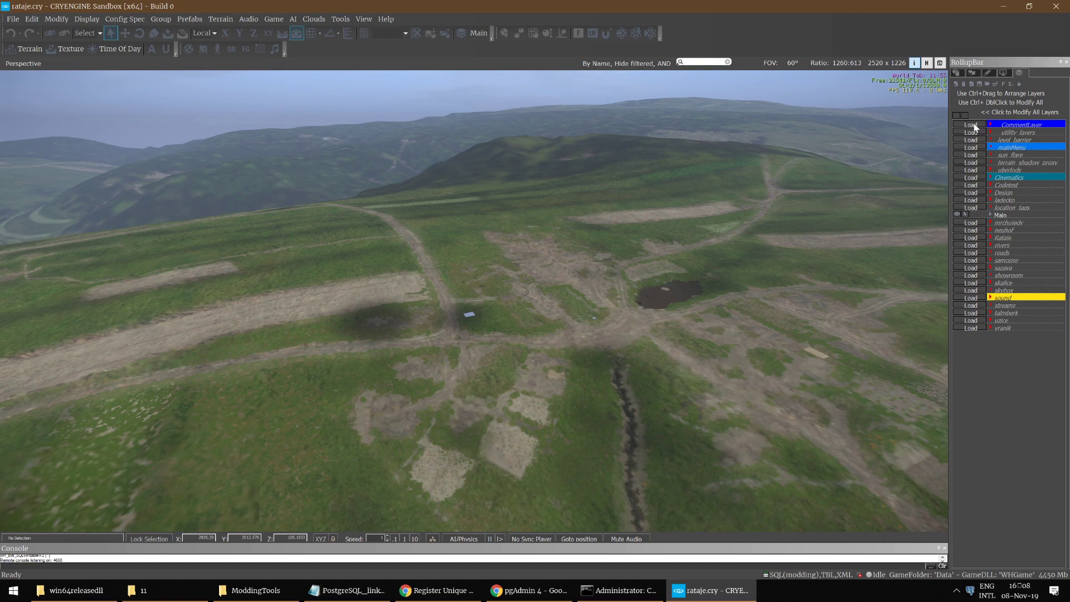
# Step: Load CommentLayer, toggle its place labels off and on, then load the uberlods layer
pyautogui.click(975, 126)
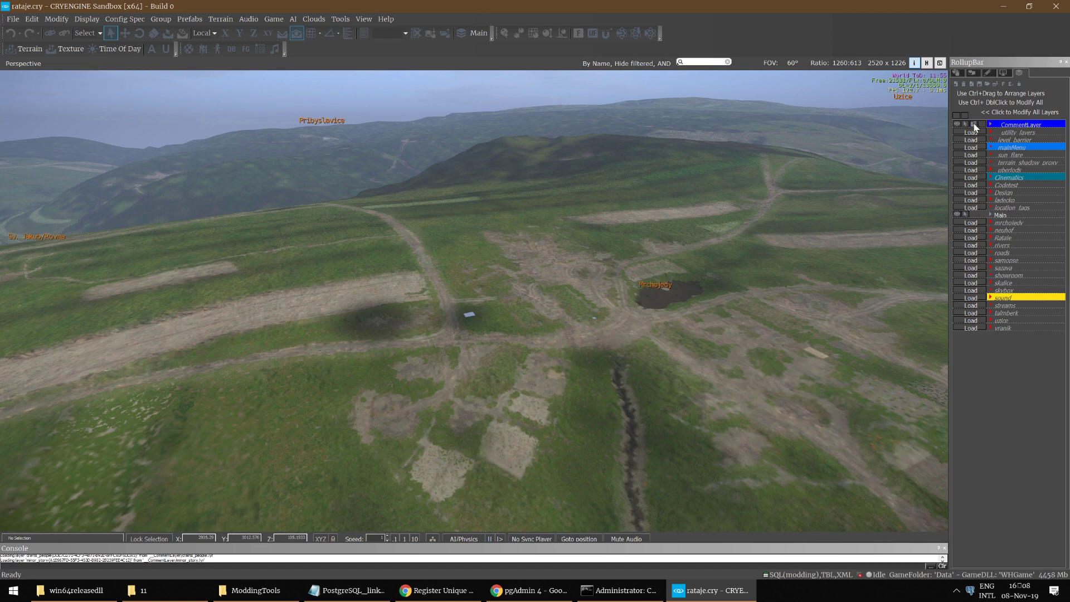
pyautogui.moveTo(832, 189); pyautogui.dragTo(855, 216, button='right')
pyautogui.click(956, 124)
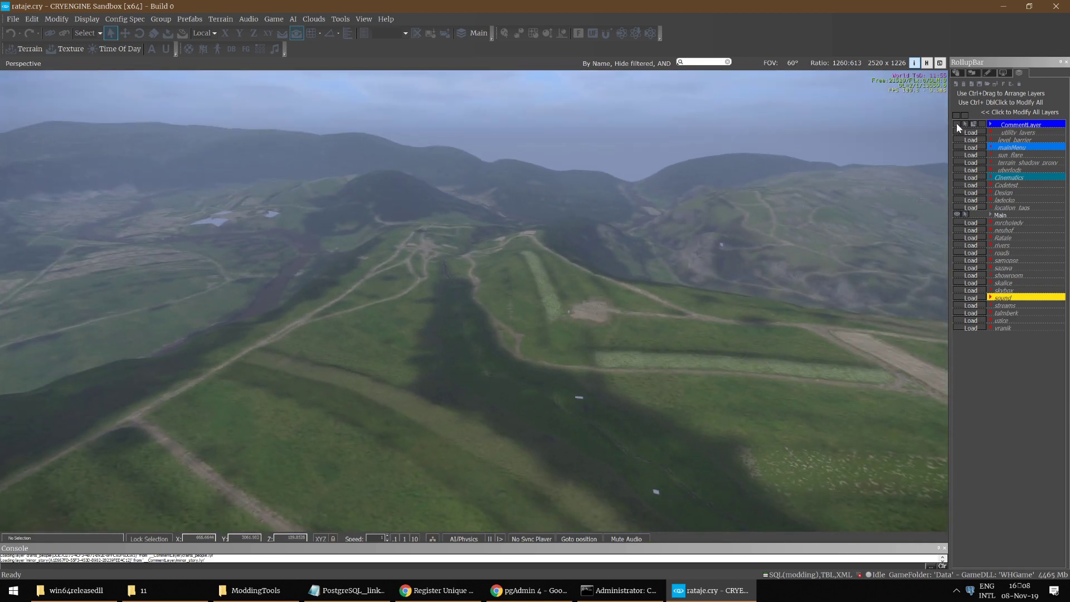
pyautogui.click(956, 125)
pyautogui.moveTo(780, 223); pyautogui.dragTo(758, 223, button='right')
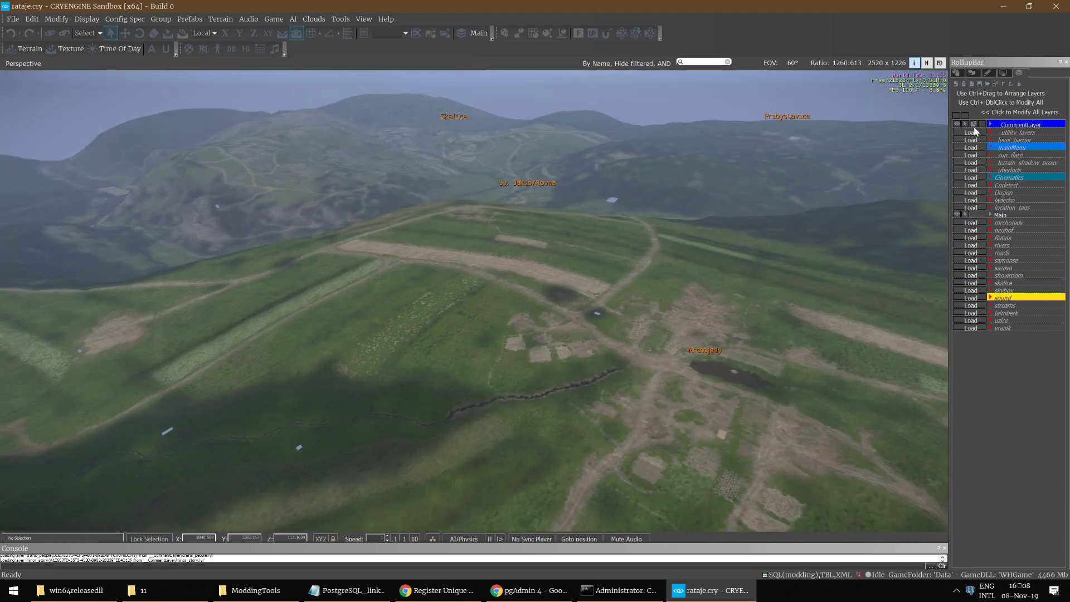
pyautogui.click(964, 171)
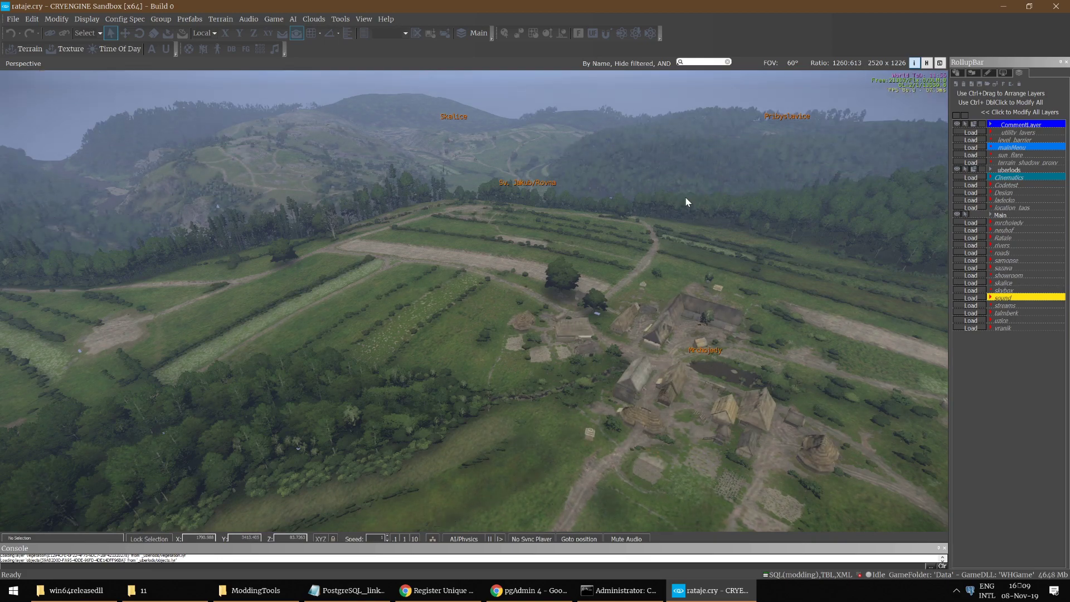
# Step: Fly over the village toward Skalice, Pribyslavice and Neuhof, then load the skybox layer
pyautogui.press('w')
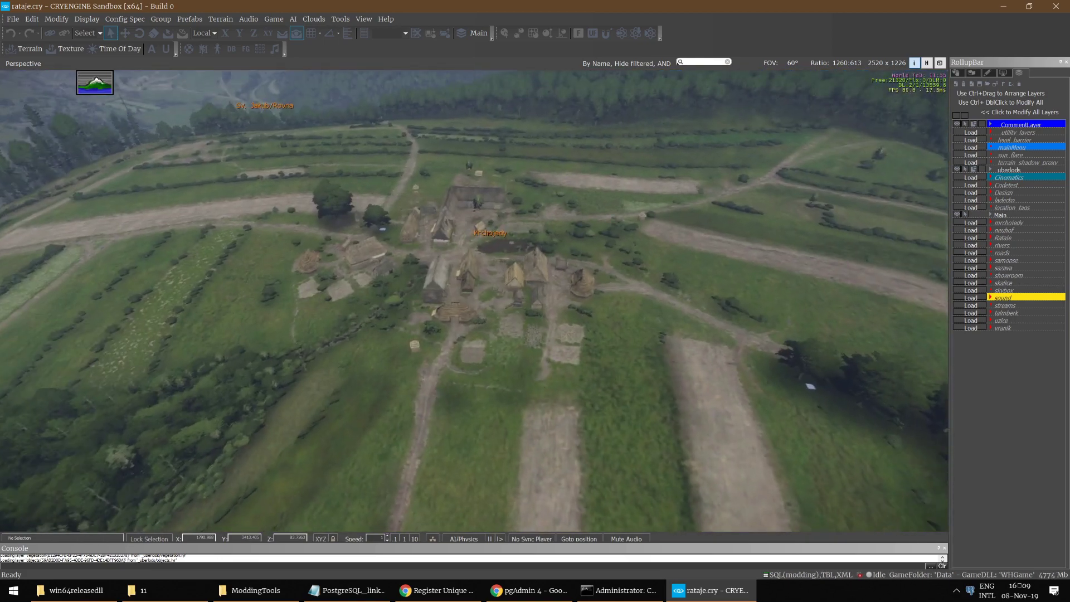
pyautogui.press('w')
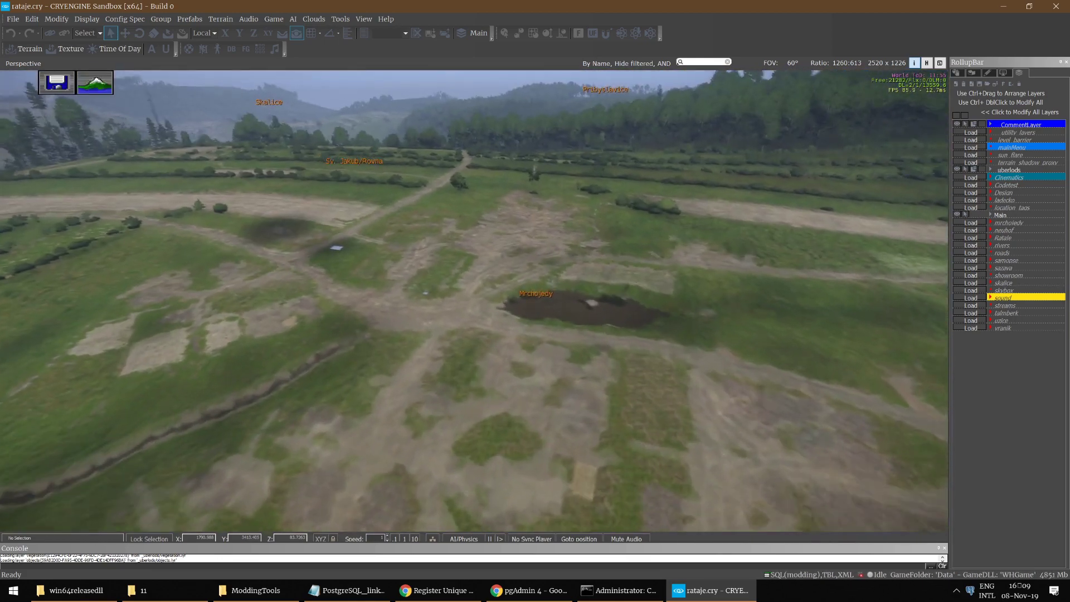
pyautogui.press('w')
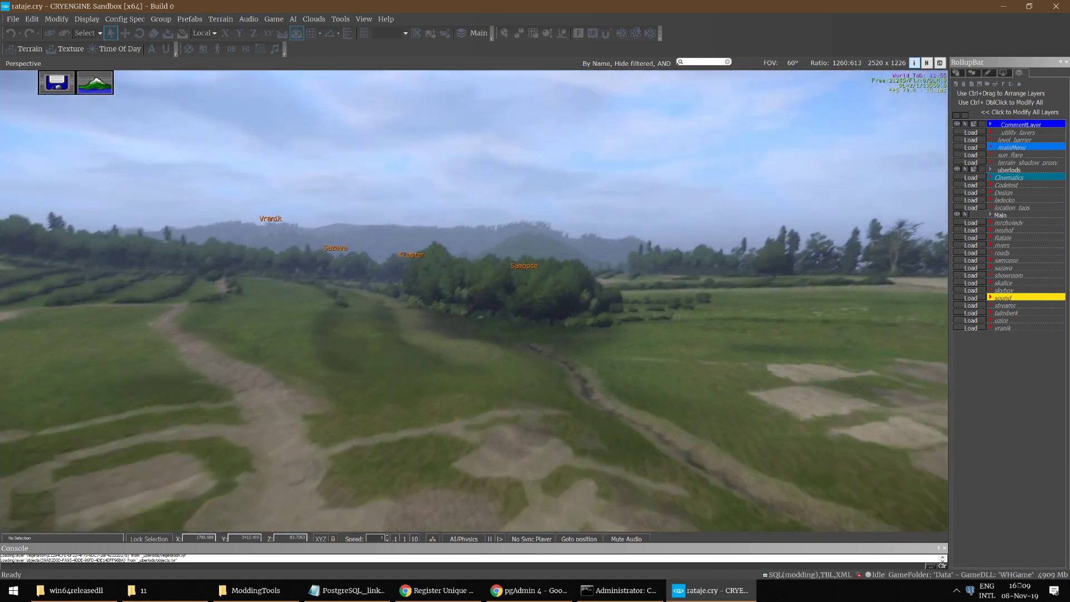
pyautogui.press('w')
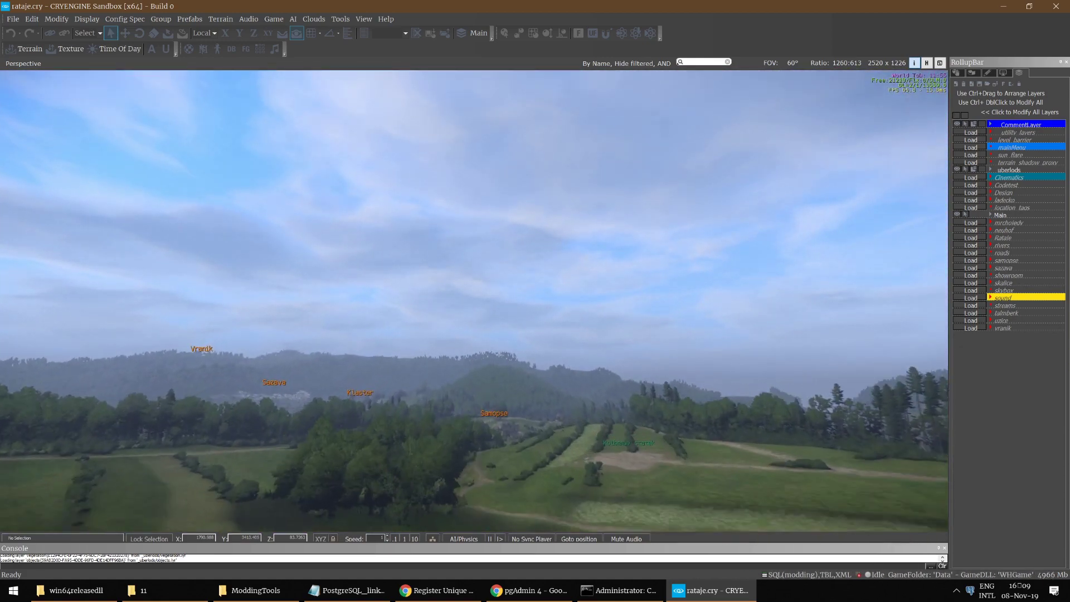
pyautogui.press('w')
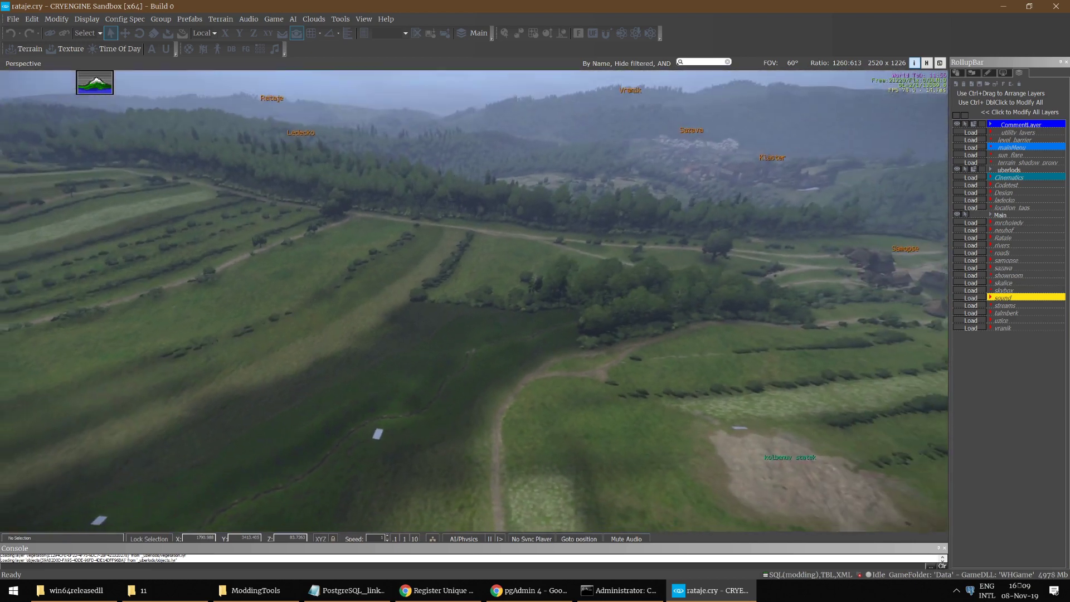
pyautogui.press('w')
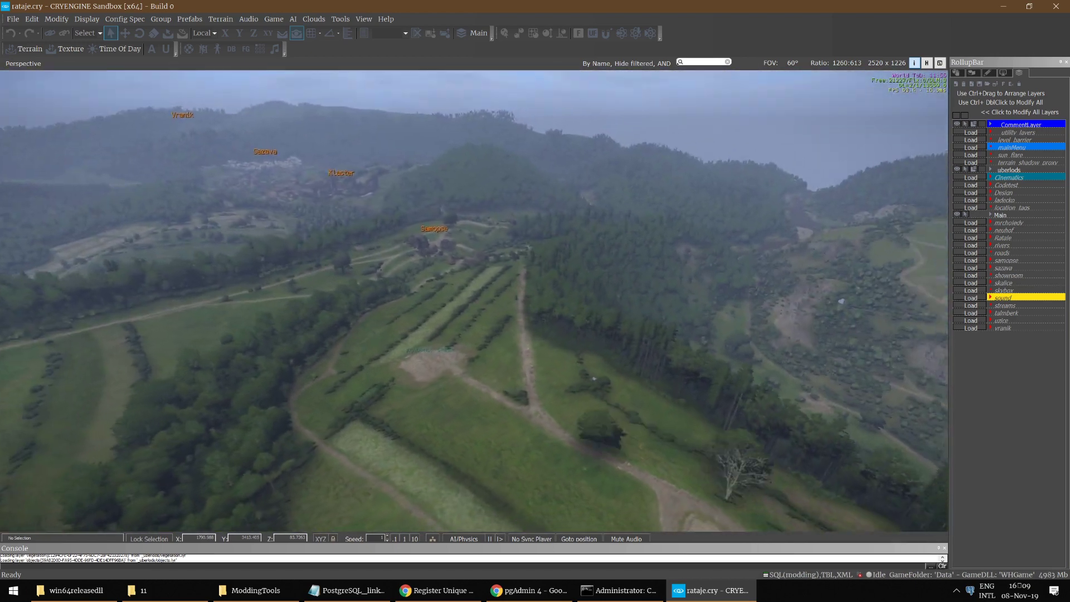
pyautogui.press('w')
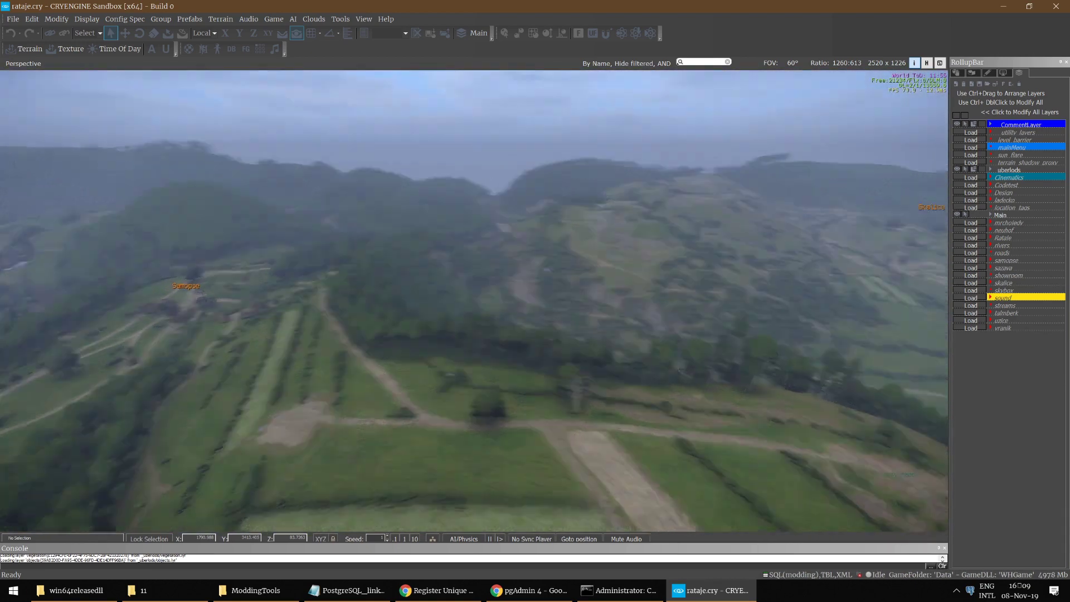
pyautogui.press('w')
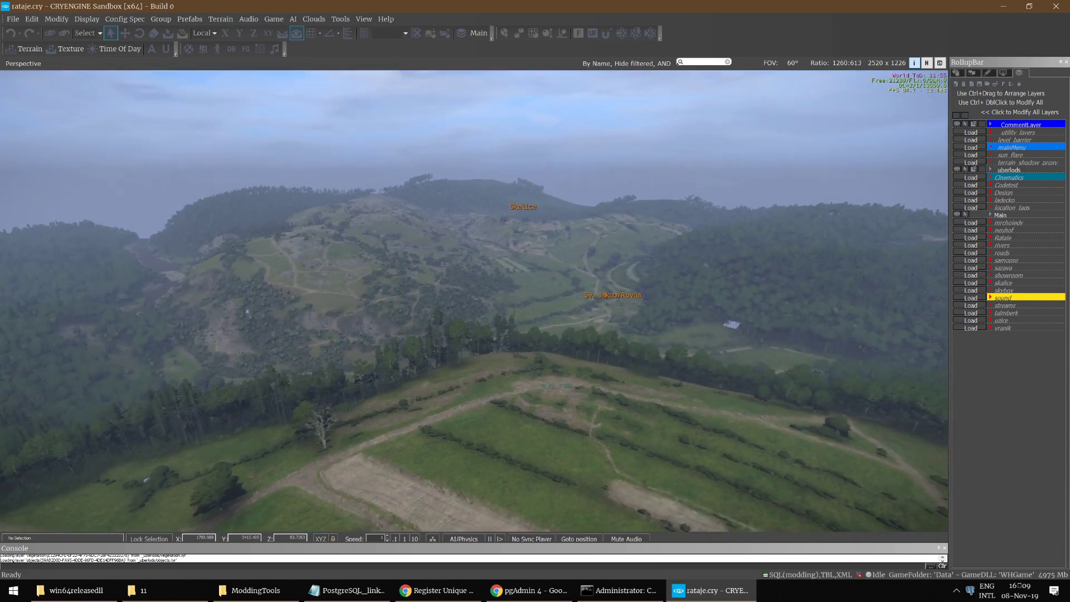
pyautogui.press('w')
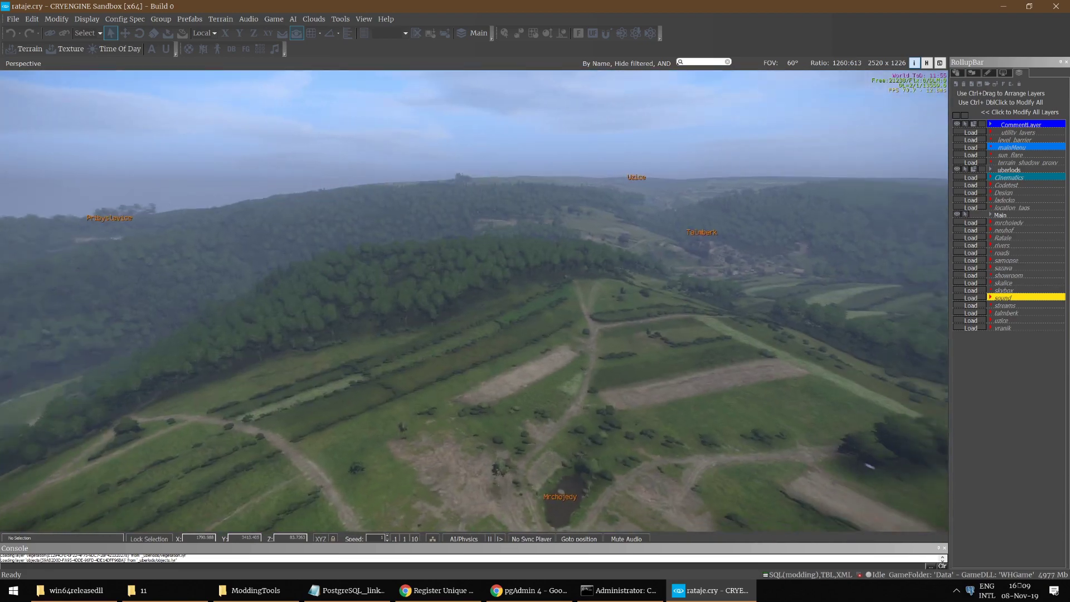
pyautogui.press('w')
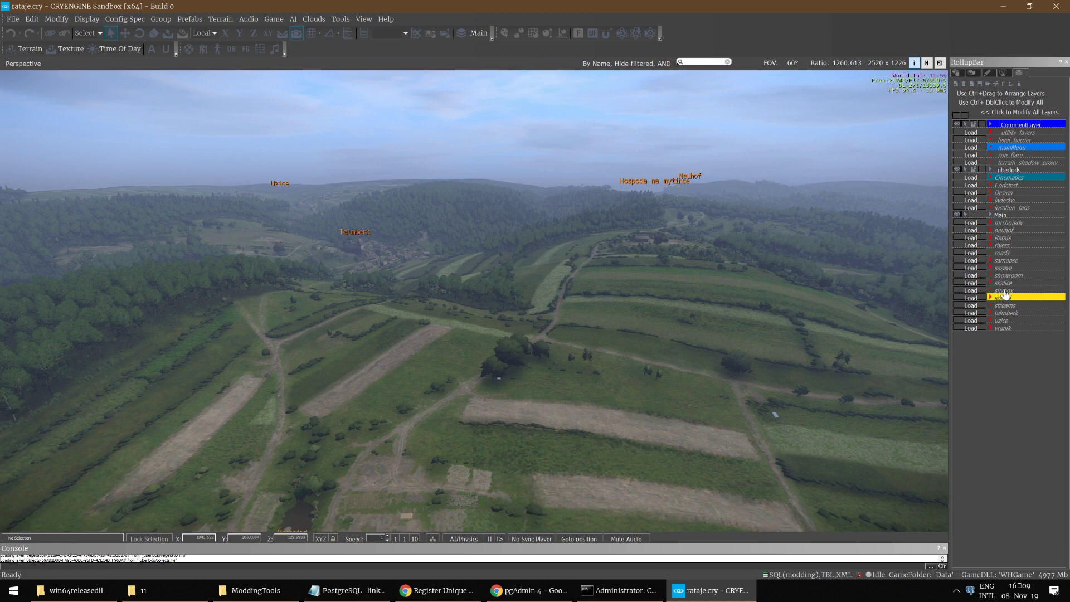
pyautogui.click(972, 290)
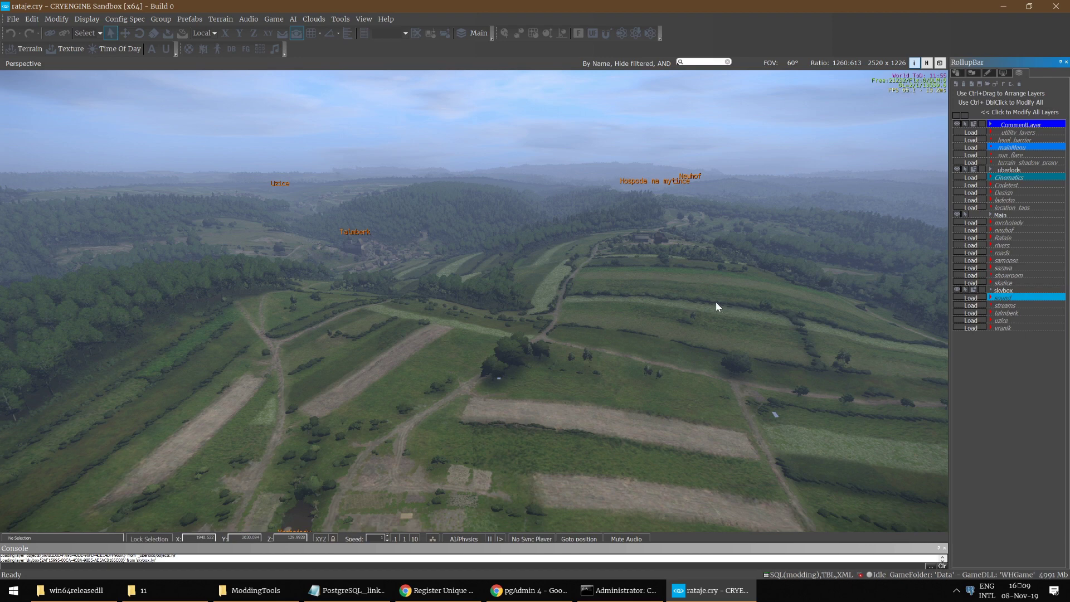
pyautogui.moveTo(714, 300); pyautogui.dragTo(613, 301, button='right')
# Step: Load the rivers layer, fly along the river, then load the sazava layer
pyautogui.click(975, 246)
pyautogui.moveTo(785, 253)
pyautogui.mouseDown(button='right')
pyautogui.moveTo(785, 228)
pyautogui.moveTo(785, 254)
pyautogui.mouseUp(button='right')
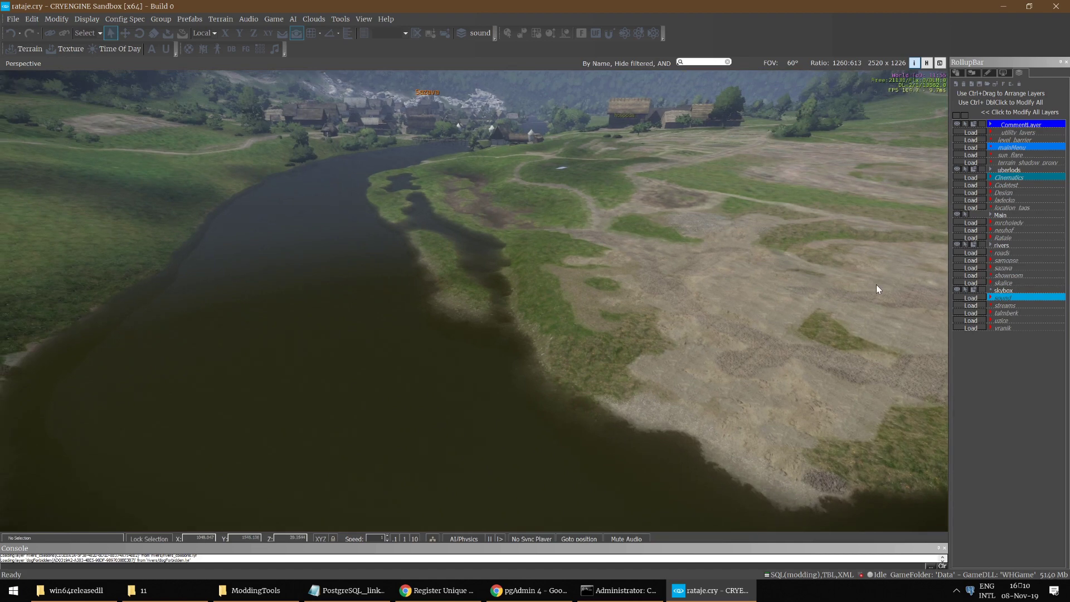
pyautogui.moveTo(954, 236); pyautogui.dragTo(919, 223, button='right')
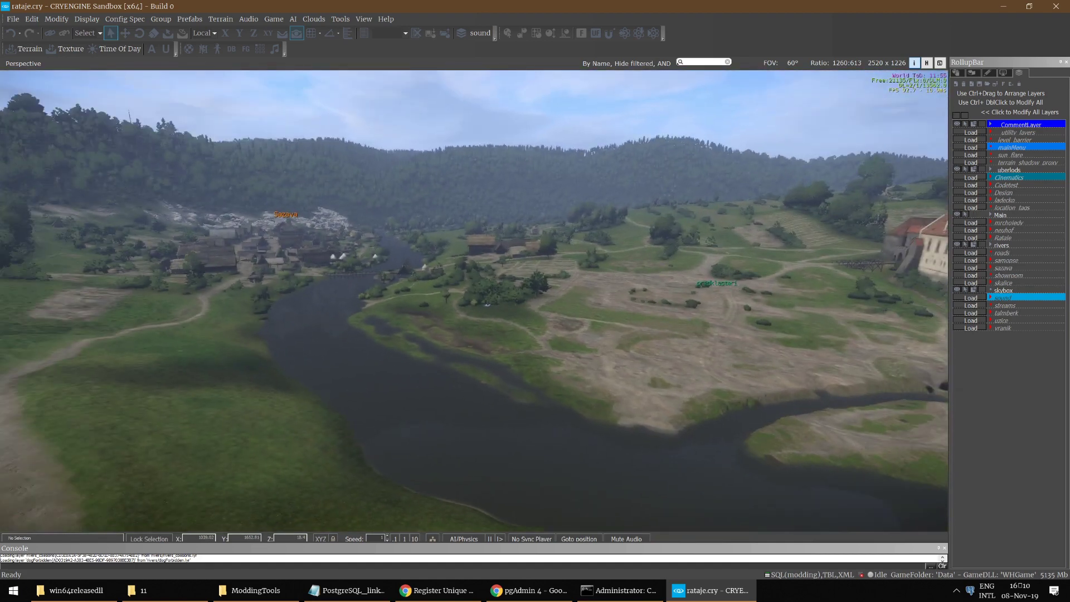
pyautogui.press('a')
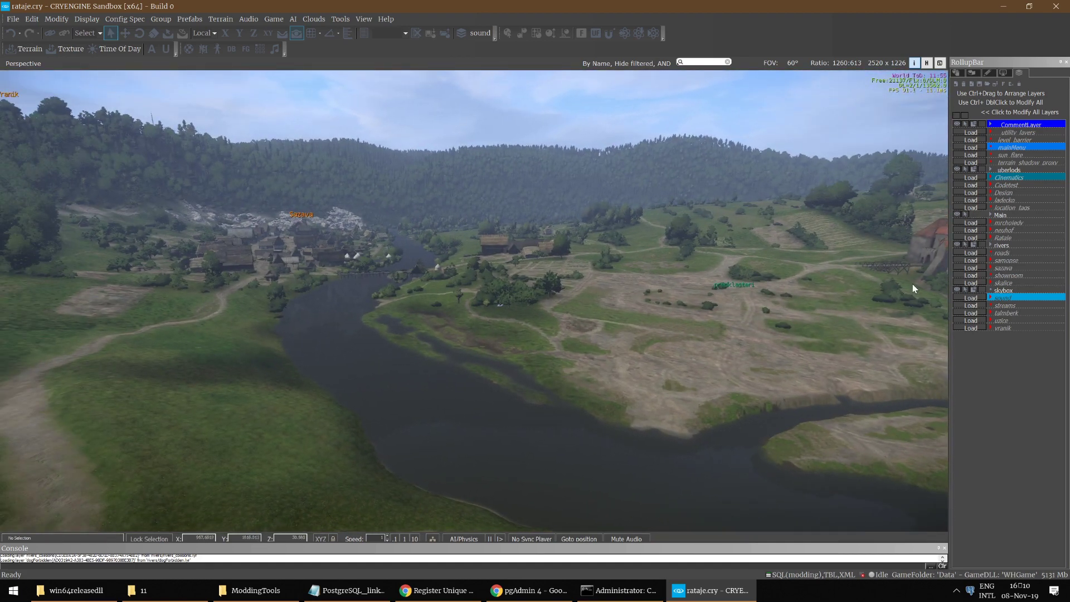
pyautogui.click(971, 268)
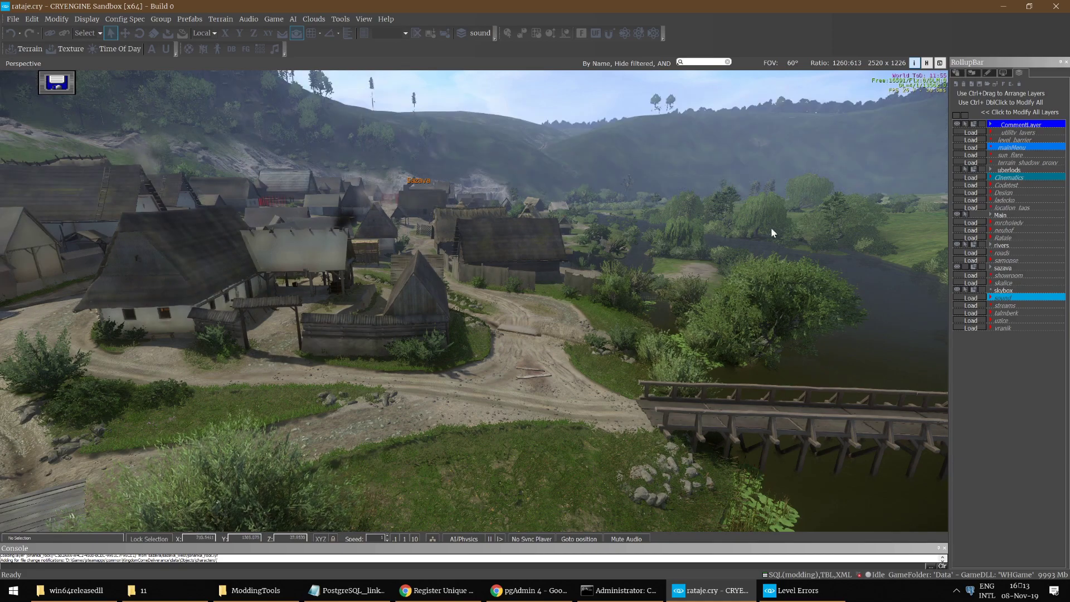
pyautogui.moveTo(563, 295); pyautogui.dragTo(598, 289, button='right')
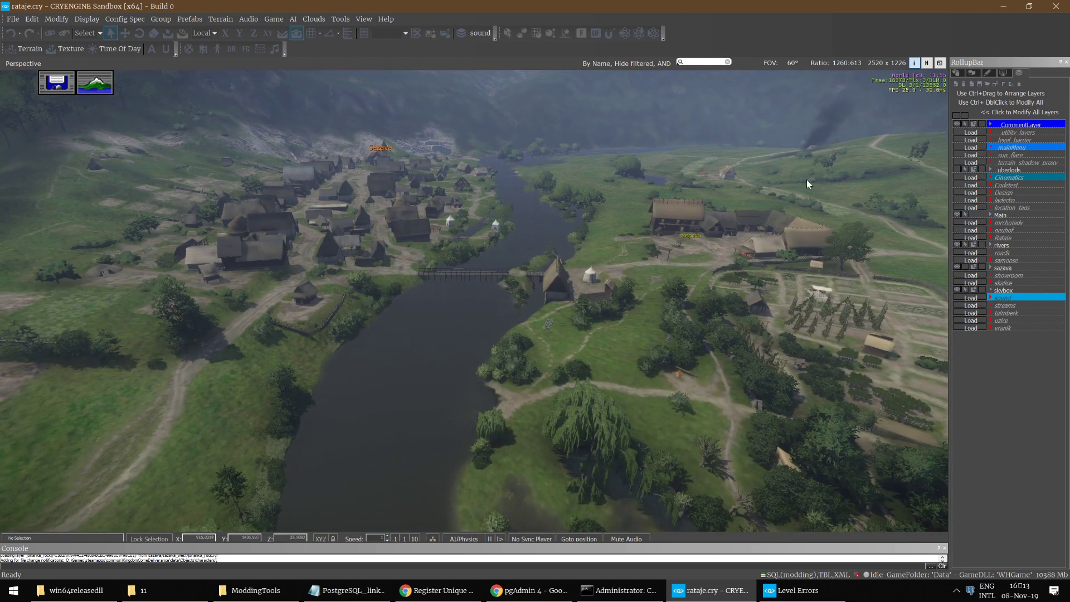
# Step: Turn on helpers so area volumes and entity markers appear over Sazava and the river
pyautogui.click(925, 63)
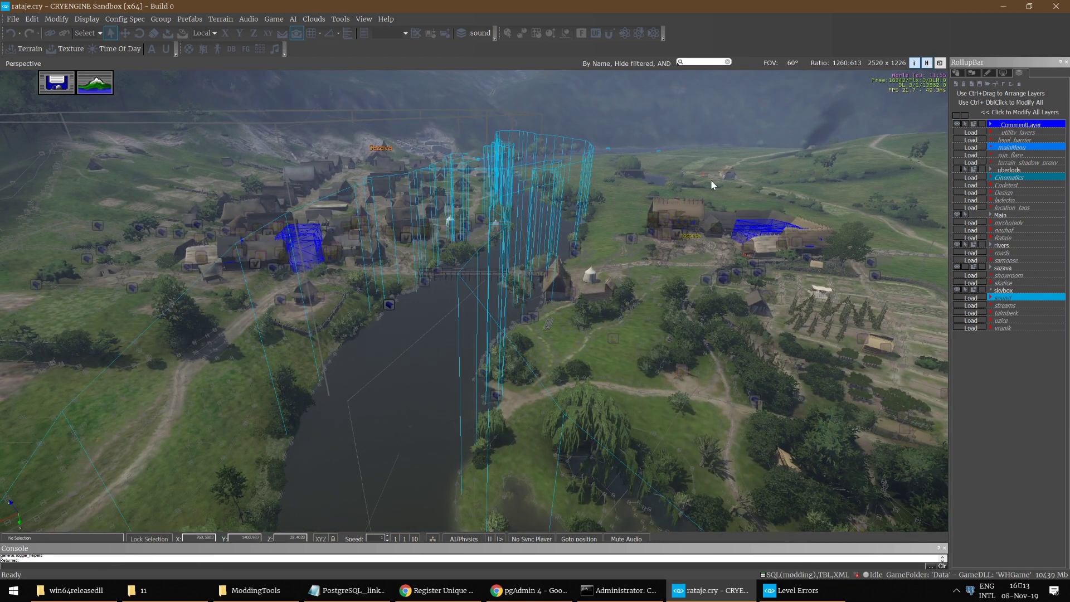